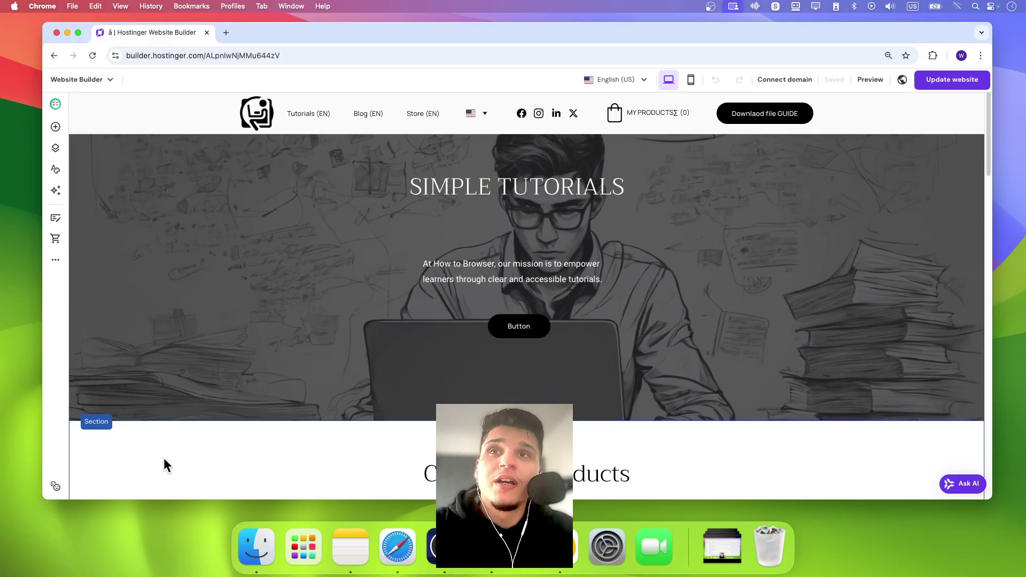
Go to the account's websites list and start adding a new website with Hostinger Website Builder.
left_click(84, 82)
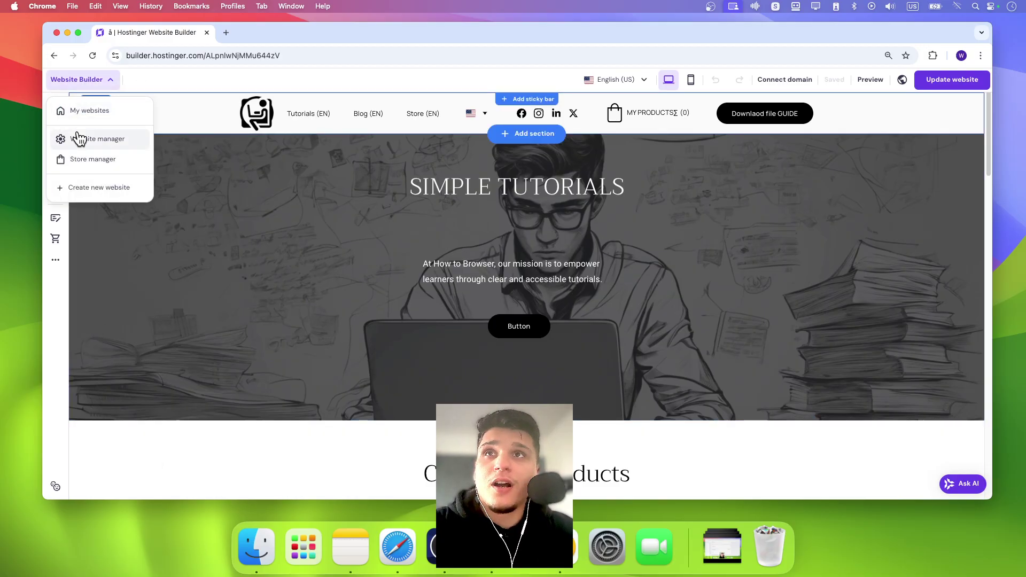
left_click(85, 107)
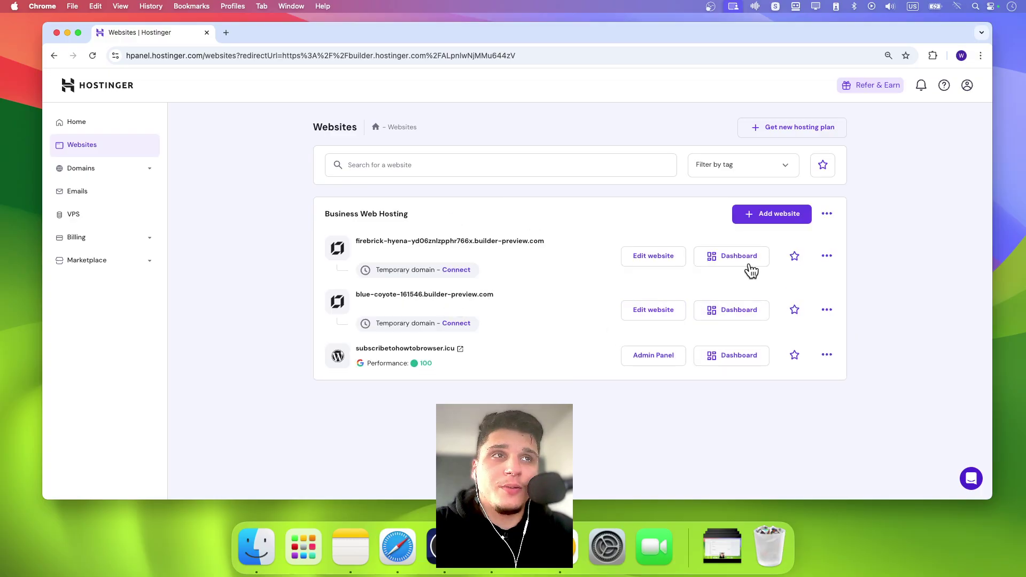
left_click(766, 220)
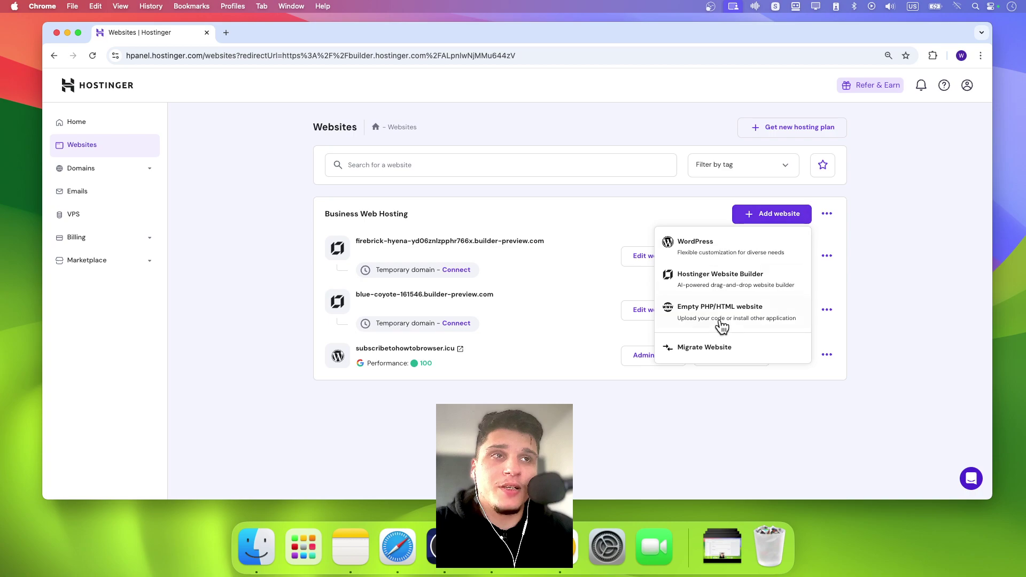
left_click(709, 290)
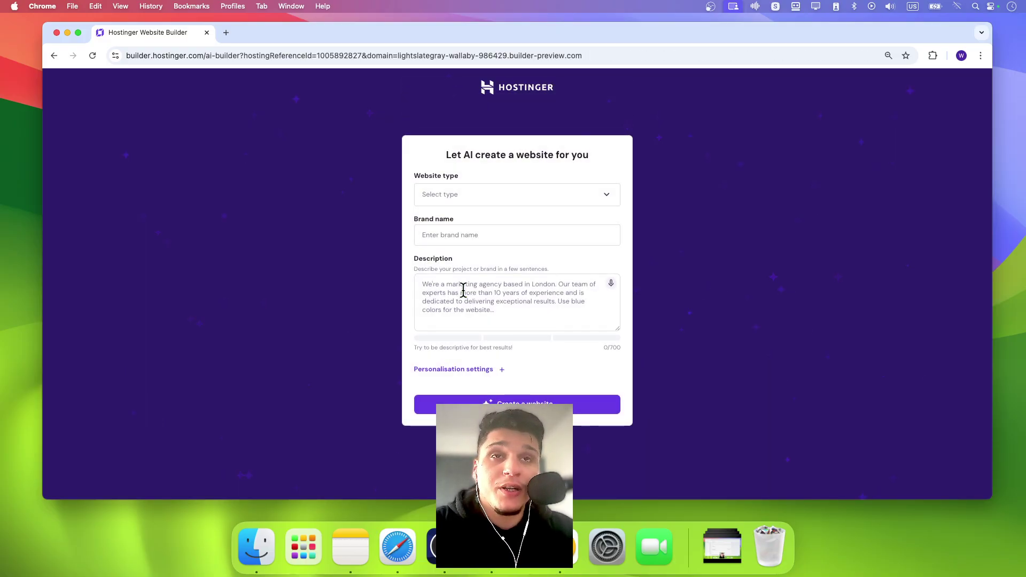
Dictate the description "So my I have a brand that is about creating tutorials based on different software apps and applications and".
left_click(463, 290)
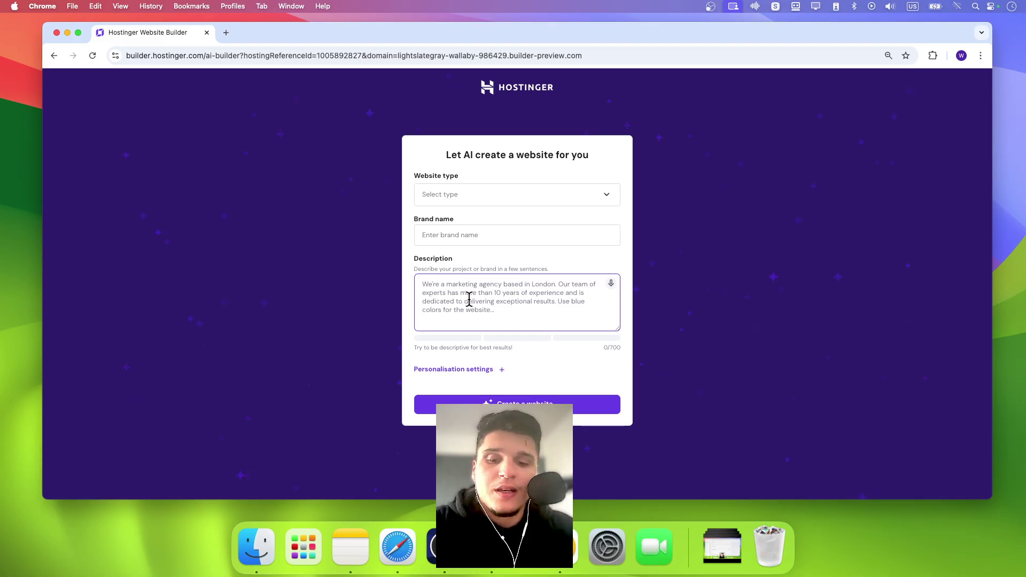
left_click(612, 284)
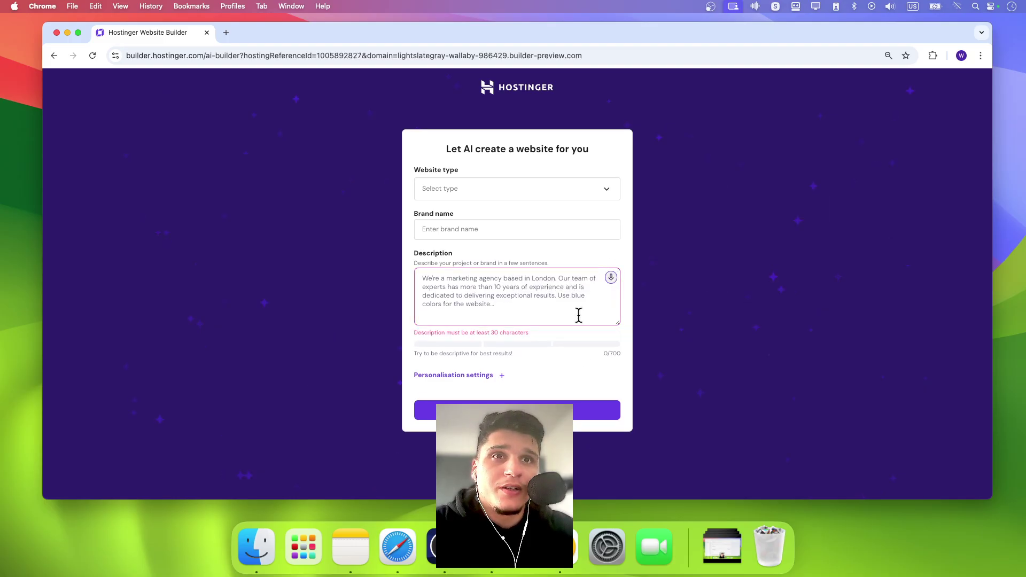
left_click(612, 279)
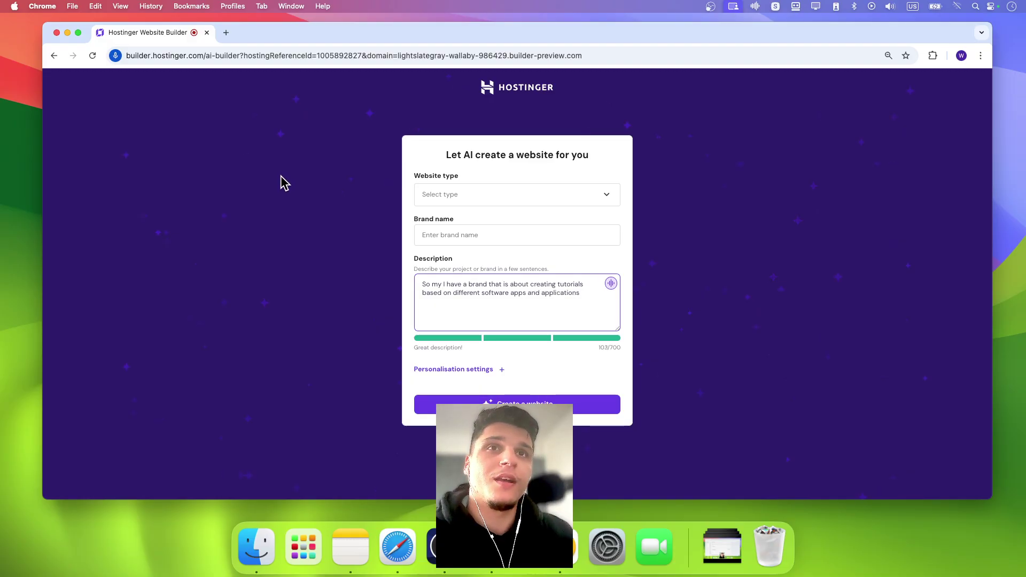
left_click(611, 283)
Set the brand name to howtobrowsernr1 and the website type to Business showcase, and generate the website.
left_click(510, 241)
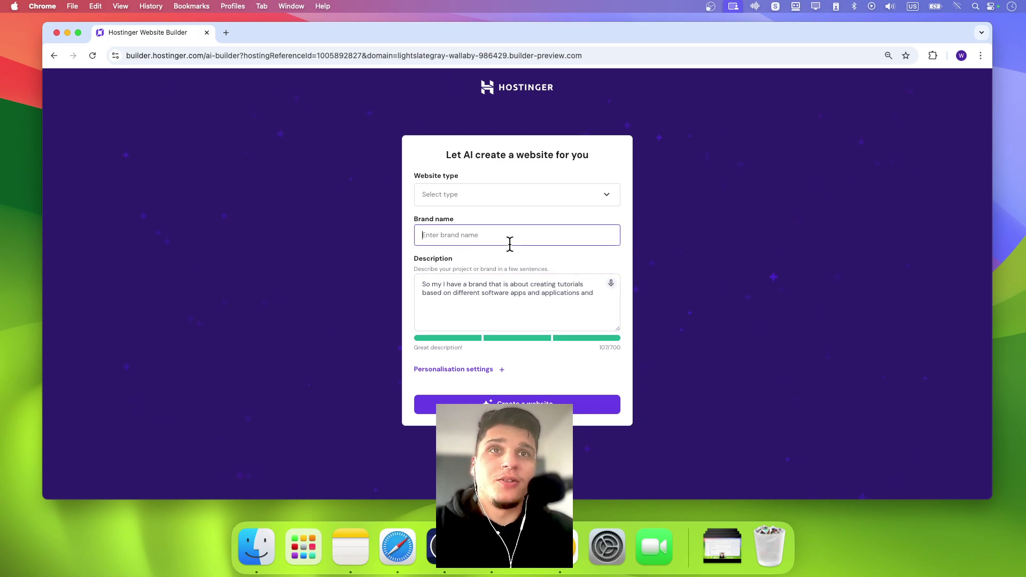
type("howtobrowsernr1")
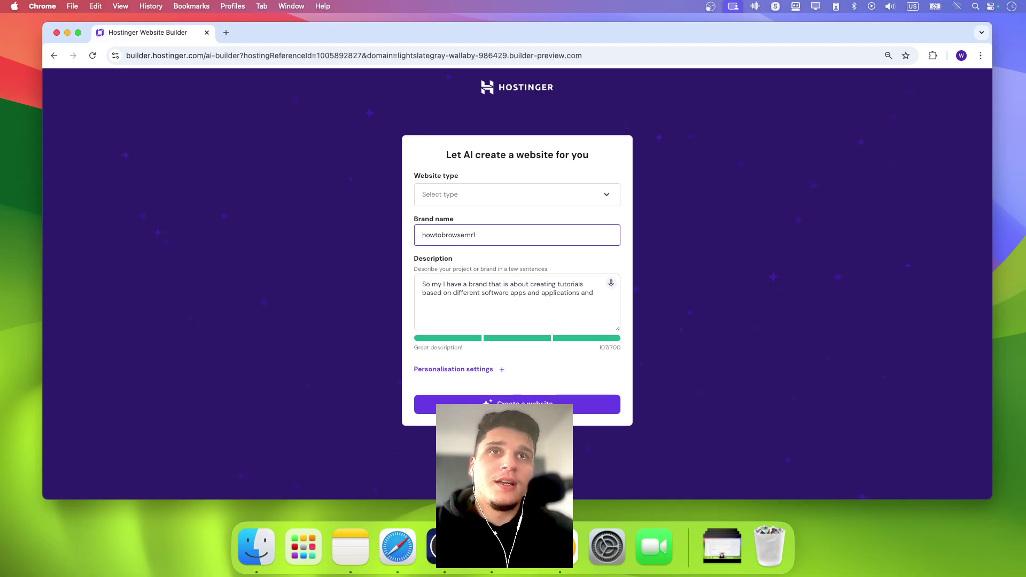
left_click(606, 194)
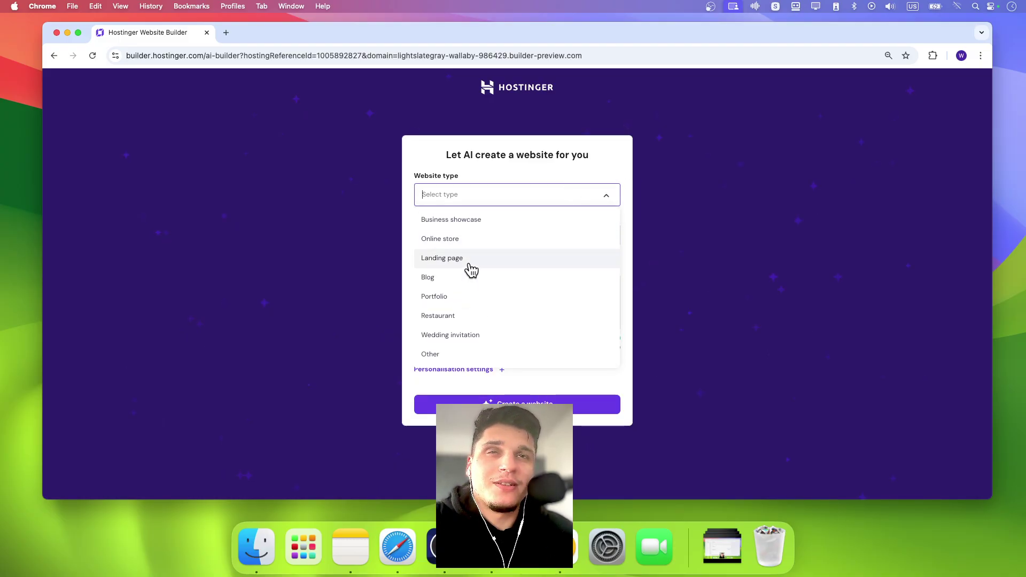
left_click(469, 222)
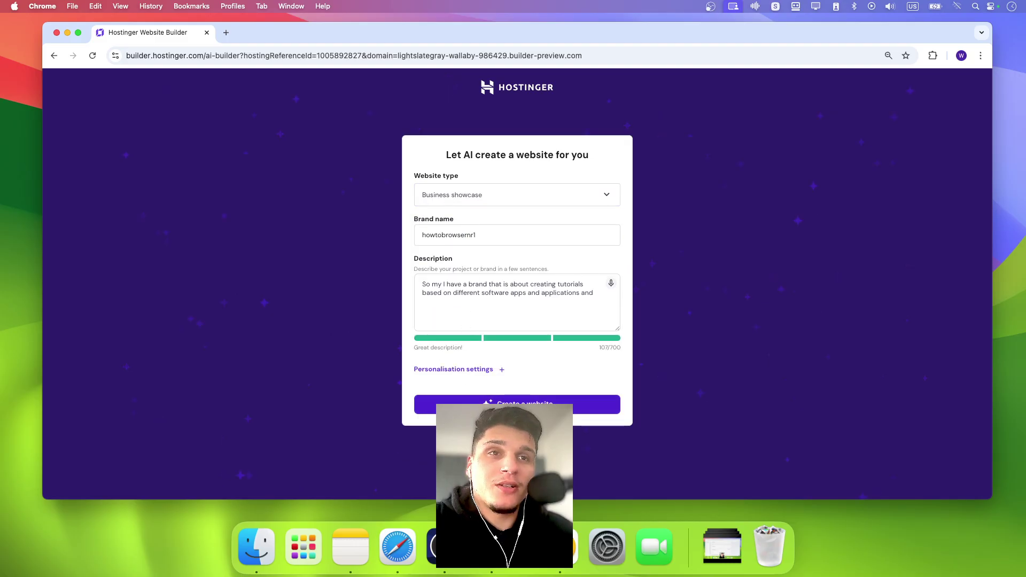
left_click(480, 402)
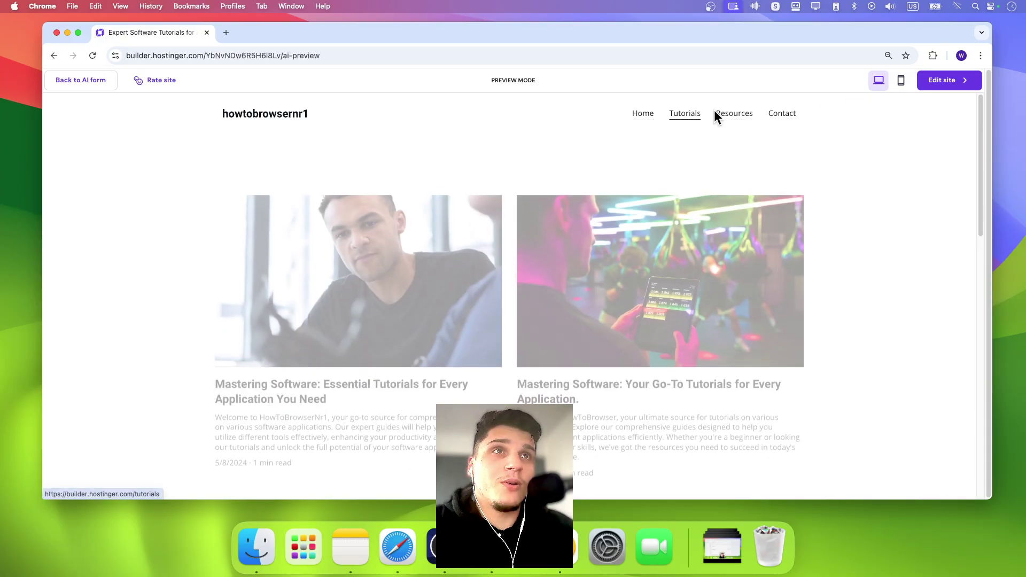
Review the Resources and Contact pages and the full Home page of the generated site in the preview.
left_click(733, 114)
left_click(782, 115)
left_click(557, 207)
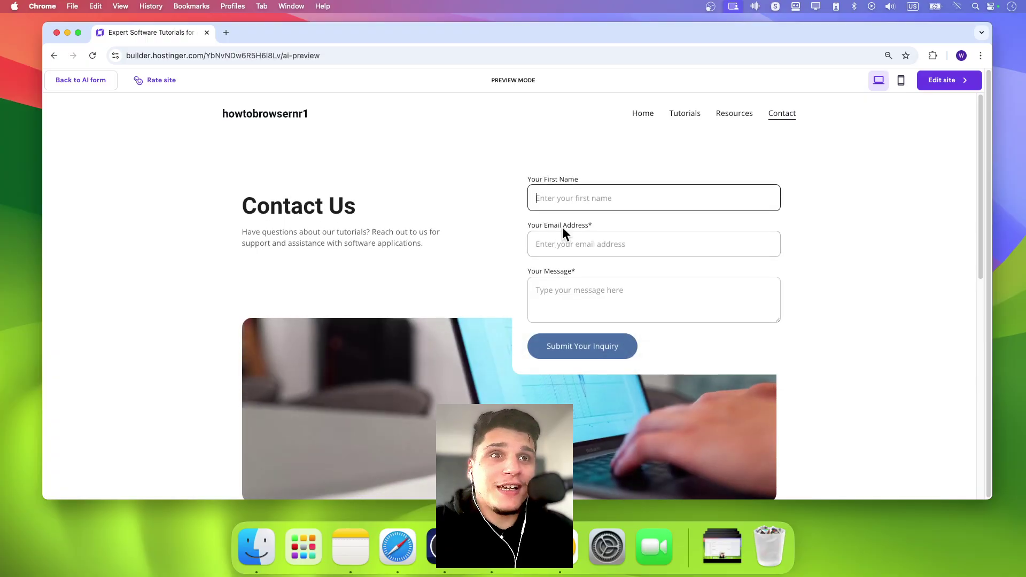
left_click(566, 307)
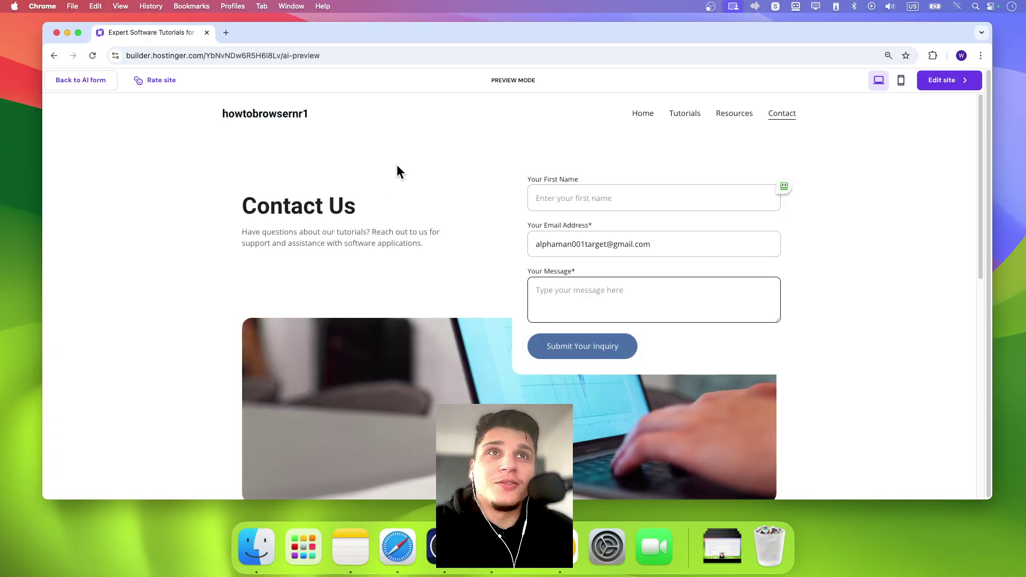
left_click(638, 117)
scroll(541, 228, "down", 10)
scroll(541, 227, "down", 15)
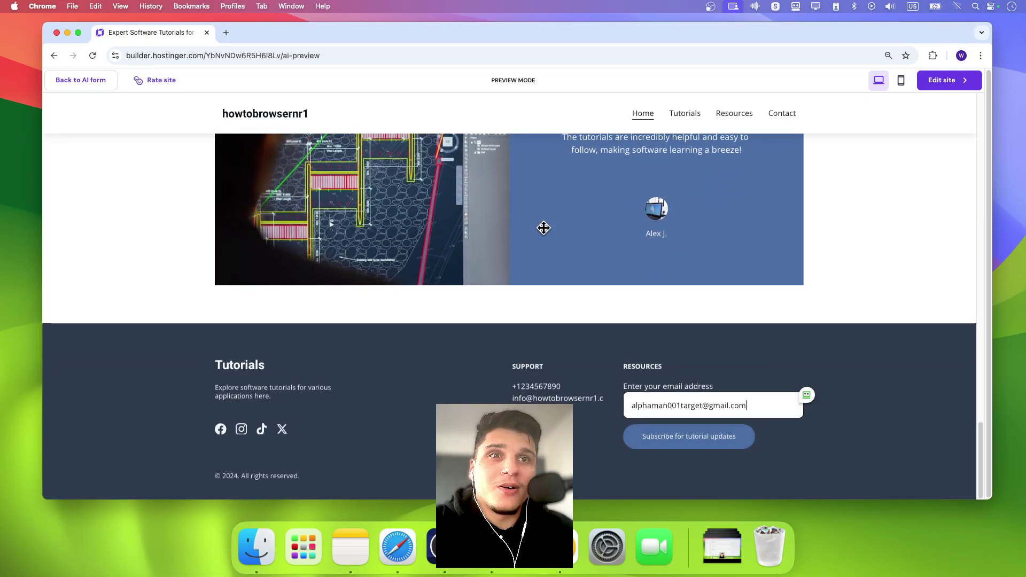
scroll(484, 368, "up", 10)
scroll(484, 368, "up", 10)
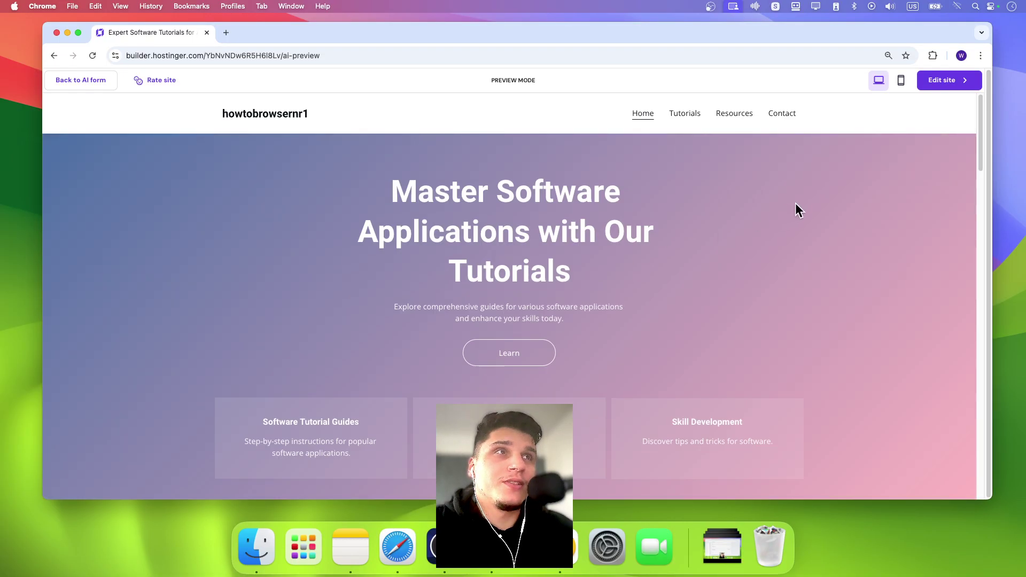
Preview the generated site in mobile view and check its navigation menu.
left_click(902, 81)
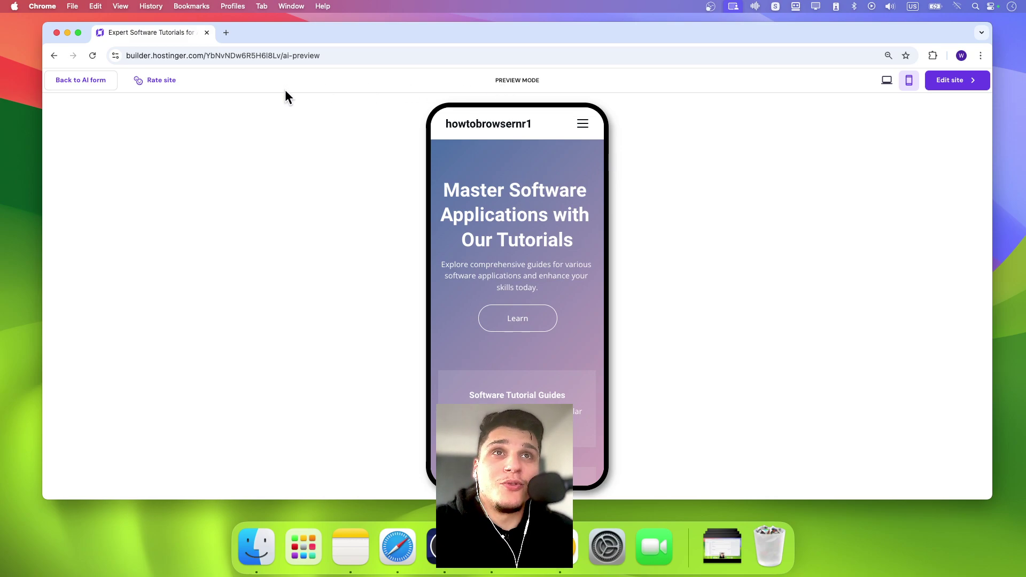
left_click(584, 128)
left_click(583, 176)
left_click(582, 127)
left_click(578, 156)
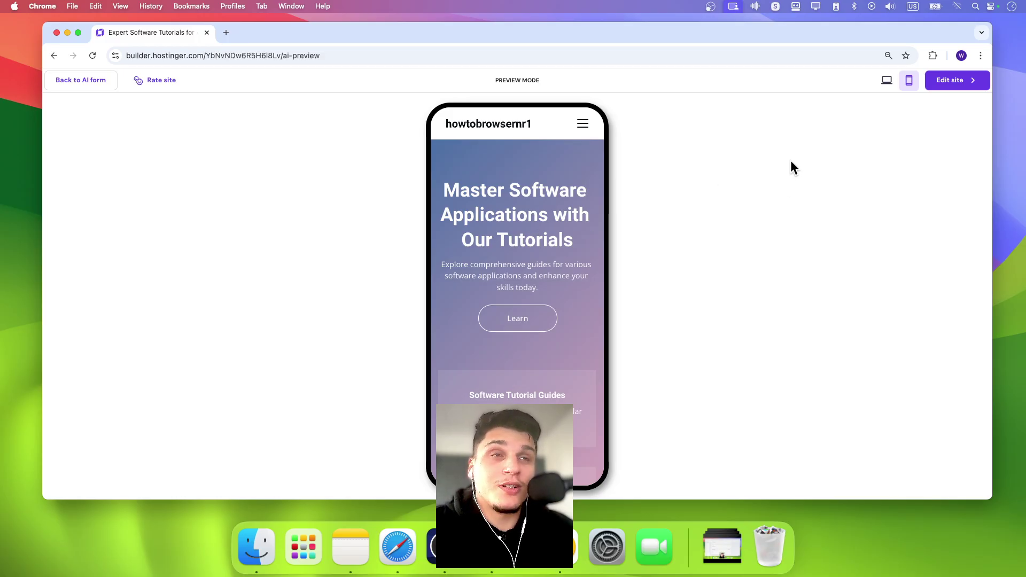
Continue to editing mode for the generated site and show the page in desktop view.
mouse_move(951, 92)
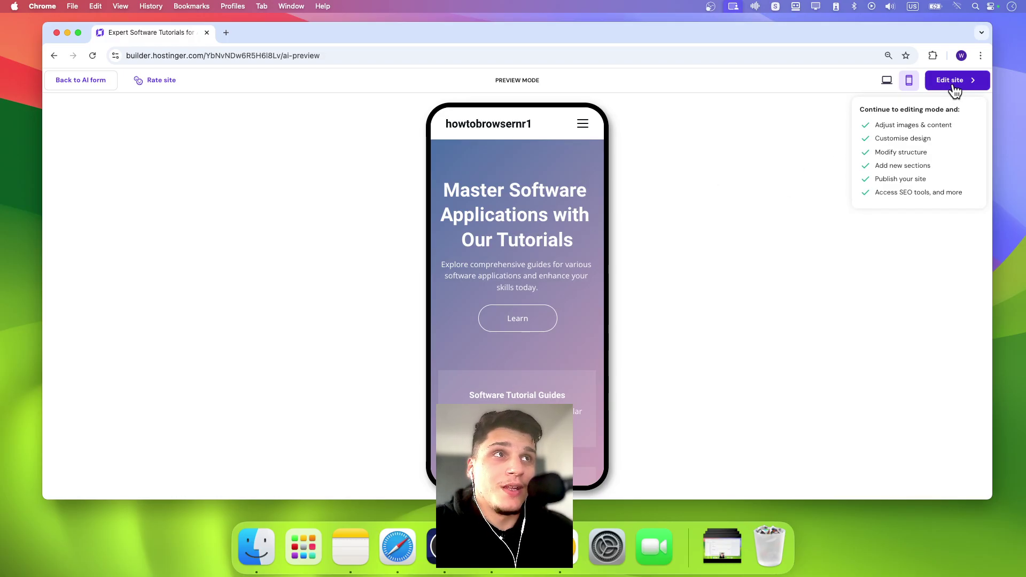
left_click(953, 91)
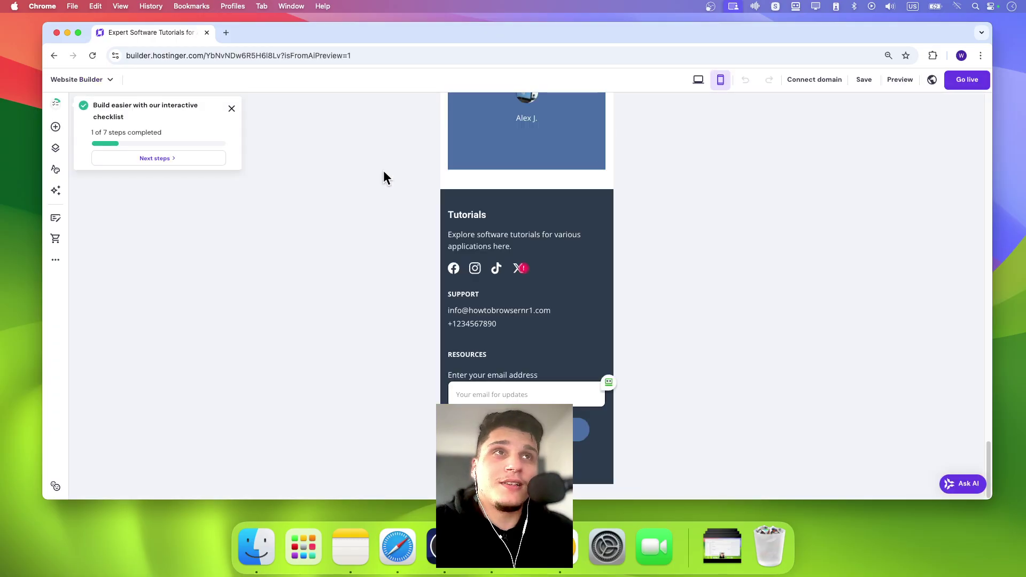
left_click(716, 87)
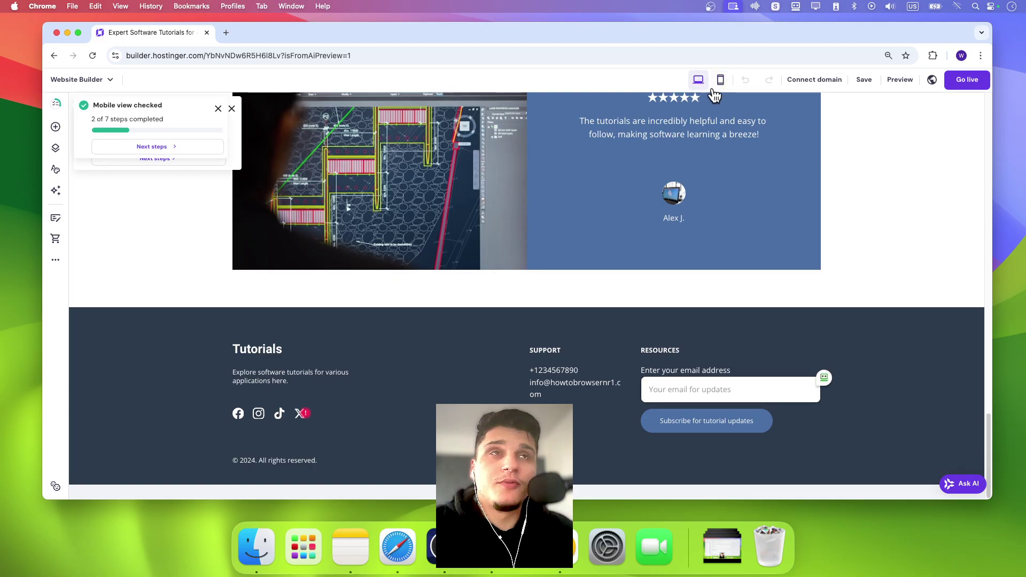
scroll(529, 155, "up", 10)
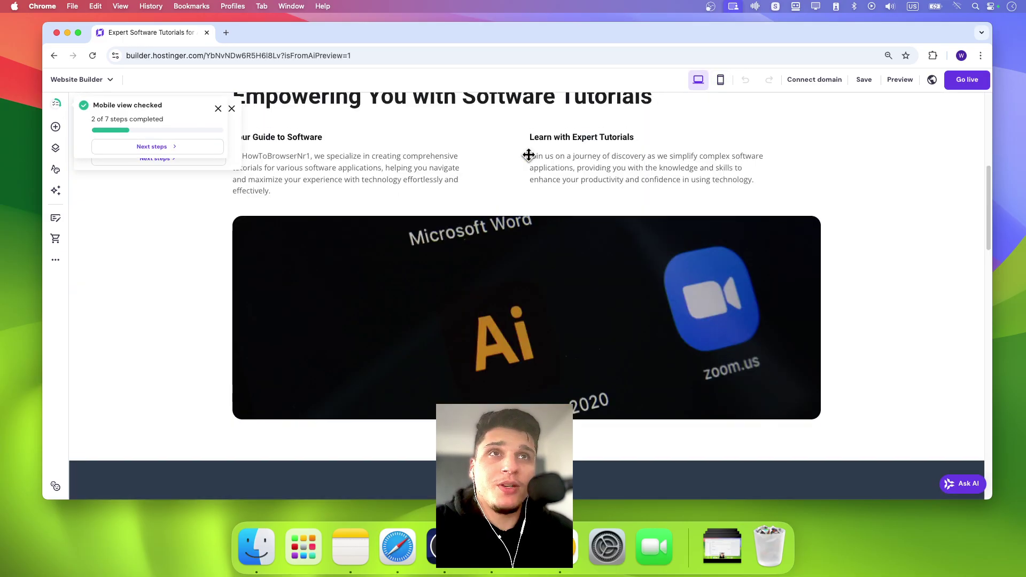
Check the mobile view once more, return to desktop view and dismiss the interactive checklist notices.
left_click(719, 83)
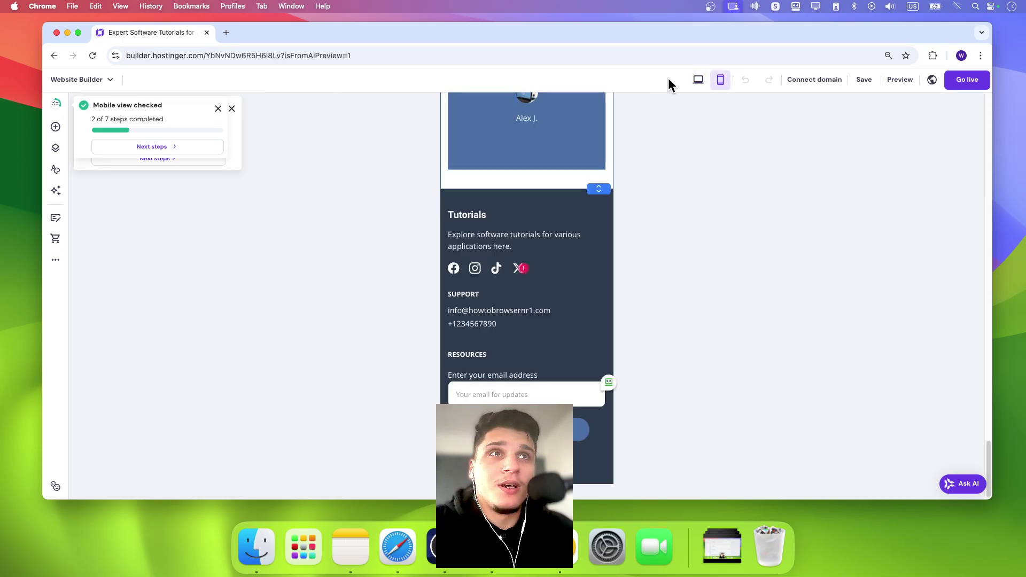
left_click(698, 80)
left_click(231, 109)
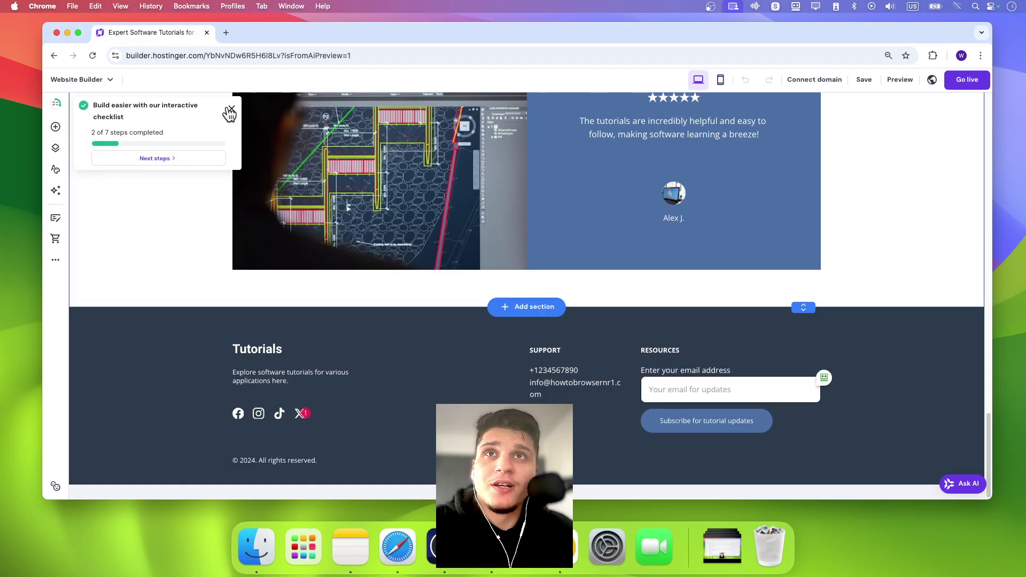
left_click(231, 110)
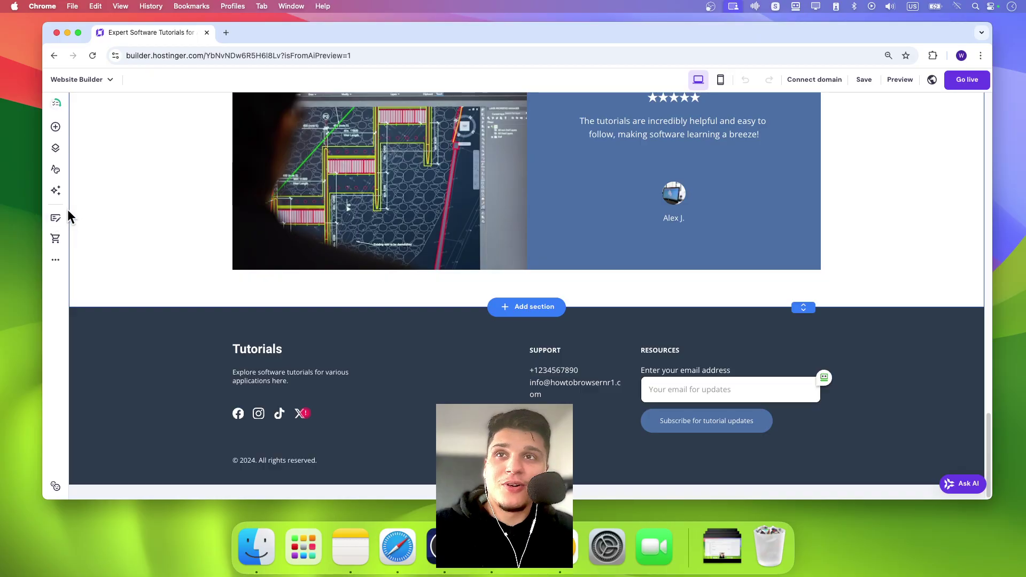
Open the online store options and read through the listed store features.
left_click(54, 239)
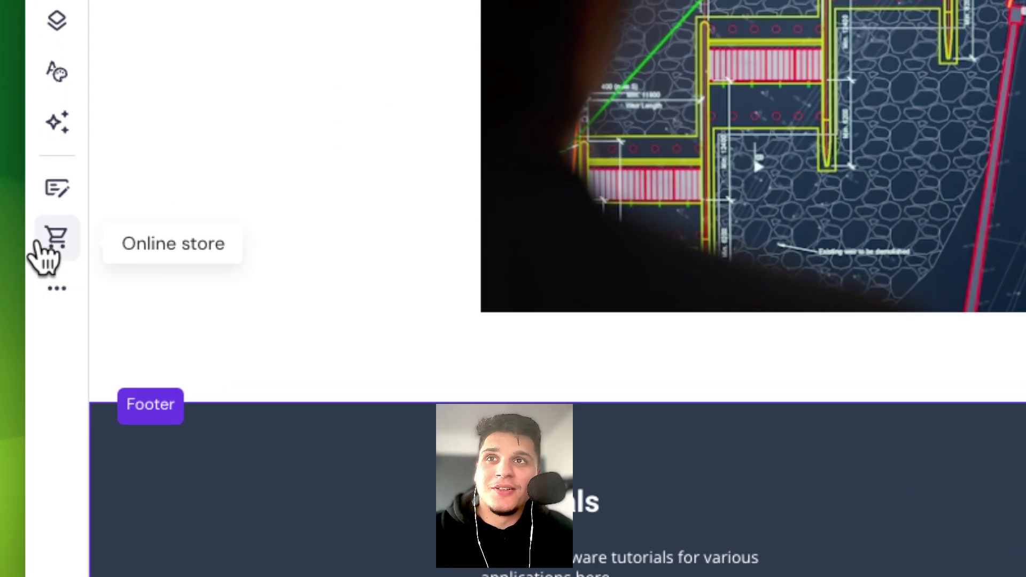
left_click(55, 241)
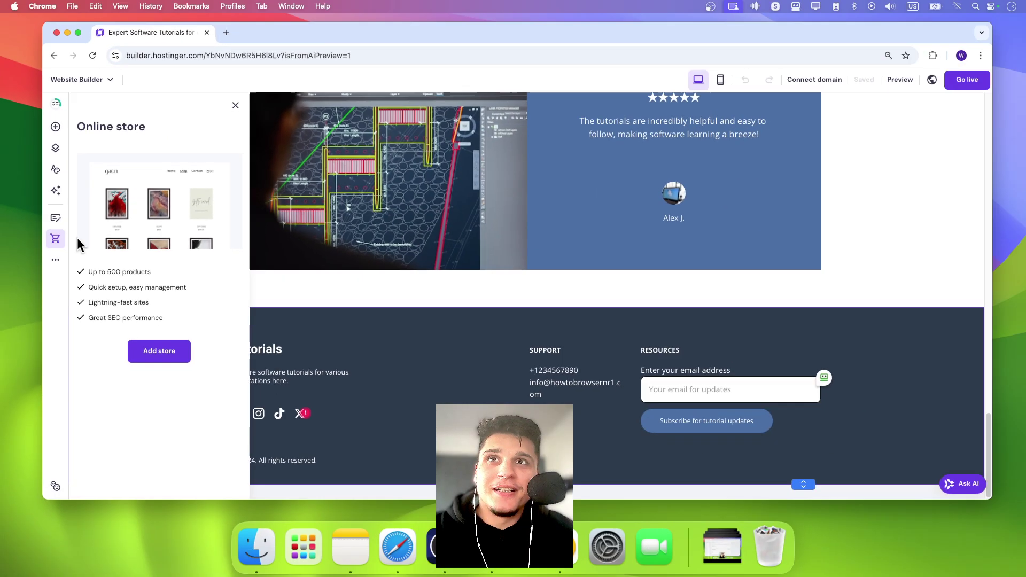
left_click_drag(86, 129, 165, 133)
left_click(88, 280)
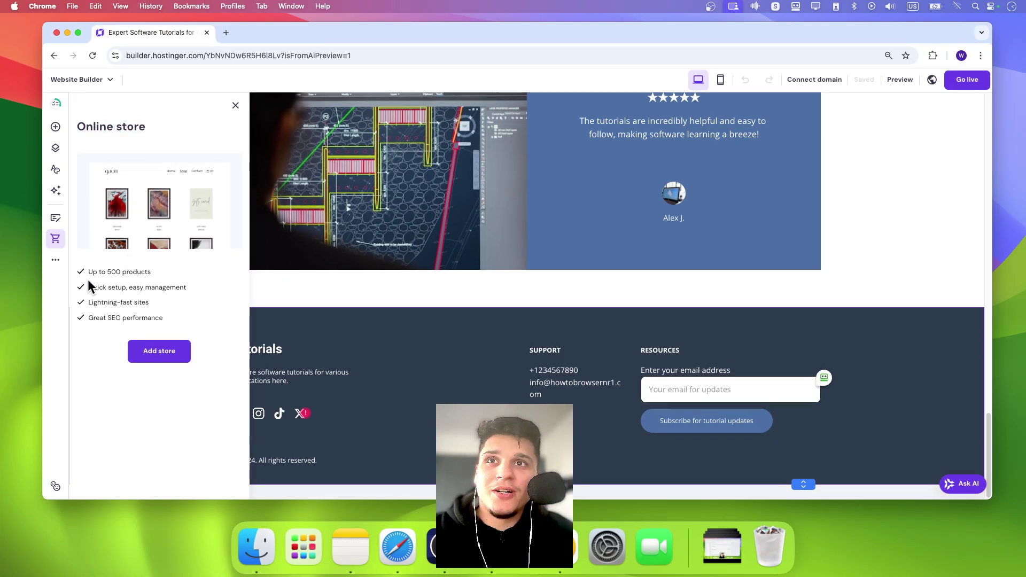
left_click_drag(87, 274, 203, 299)
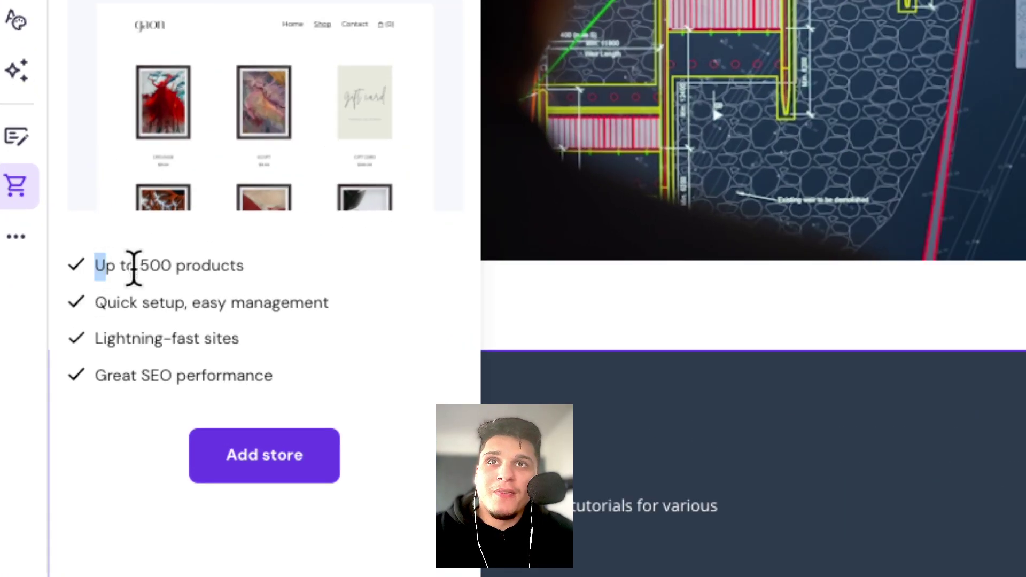
left_click(280, 367)
left_click_drag(96, 339, 234, 339)
left_click(256, 342)
left_click_drag(92, 374, 332, 385)
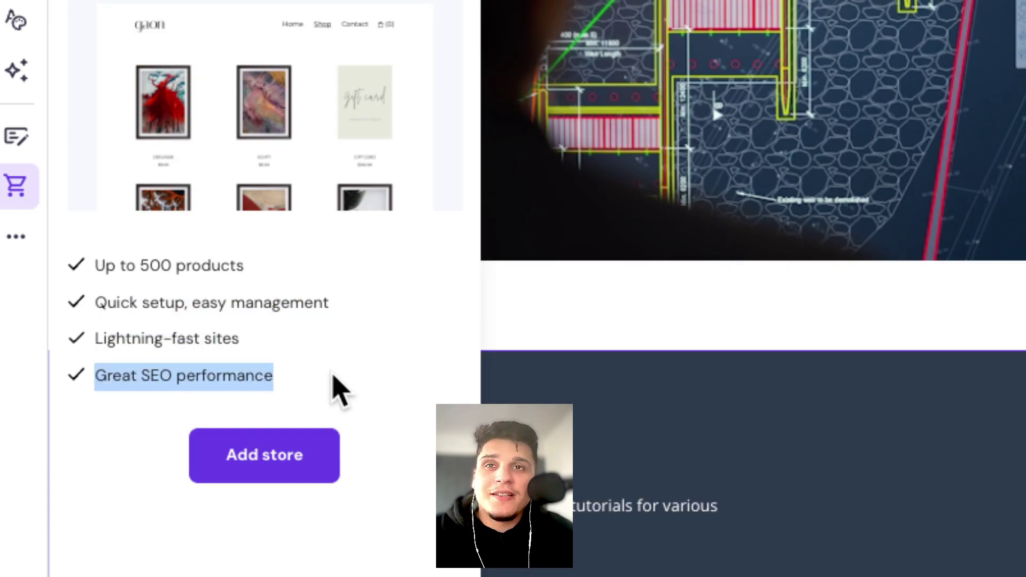
left_click(332, 385)
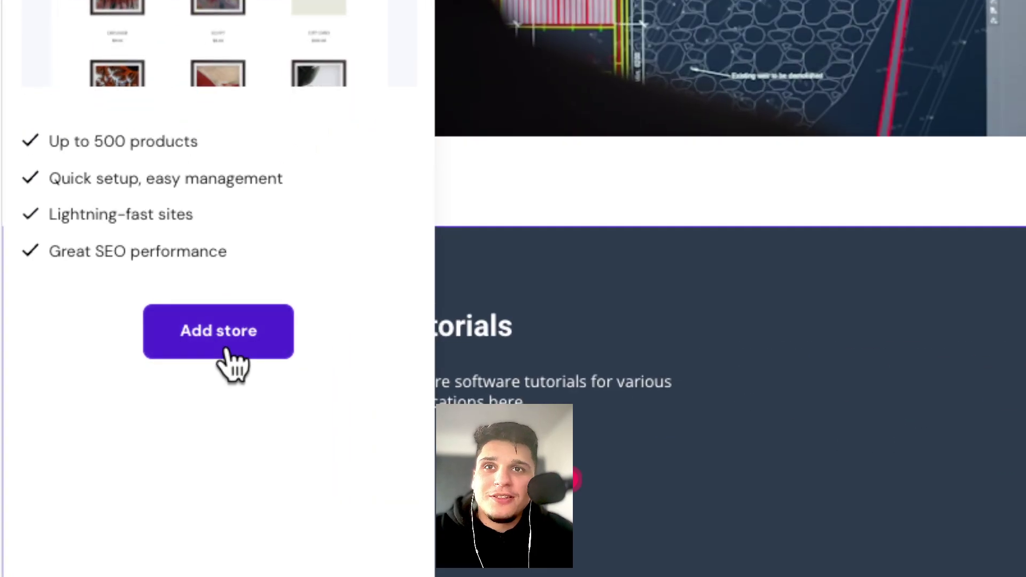
Add an online store to the site and open the product page of the Face Serum.
left_click(218, 331)
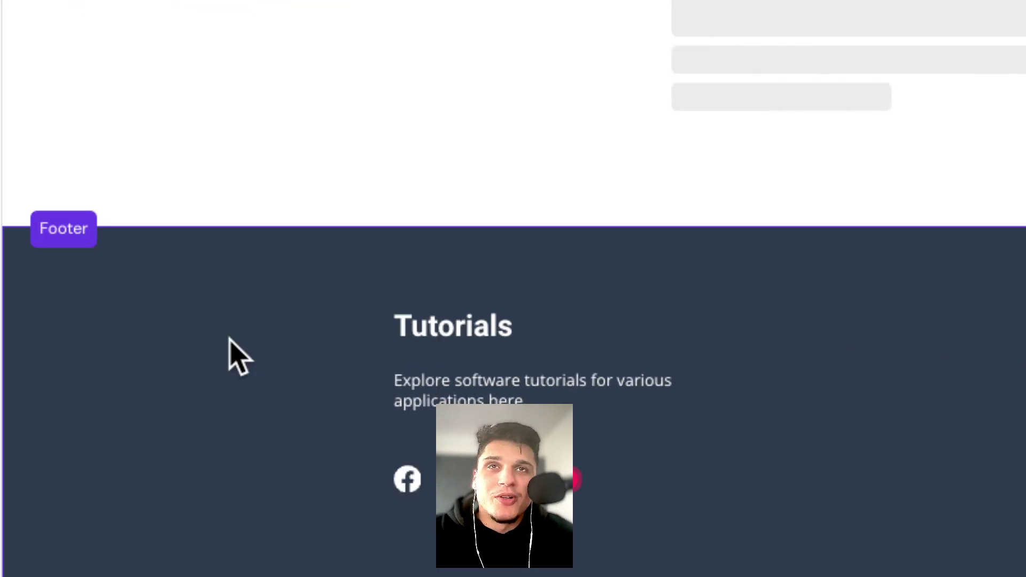
scroll(257, 301, "up", 10)
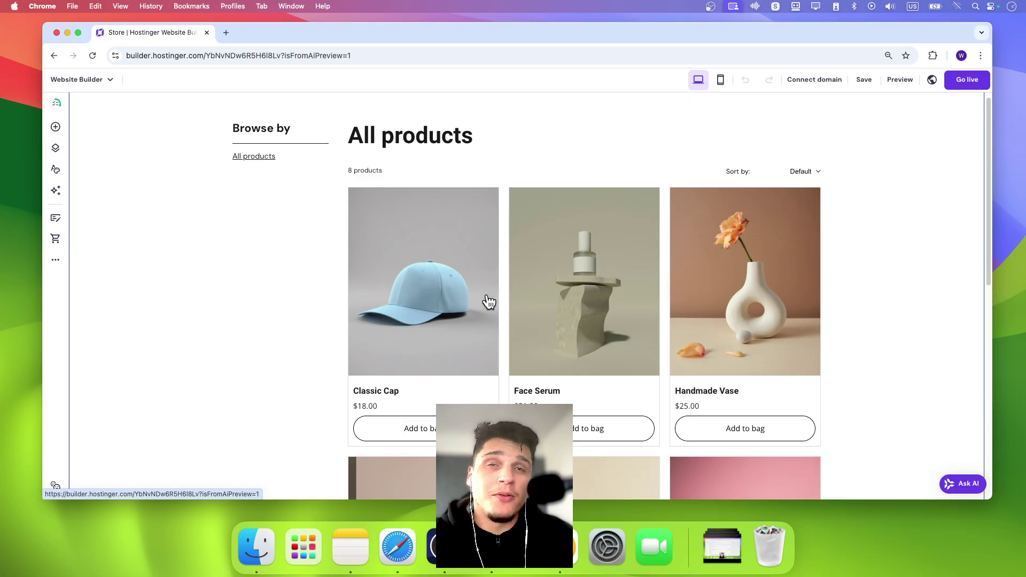
left_click(551, 255)
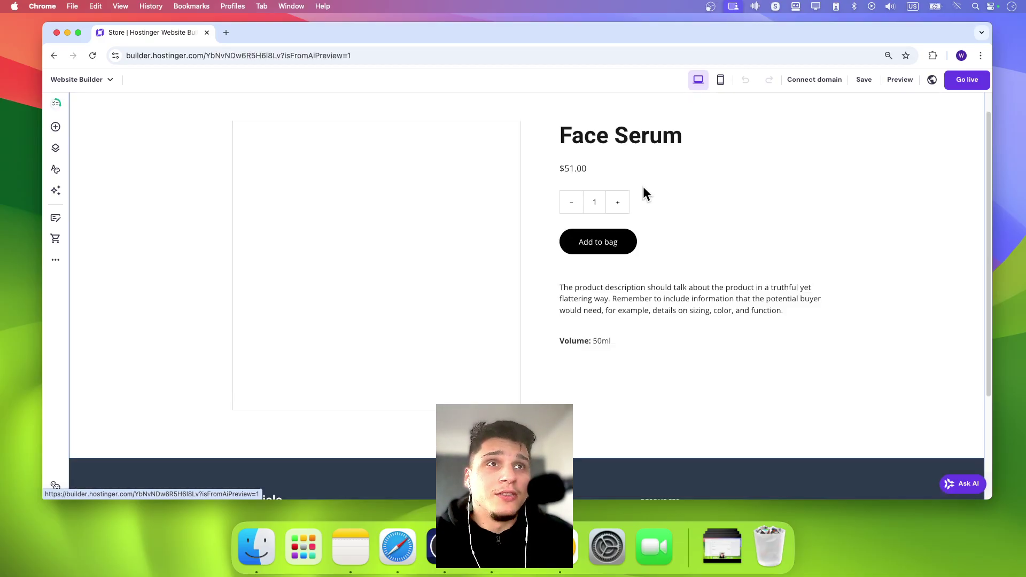
scroll(468, 158, "down", 5)
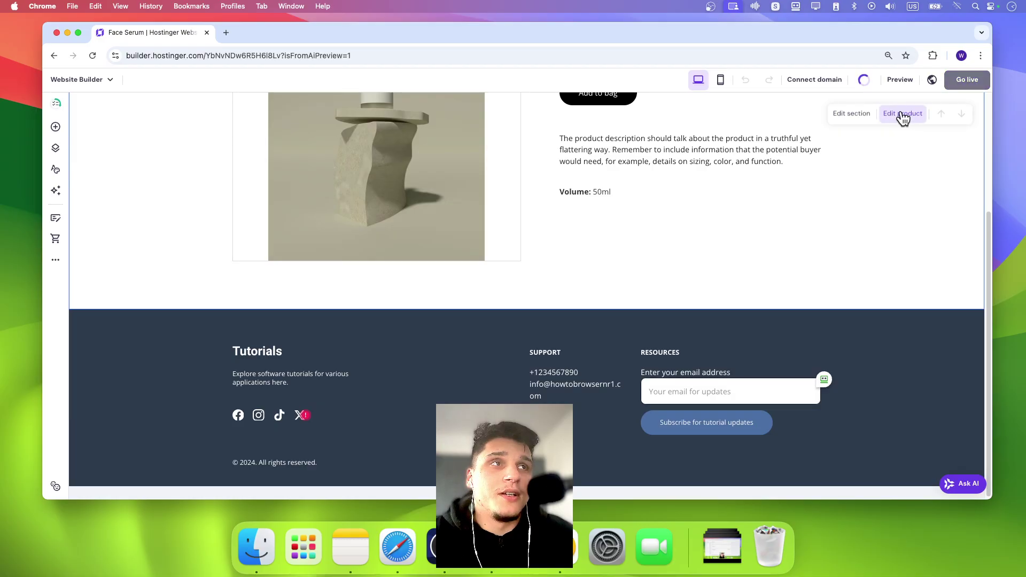
Open the store manager for the website's online store.
left_click(903, 114)
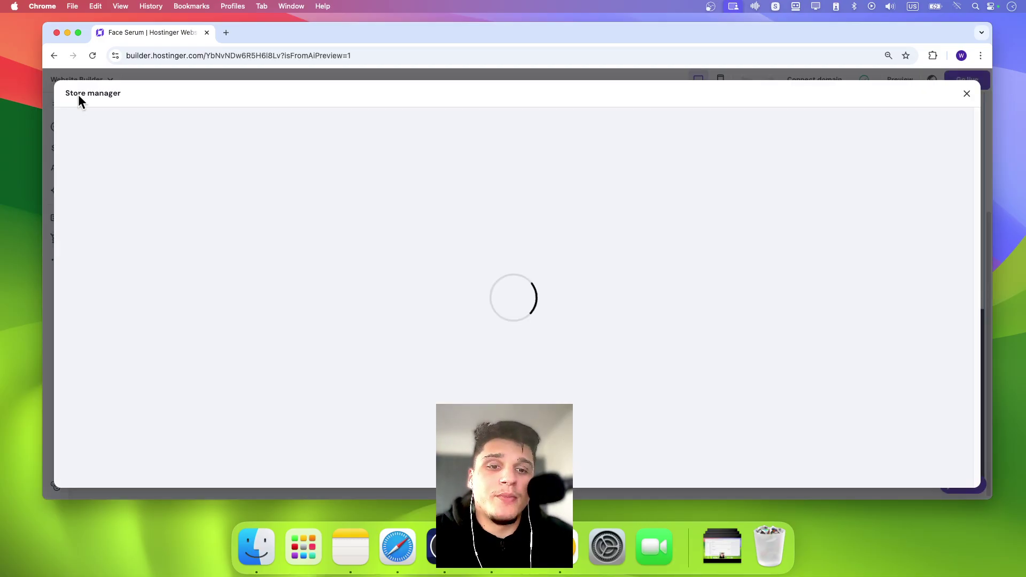
left_click(967, 94)
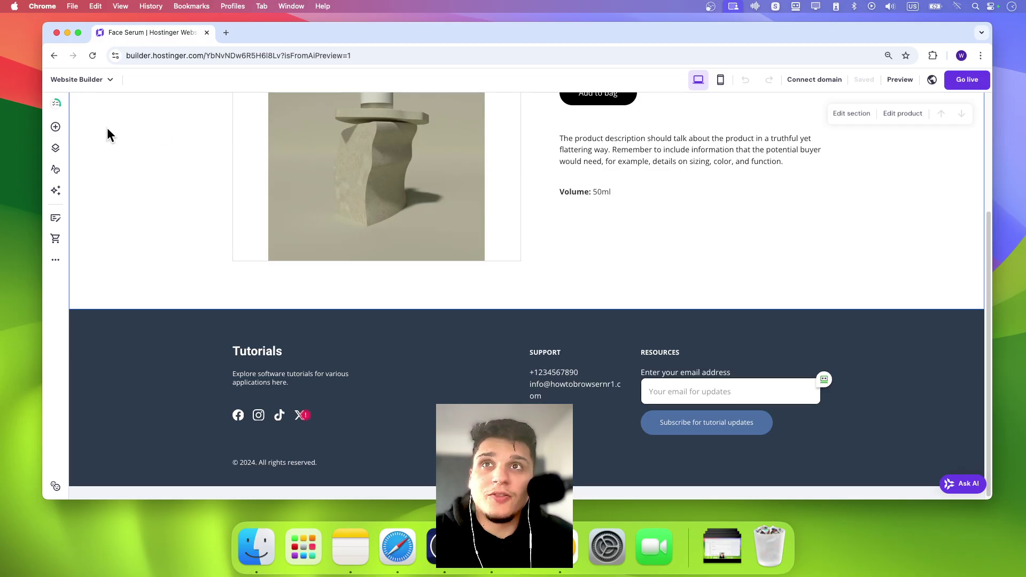
left_click(55, 239)
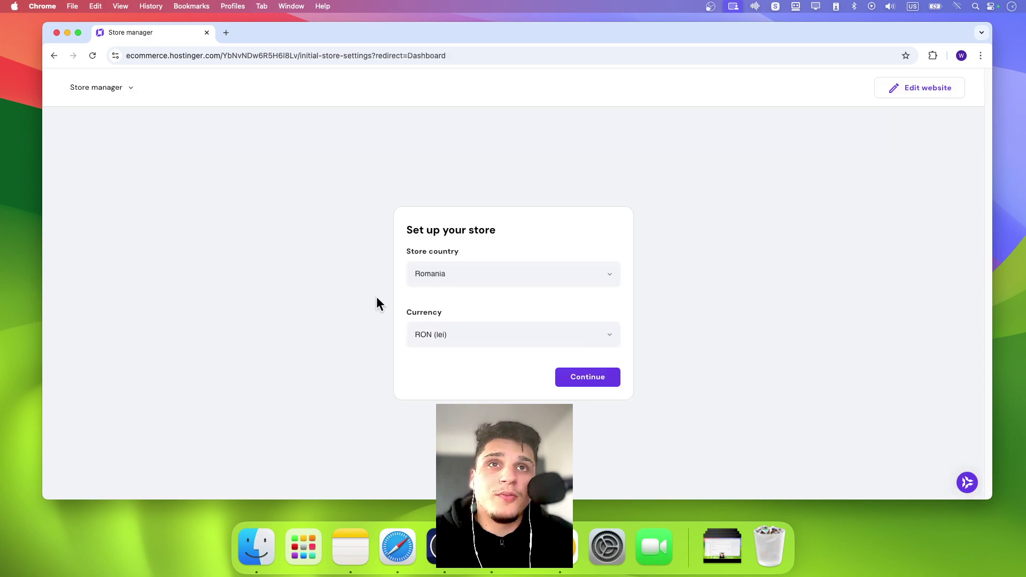
Set the store country to United States with USD ($) as currency and continue to the store dashboard.
left_click_drag(405, 233, 502, 290)
left_click(503, 287)
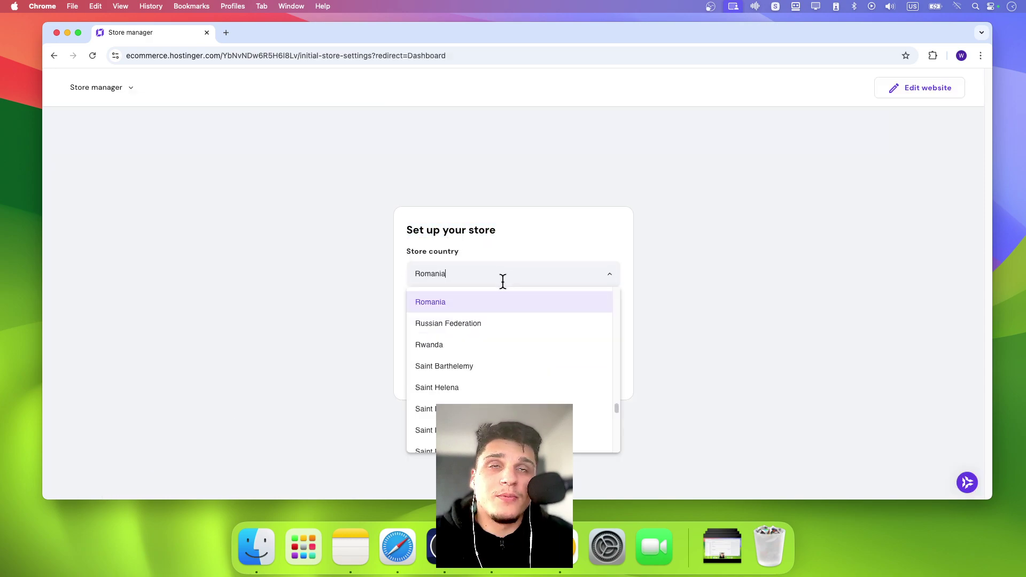
left_click(532, 233)
left_click(498, 268)
scroll(484, 367, "down", 15)
scroll(468, 392, "down", 1)
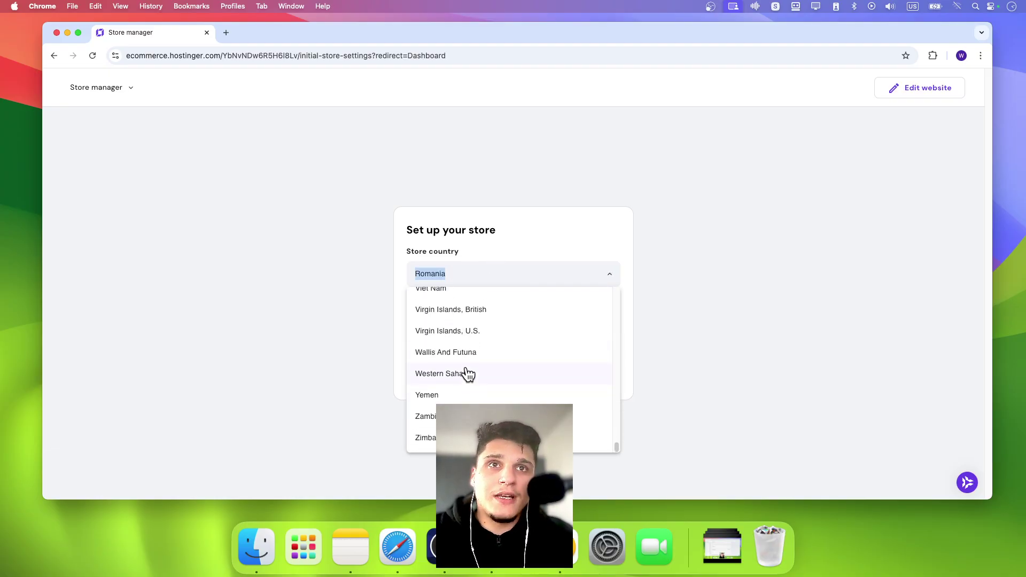
type("unite")
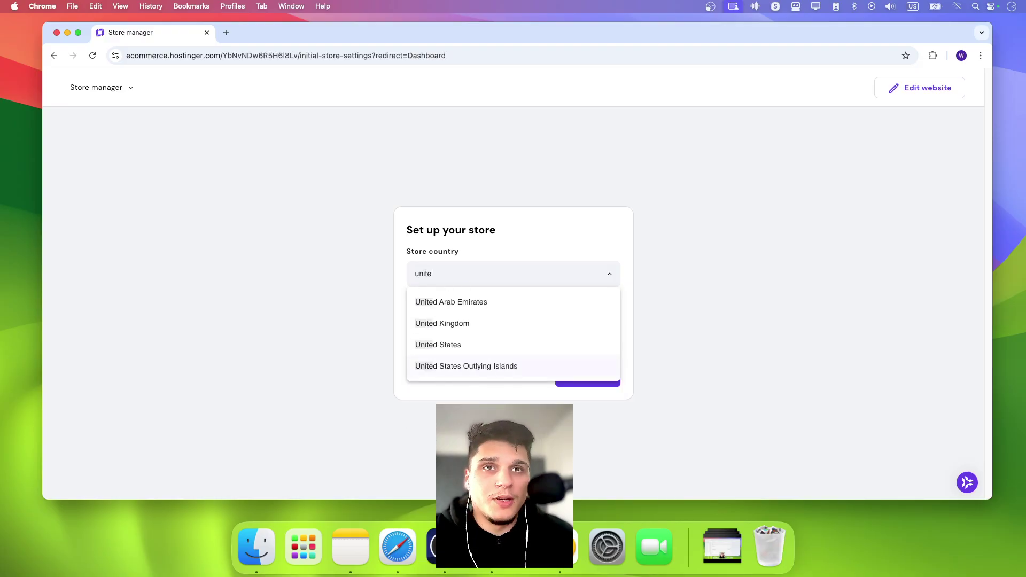
left_click(456, 346)
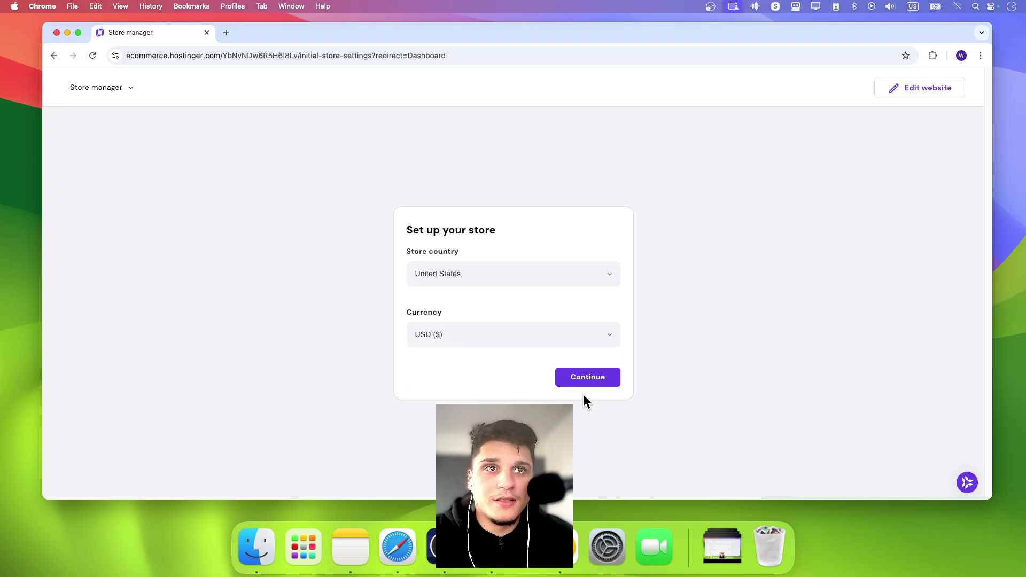
left_click(557, 383)
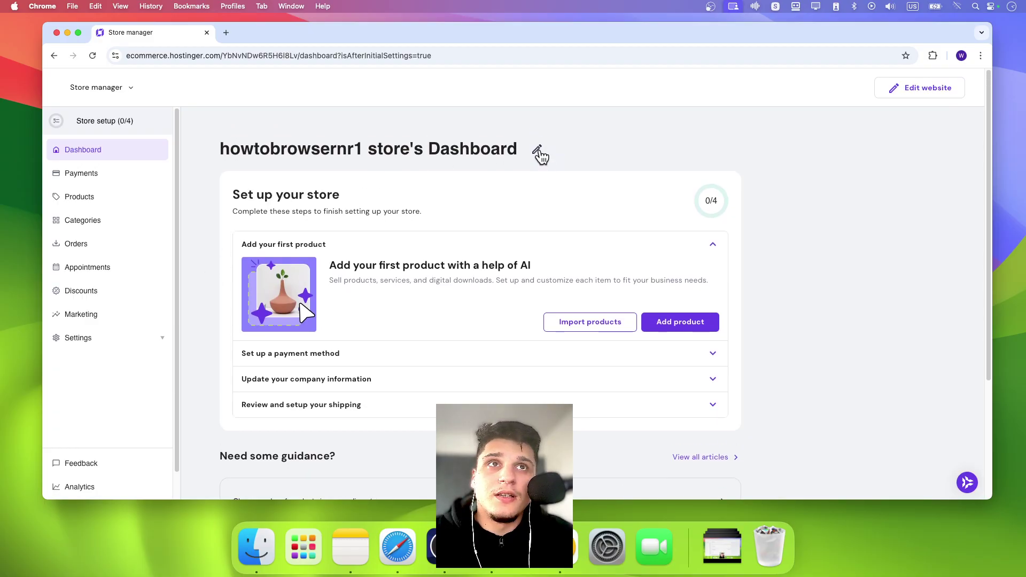
Check the store name from the dashboard without changing it and open the store details settings.
left_click(537, 151)
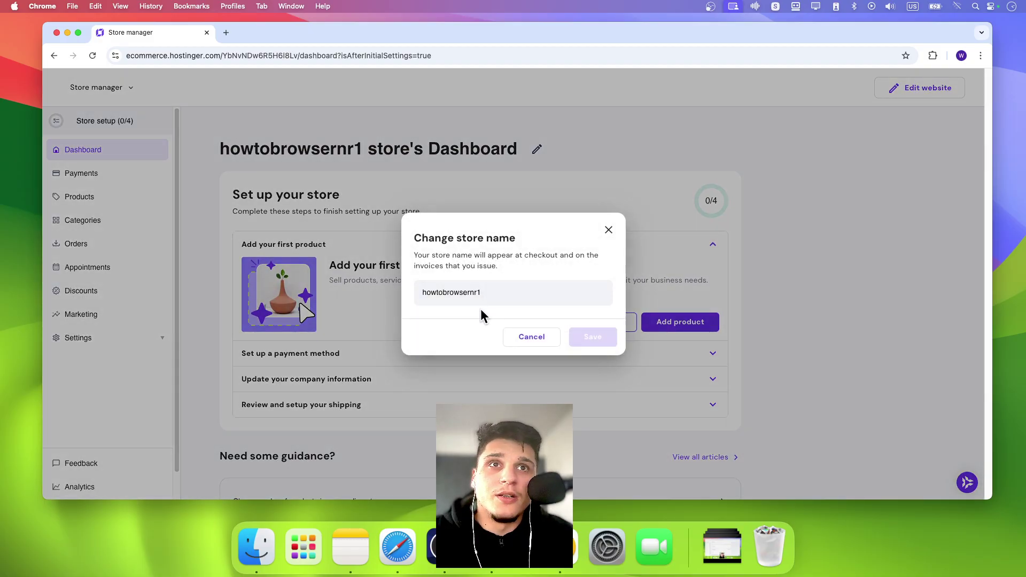
left_click(609, 230)
left_click(79, 340)
left_click(75, 363)
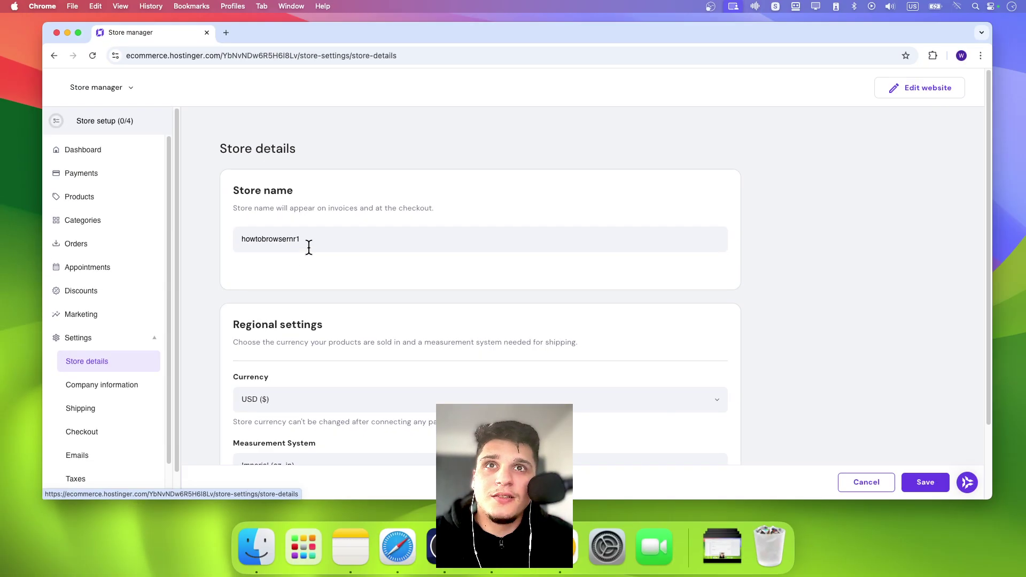
left_click_drag(309, 246, 216, 273)
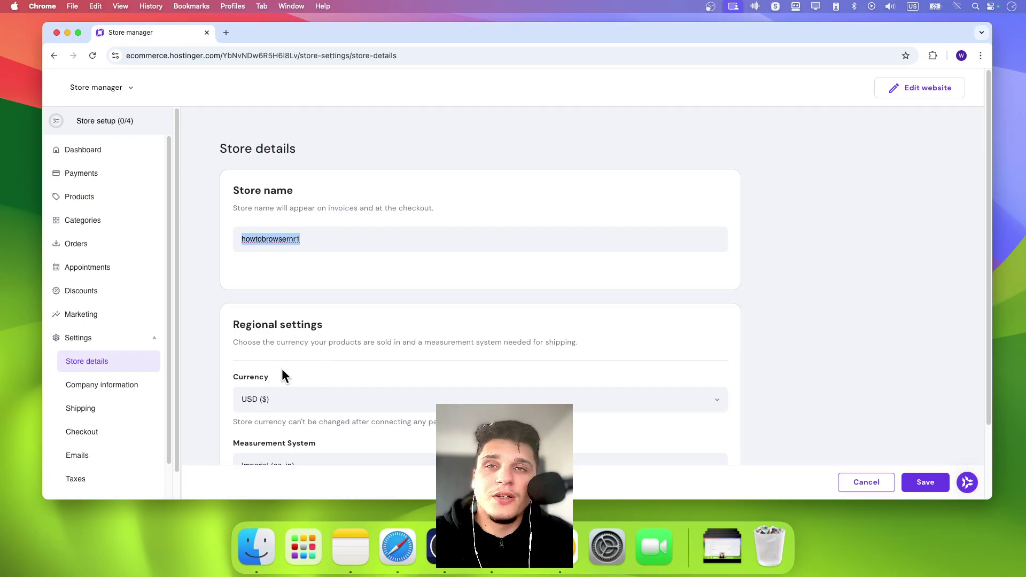
Set the store's measurement system to Metric (kg, cm) in the regional settings and save the store details.
scroll(280, 355, "down", 3)
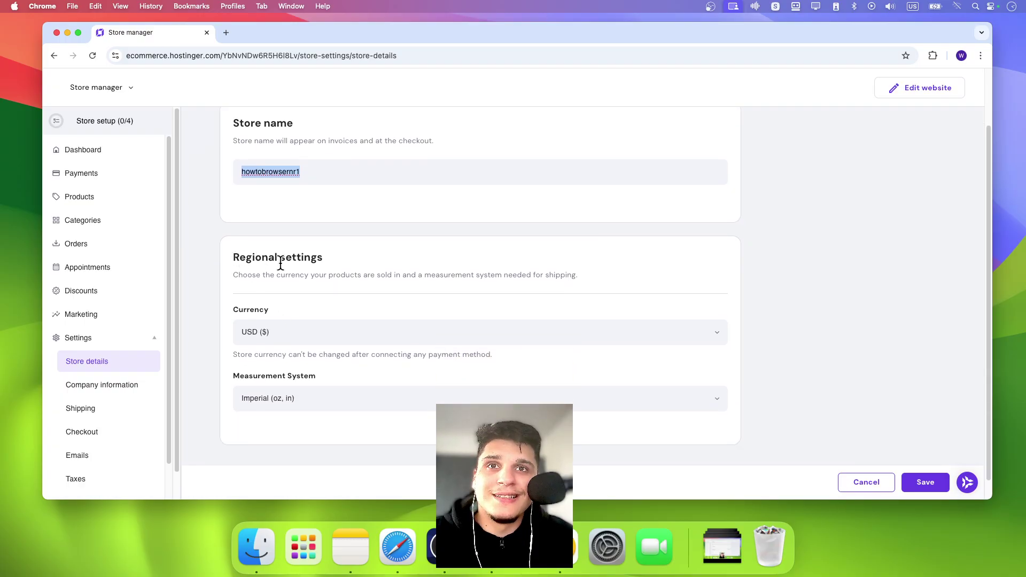
scroll(280, 265, "up", 2)
scroll(321, 348, "down", 2)
left_click(375, 409)
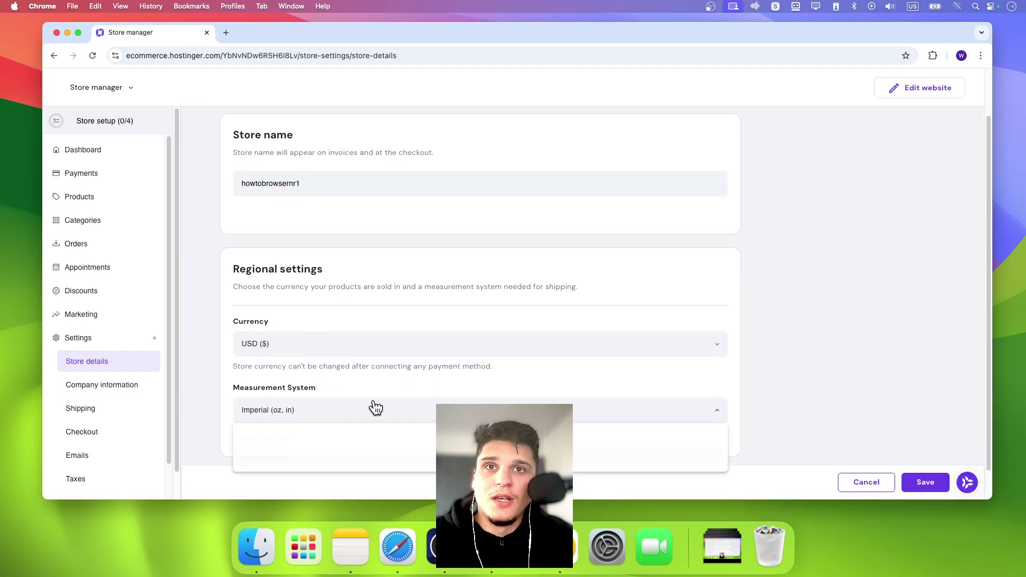
left_click(351, 403)
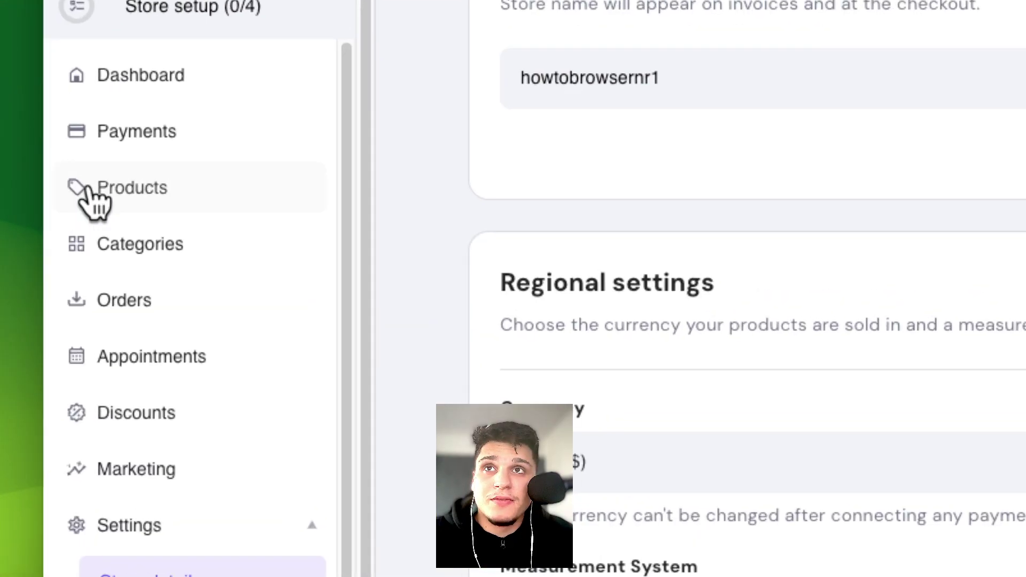
left_click(69, 198)
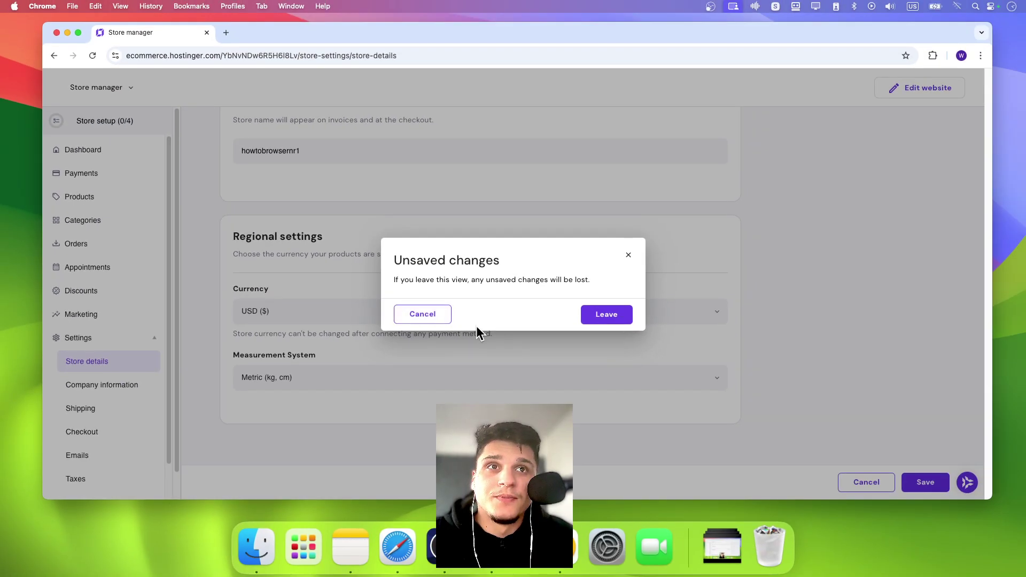
left_click(700, 395)
left_click(925, 481)
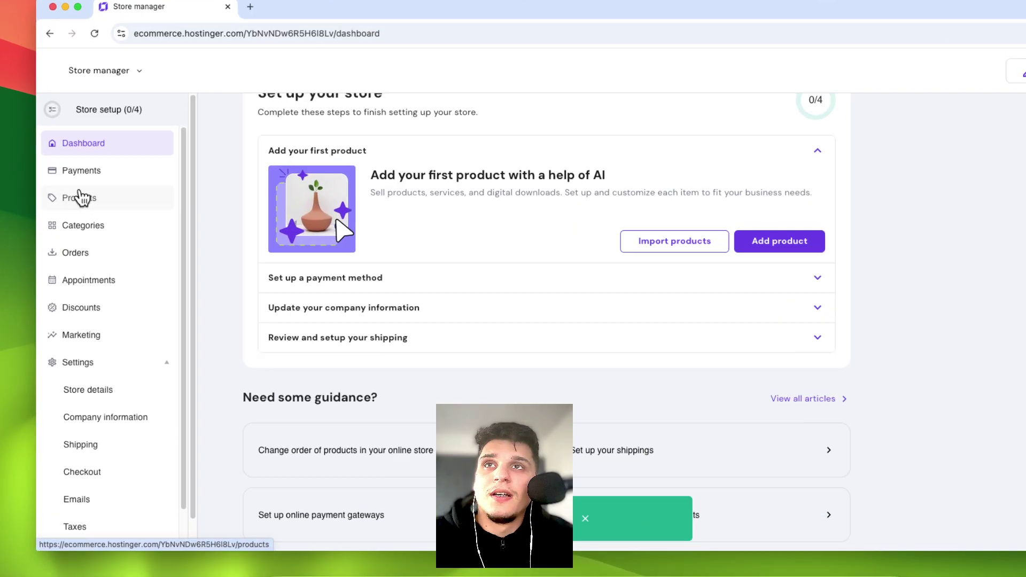
Open the products list and look at the blank physical product form and the product import options.
left_click(80, 198)
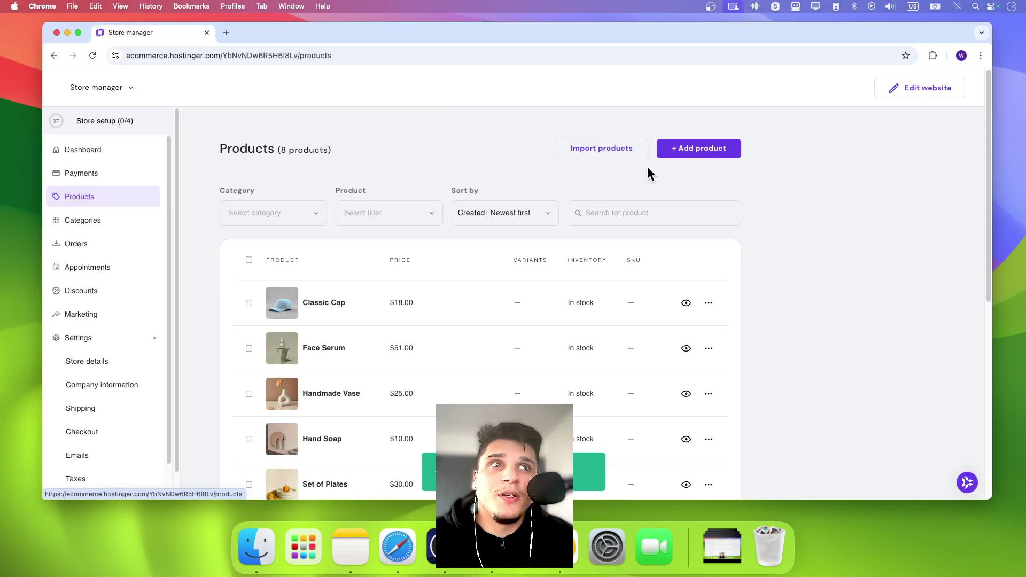
left_click(688, 152)
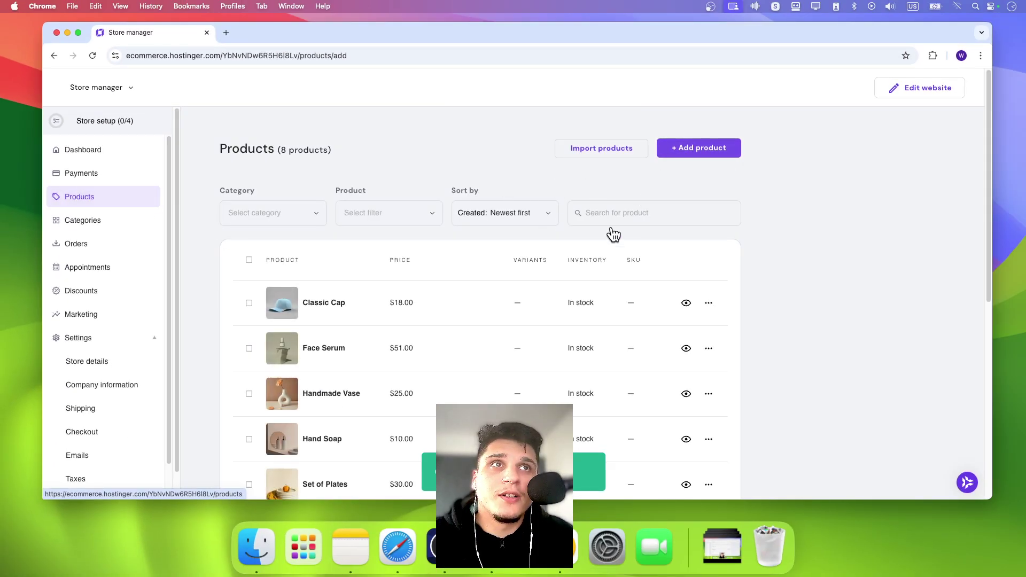
left_click(726, 172)
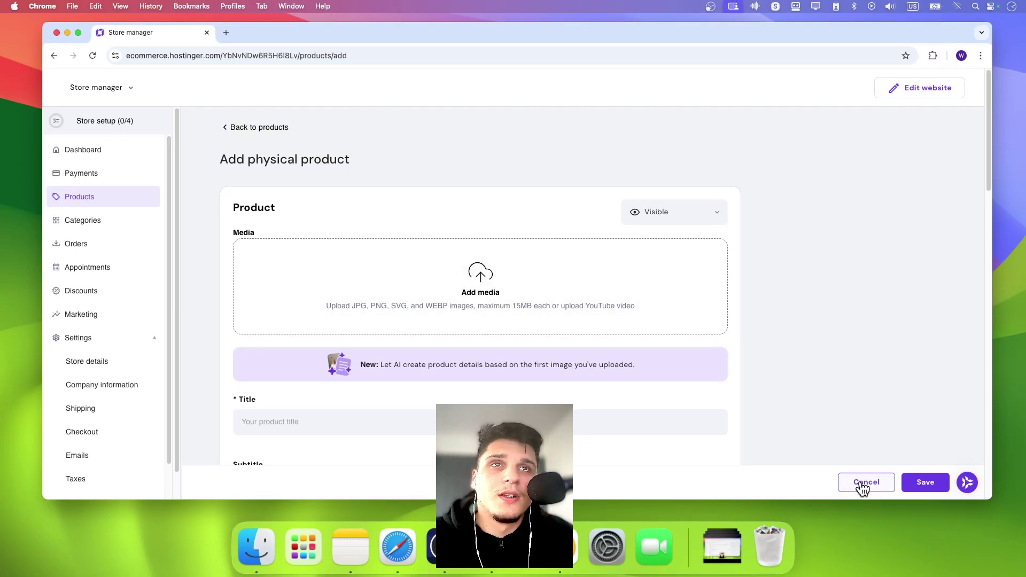
left_click(863, 484)
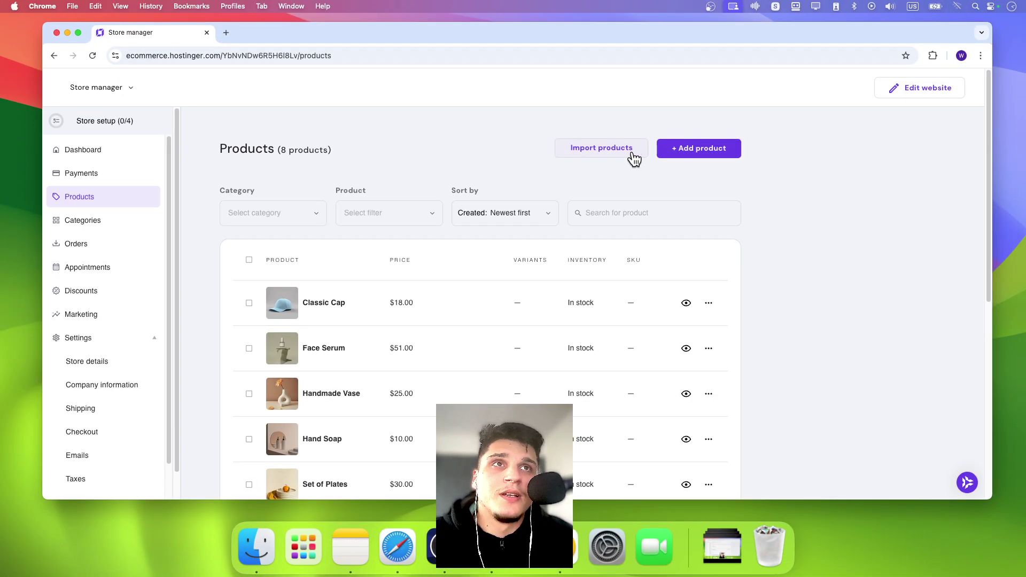
left_click(602, 155)
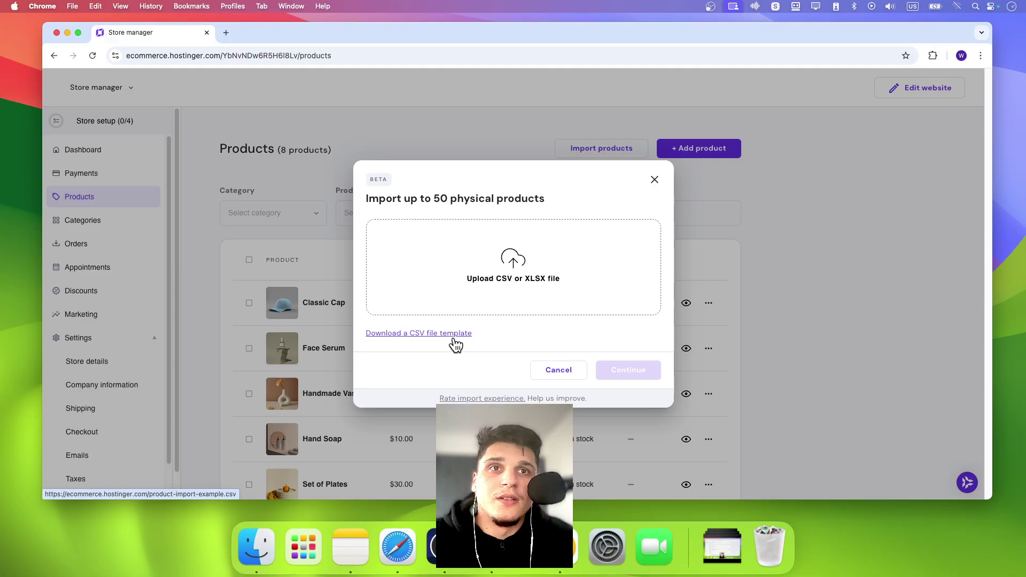
left_click(658, 197)
left_click(666, 151)
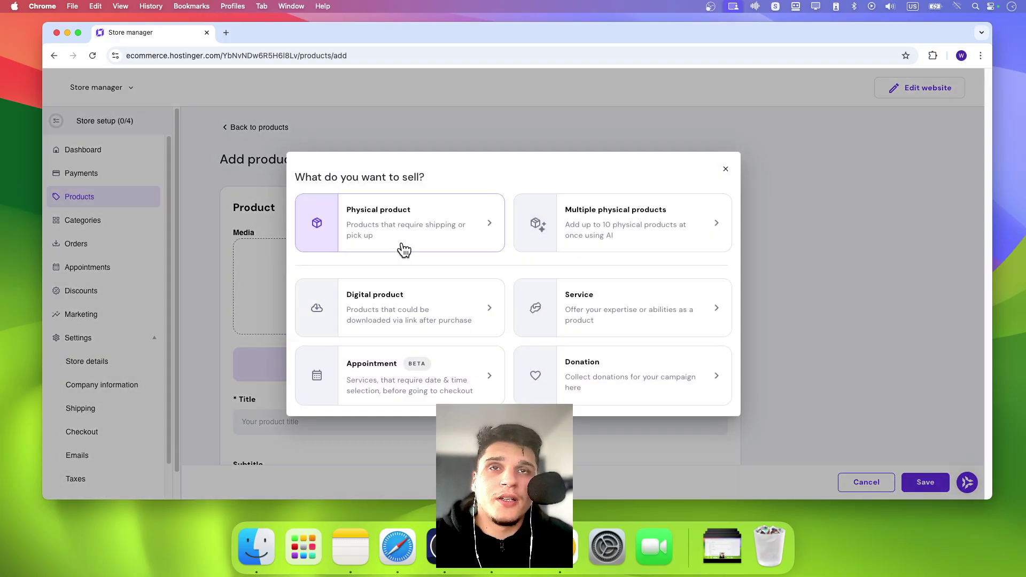
left_click(428, 220)
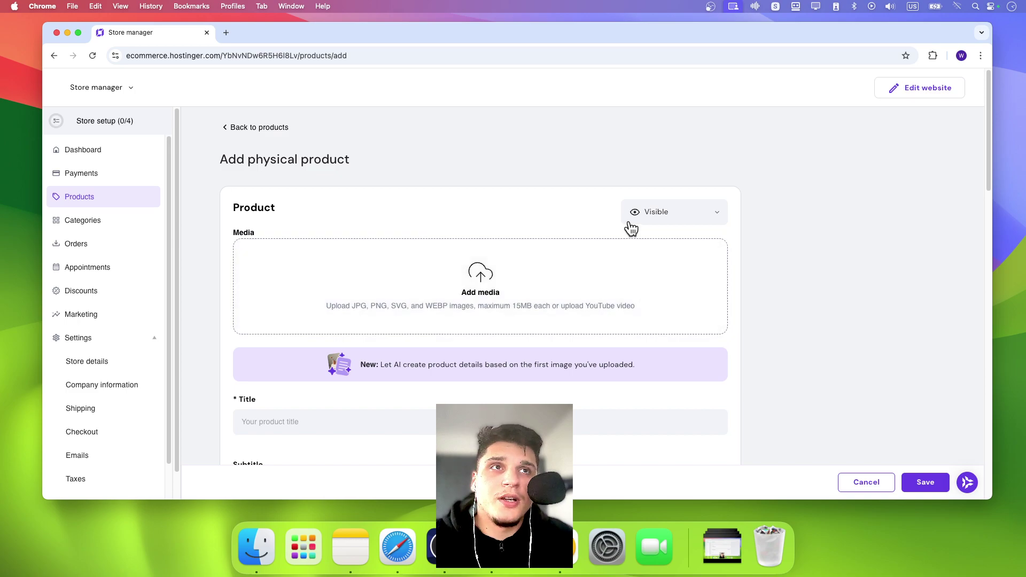
left_click(862, 483)
Start a new physical product and upload the green T-shirt PNG image from the Downloads folder as its media.
left_click(695, 150)
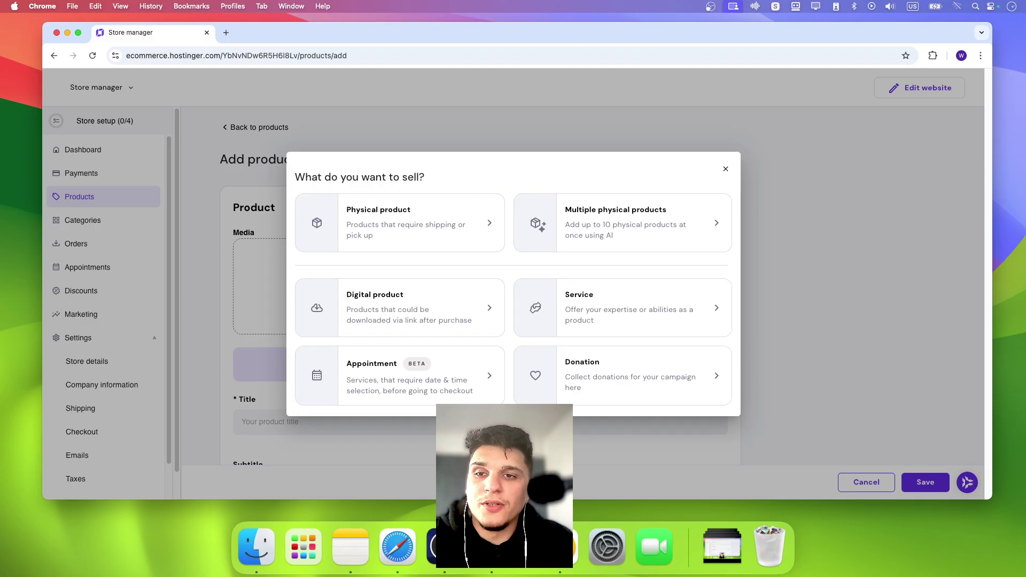
left_click(414, 224)
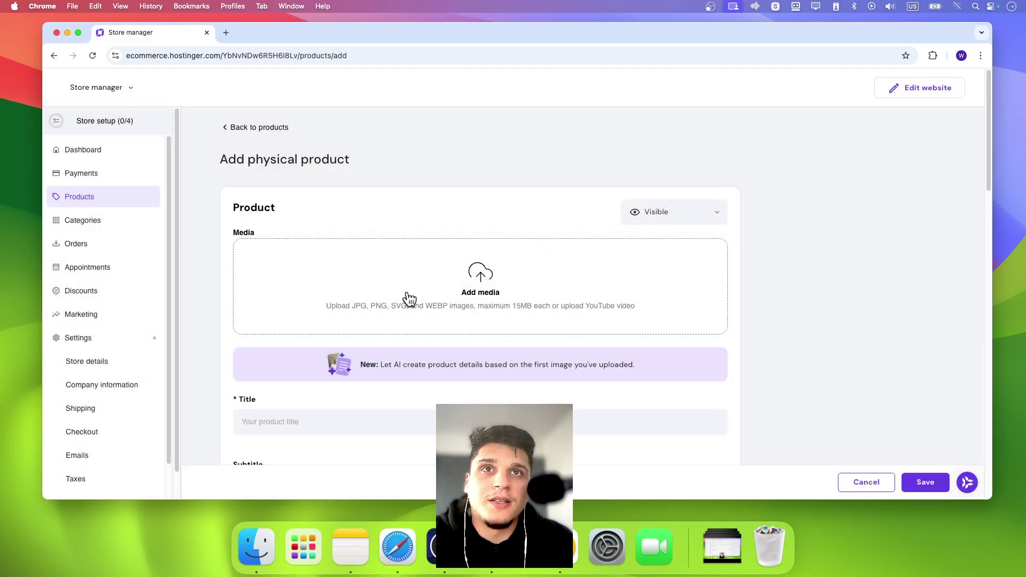
scroll(362, 336, "down", 2)
left_click(344, 247)
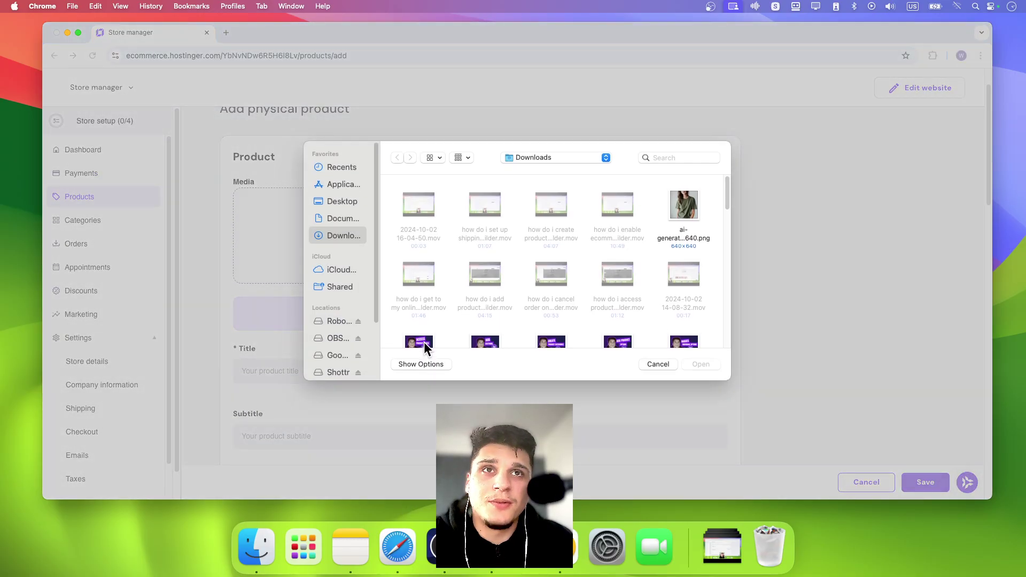
left_click(679, 209)
left_click(700, 364)
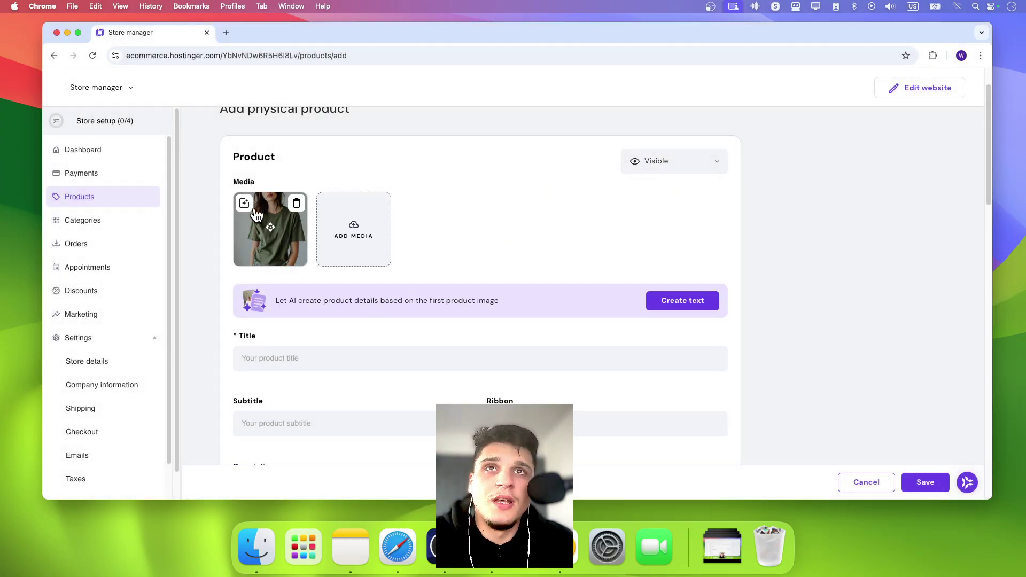
Change the product image's background to the custom color #000000 and save the edited image.
left_click(244, 204)
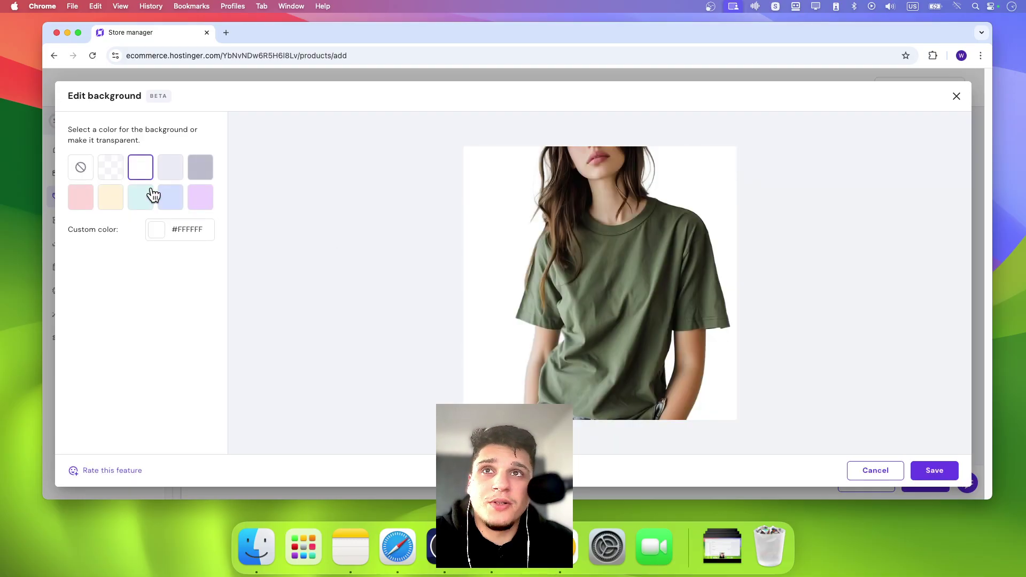
left_click(152, 190)
left_click(111, 198)
left_click(157, 229)
left_click(356, 178)
left_click_drag(357, 179, 193, 241)
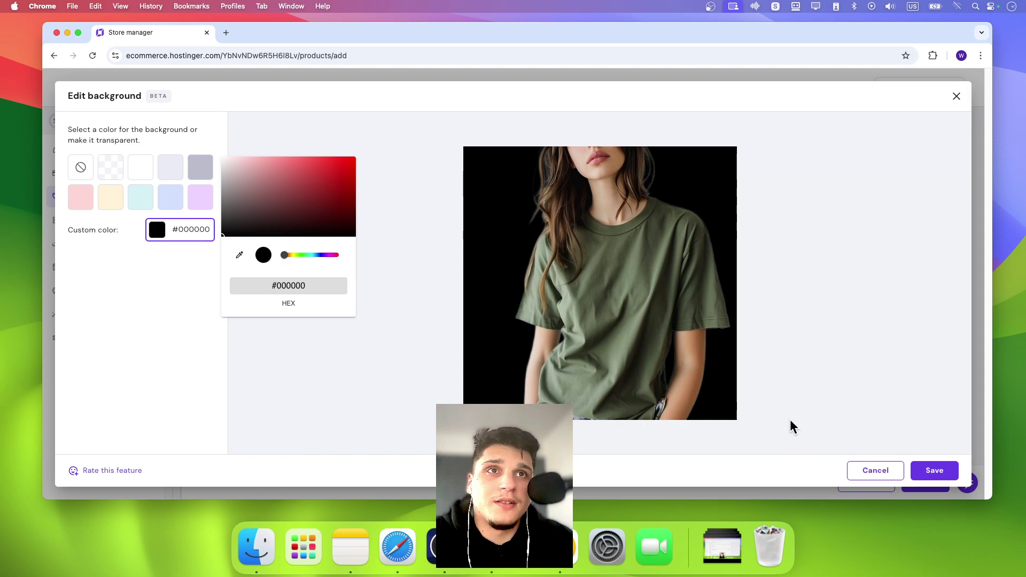
left_click(793, 426)
left_click(887, 471)
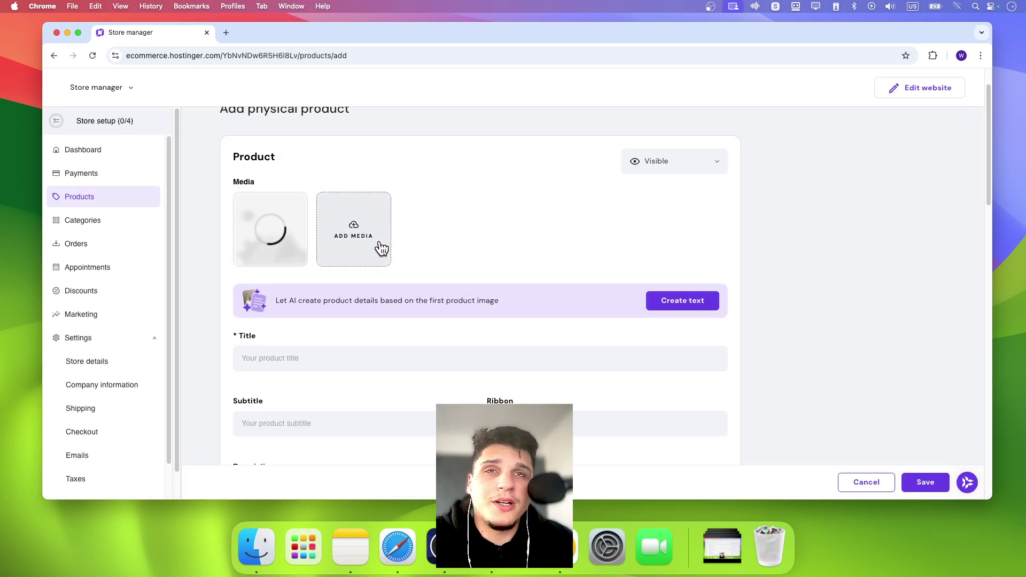
Upload a second image from the Downloads folder to the product's media and delete it again.
left_click(336, 249)
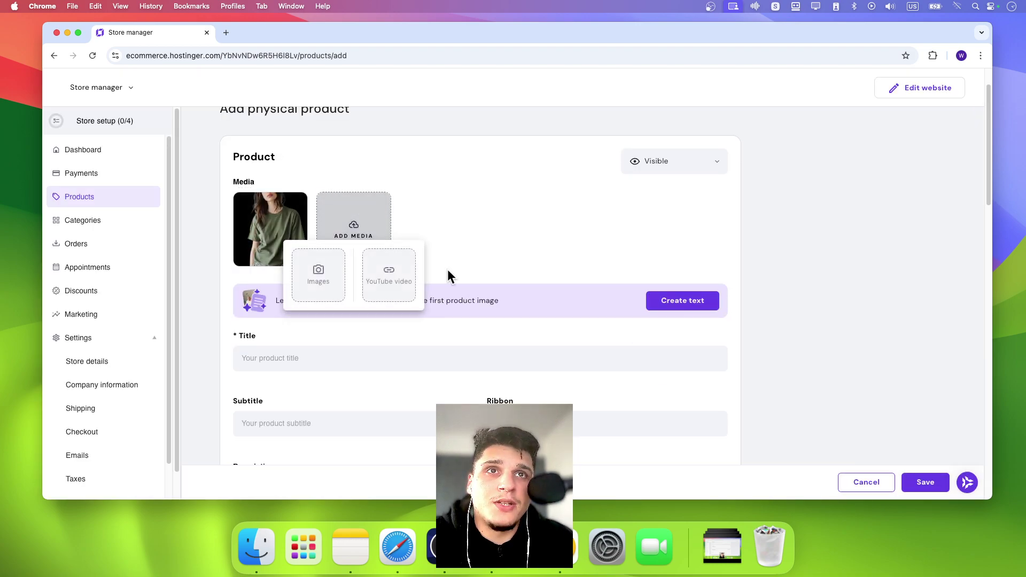
left_click(320, 273)
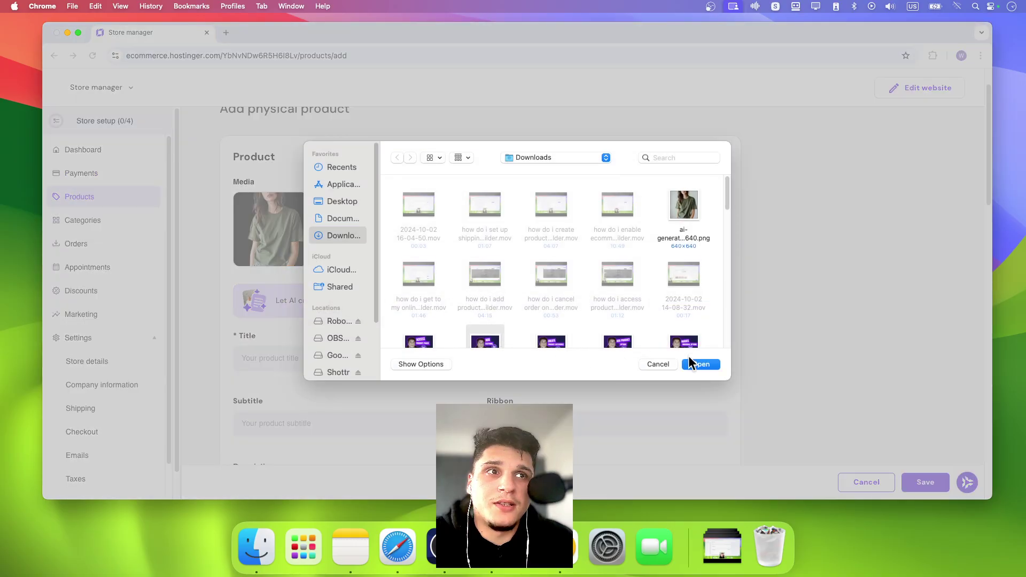
left_click(694, 366)
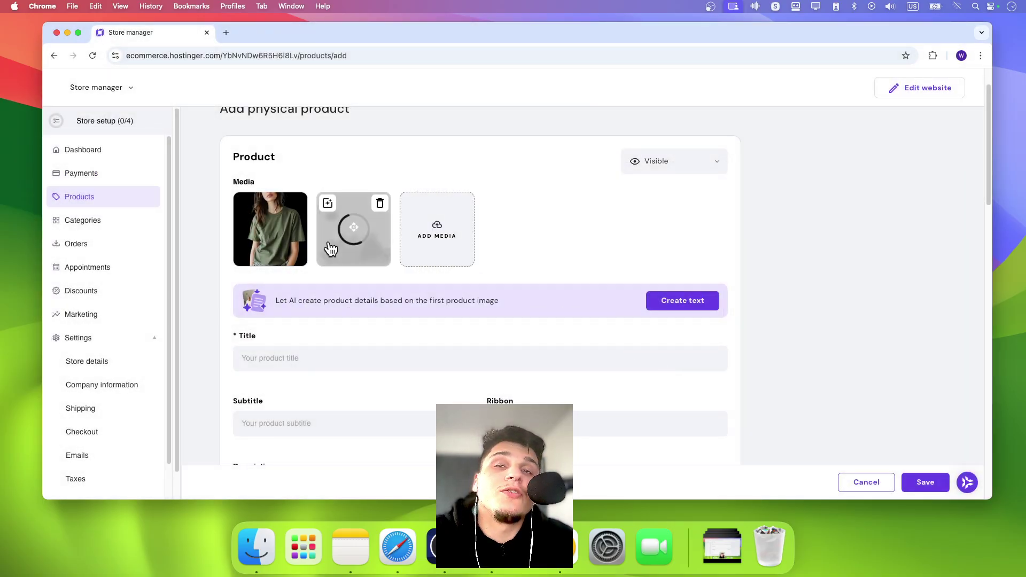
left_click_drag(327, 239, 354, 230)
left_click(380, 203)
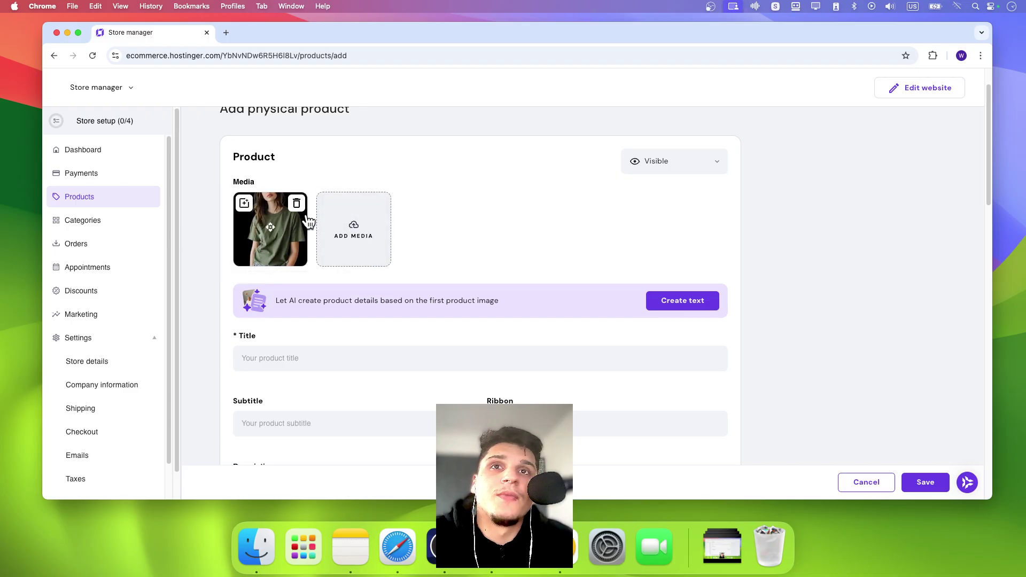
Look at the option for adding a YouTube video to the product's media and cancel it.
left_click(358, 223)
left_click(402, 283)
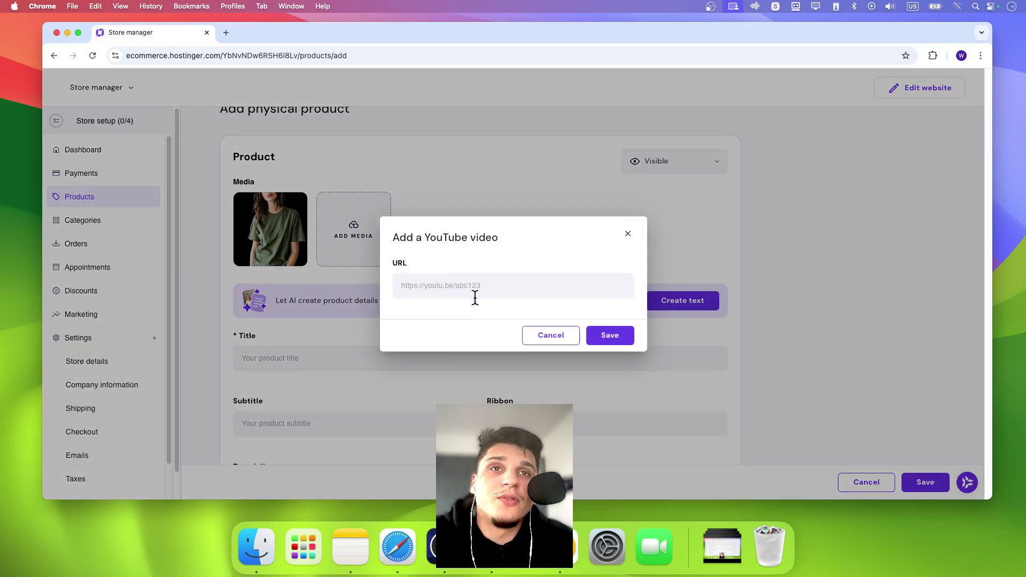
left_click(556, 338)
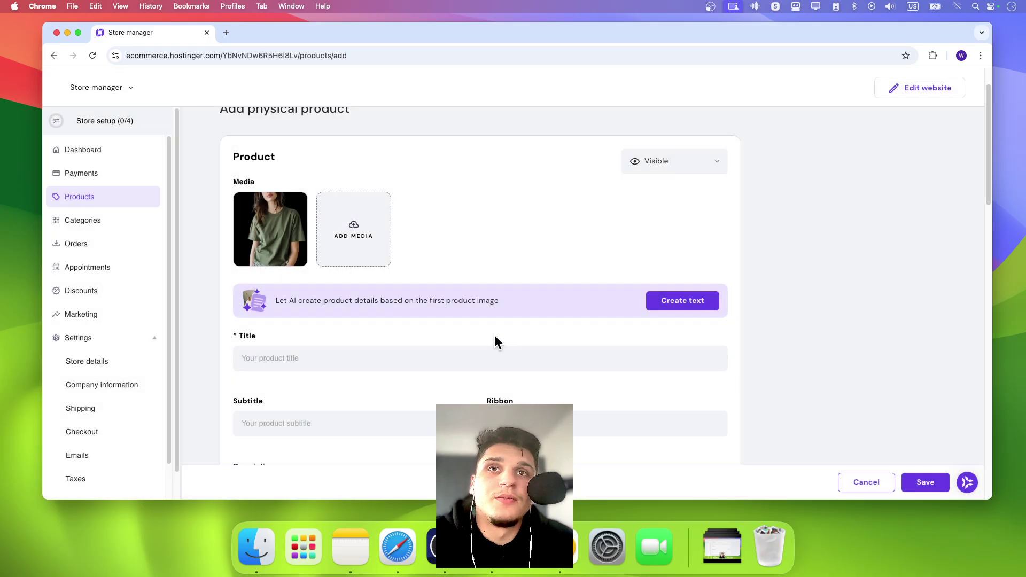
Generate the product description with the AI Writer from the prompt "i have a t shirt taht is really good".
scroll(422, 347, "down", 2)
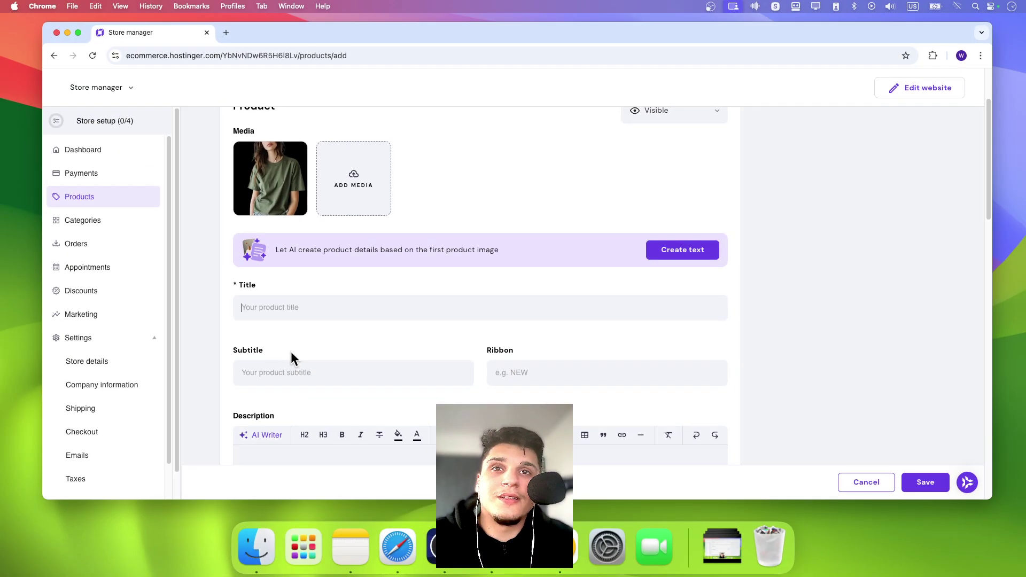
scroll(506, 327, "down", 2)
scroll(507, 329, "down", 1)
left_click(272, 348)
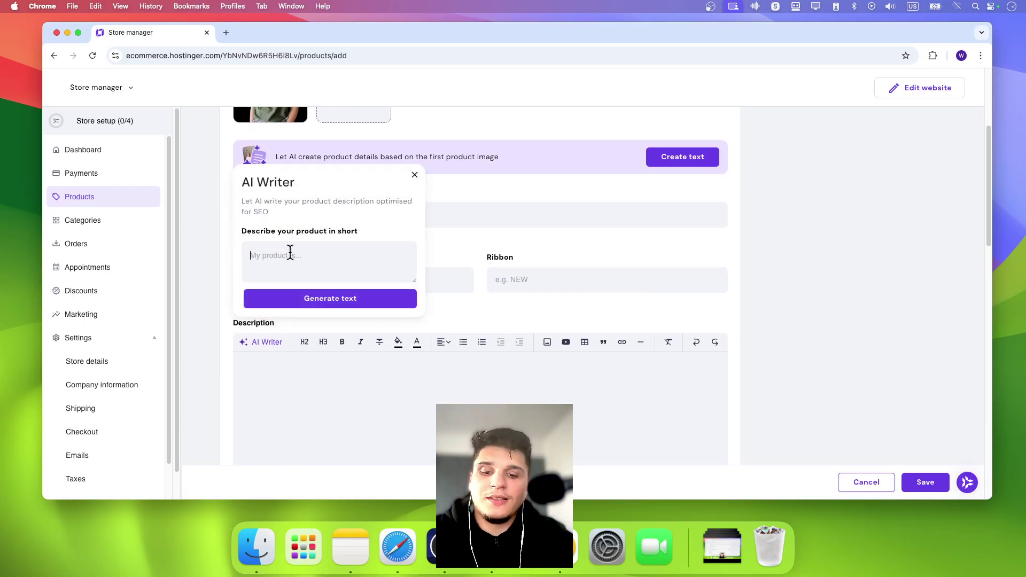
left_click(290, 252)
type("i")
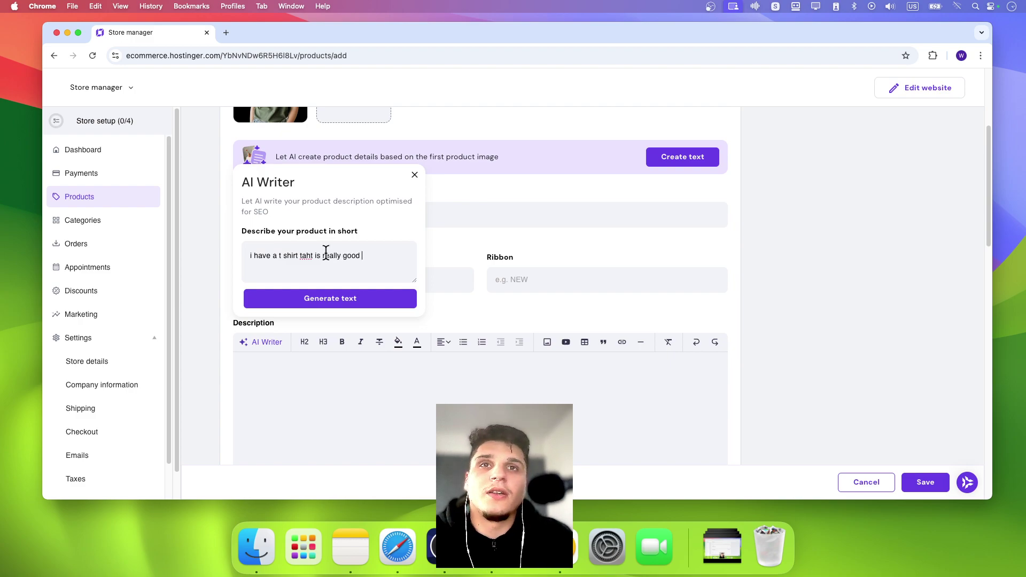
left_click(320, 300)
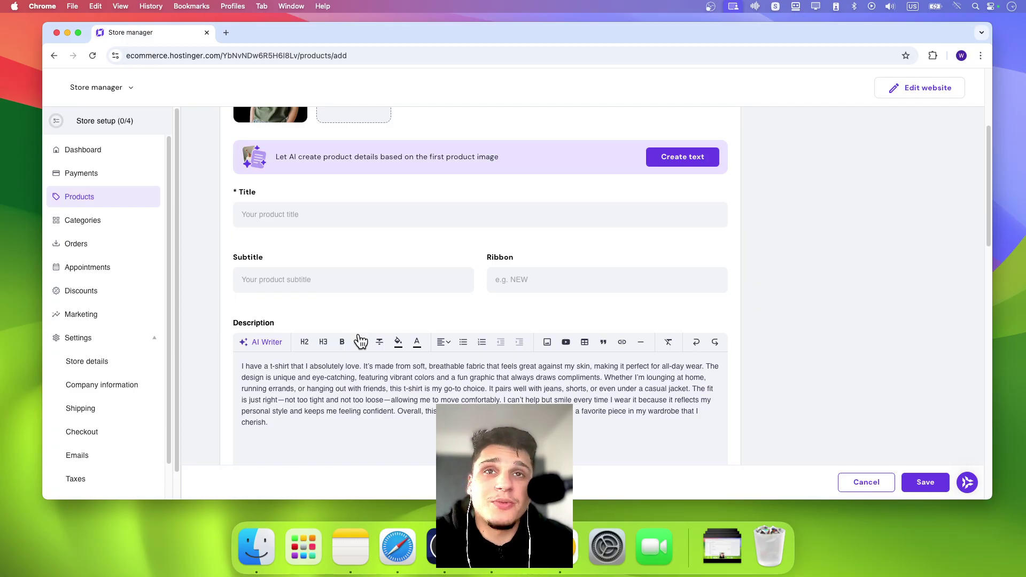
Delete the opening of the product description up to and including "this t-shirt is my go-to choice.".
scroll(361, 341, "down", 1)
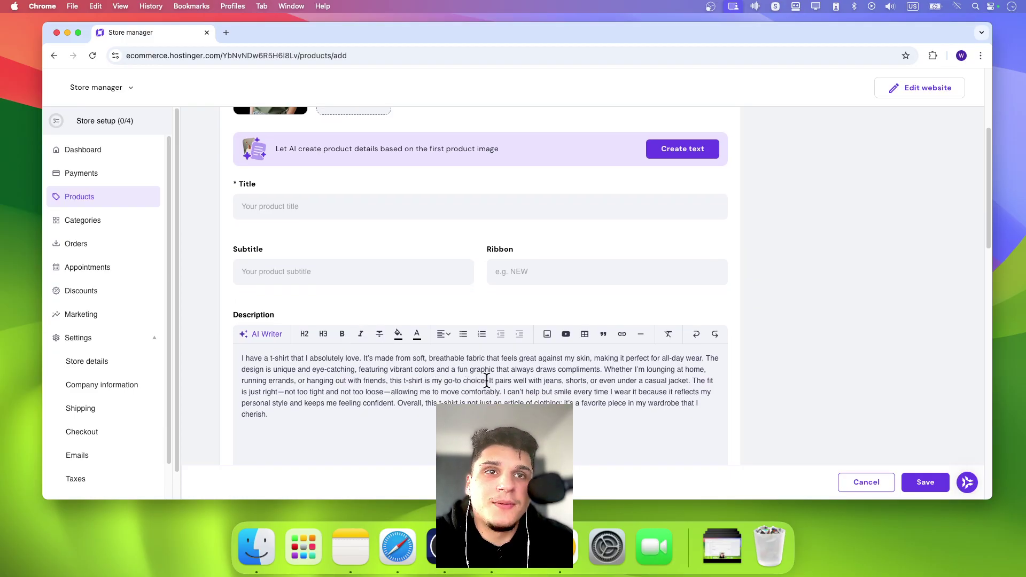
left_click_drag(468, 381, 217, 350)
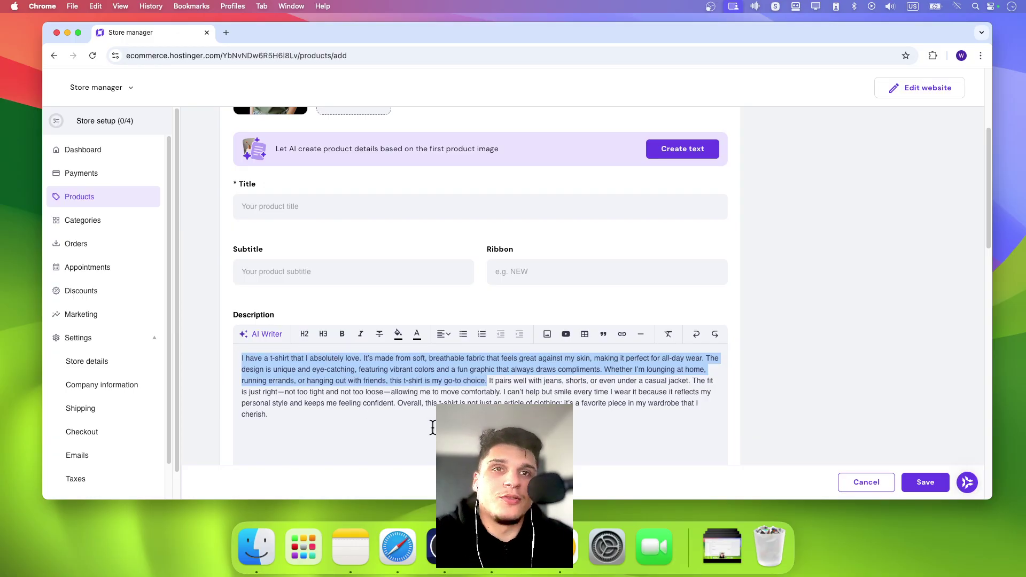
key("BackSpace")
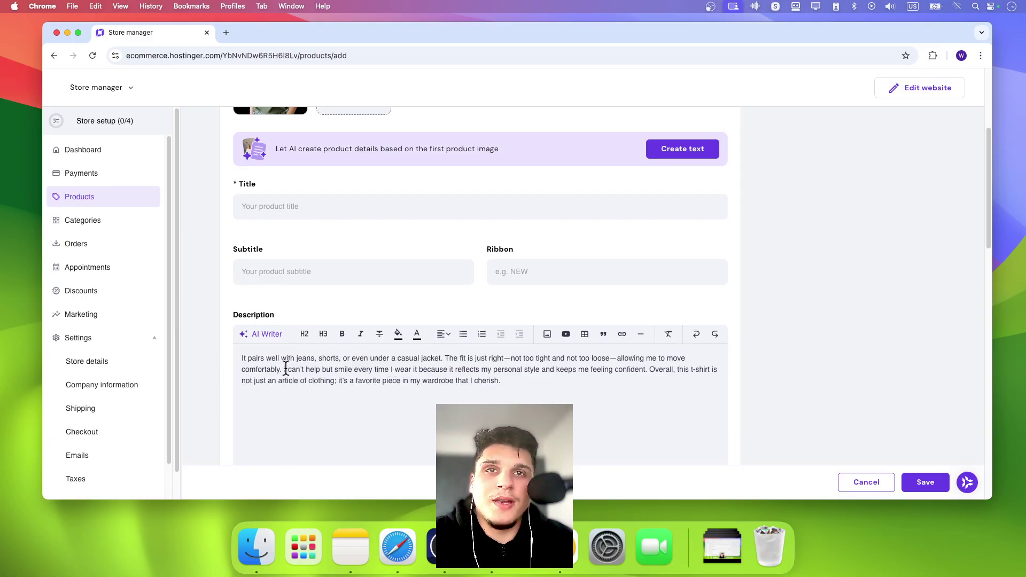
Make "I can't help but smile every" bold in the description and color "time I w" red.
left_click_drag(370, 370, 286, 370)
left_click(341, 334)
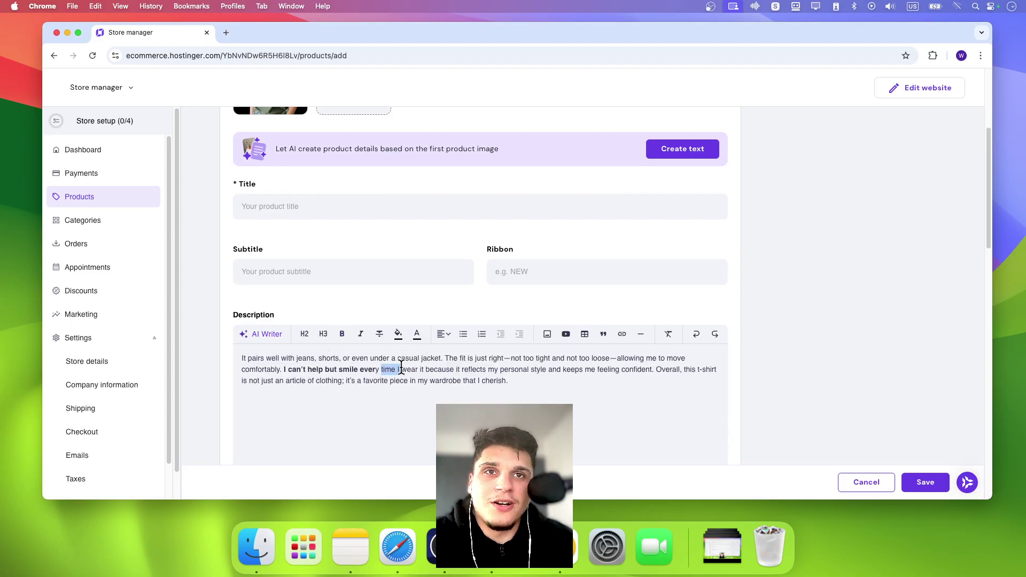
left_click(417, 338)
left_click(537, 361)
left_click(372, 378)
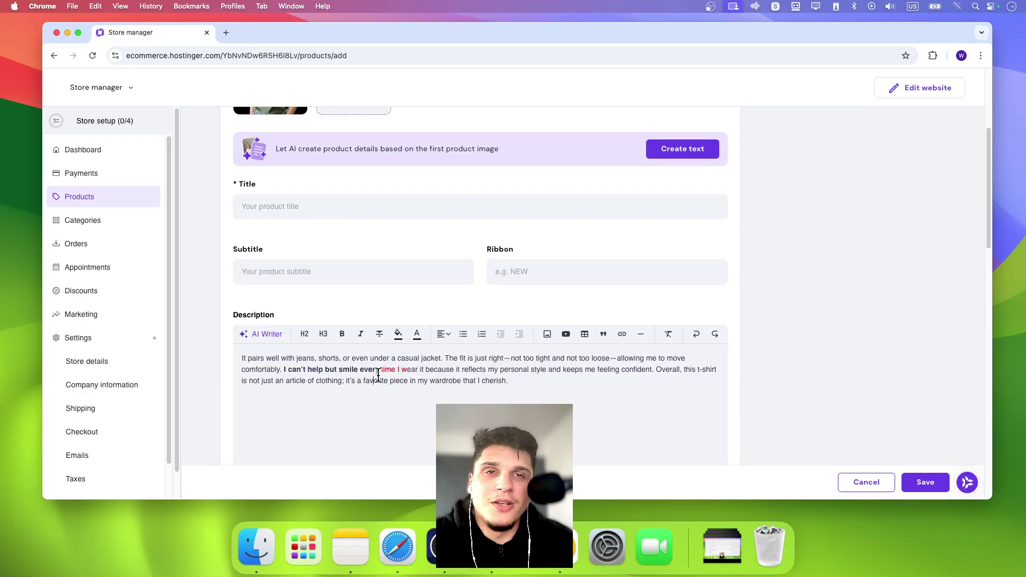
Apply a red background color to the bold phrase in the product description.
left_click_drag(379, 369, 279, 369)
left_click(398, 335)
left_click(516, 348)
left_click(359, 376)
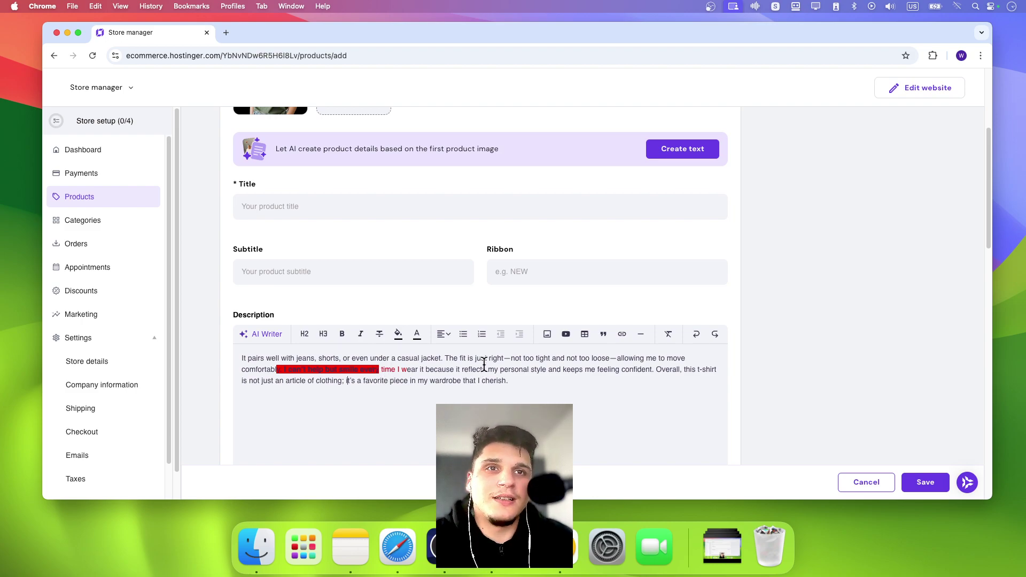
Look at the link option for the word "reflects" in the description and close it without entering a URL.
left_click_drag(482, 370, 573, 377)
left_click(622, 334)
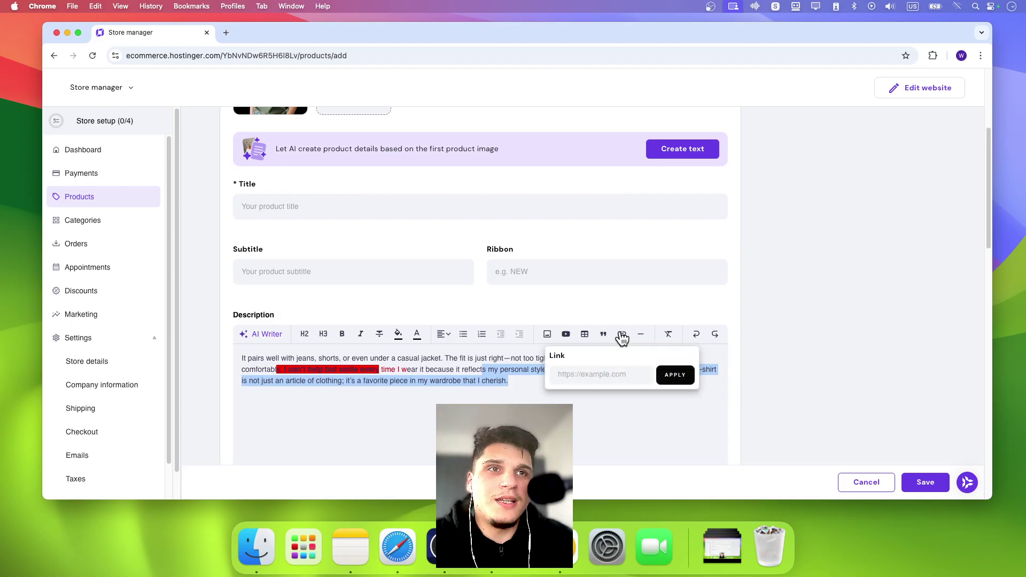
left_click_drag(483, 374, 494, 372)
triple_click(475, 369)
left_click(475, 368)
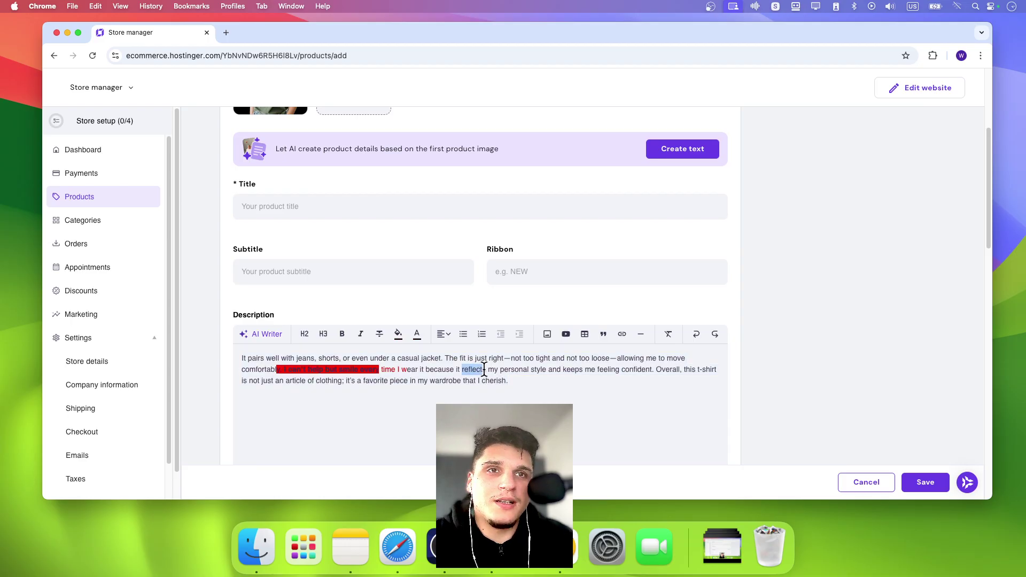
left_click(622, 334)
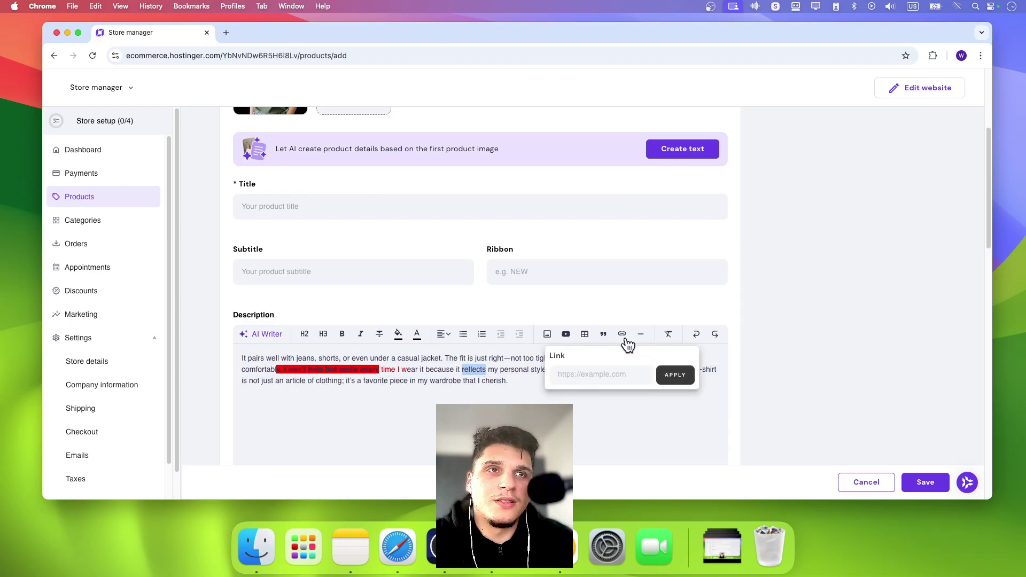
left_click(594, 373)
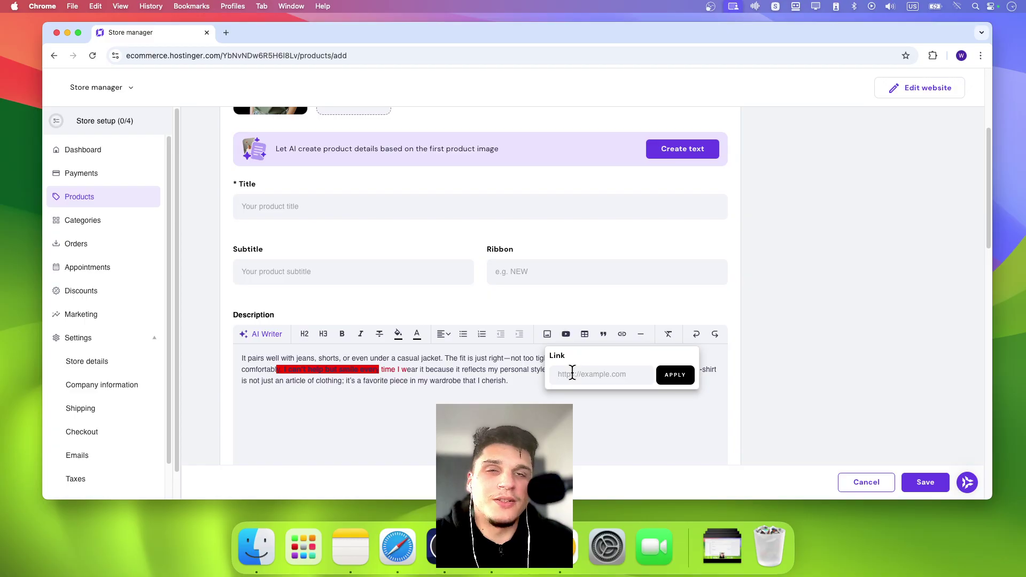
left_click(465, 377)
Try to add an info section whose description the AI Writer generates from the prompt "info section".
scroll(472, 377, "down", 2)
scroll(472, 377, "down", 5)
left_click(294, 364)
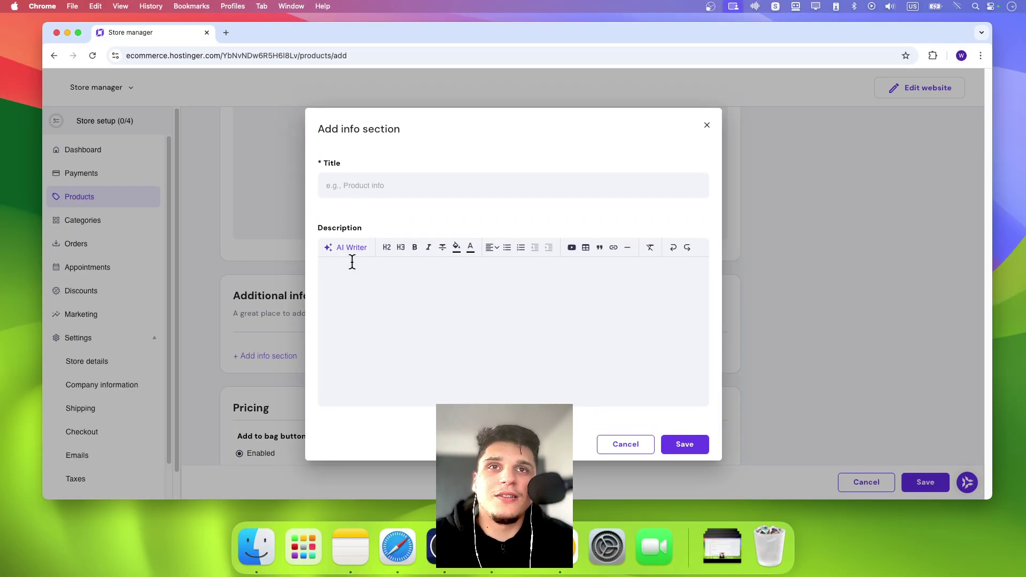
left_click(351, 264)
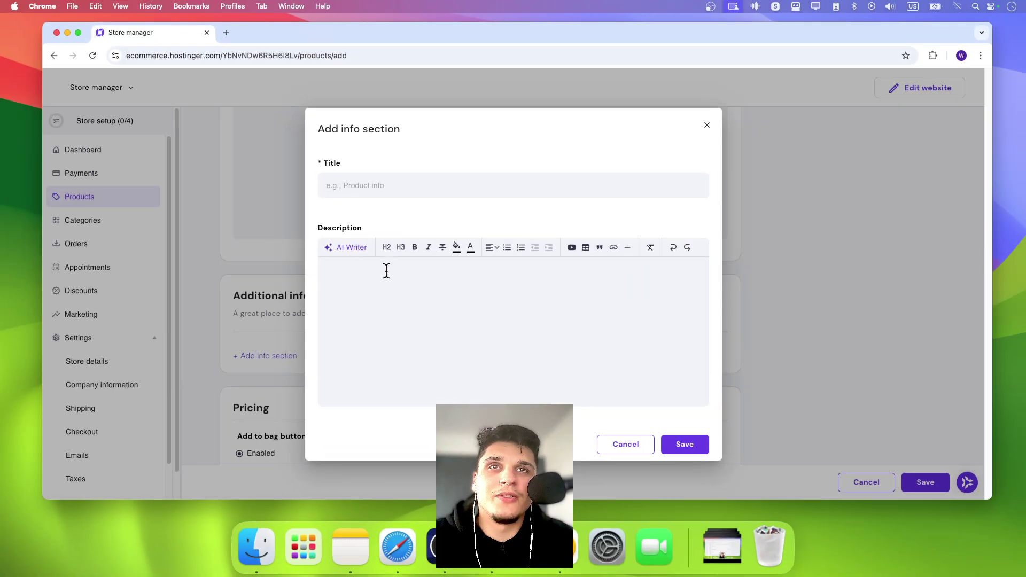
left_click(355, 249)
type("info section")
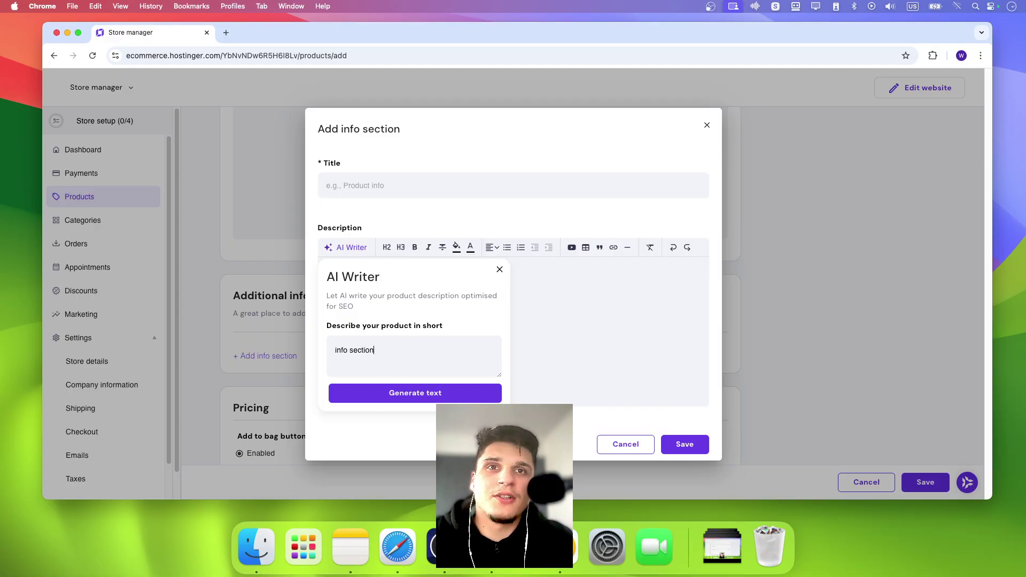
left_click(418, 393)
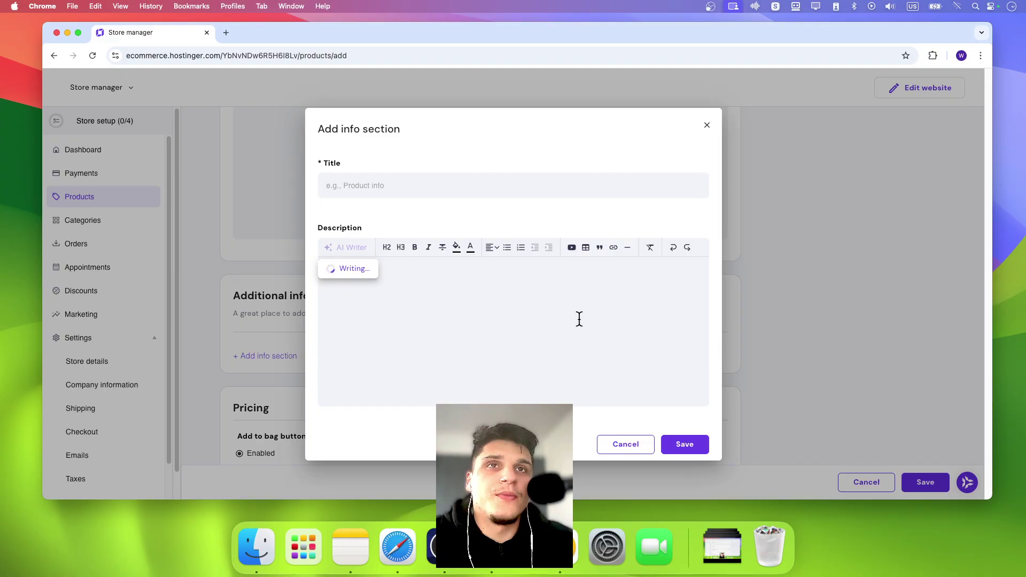
left_click(668, 446)
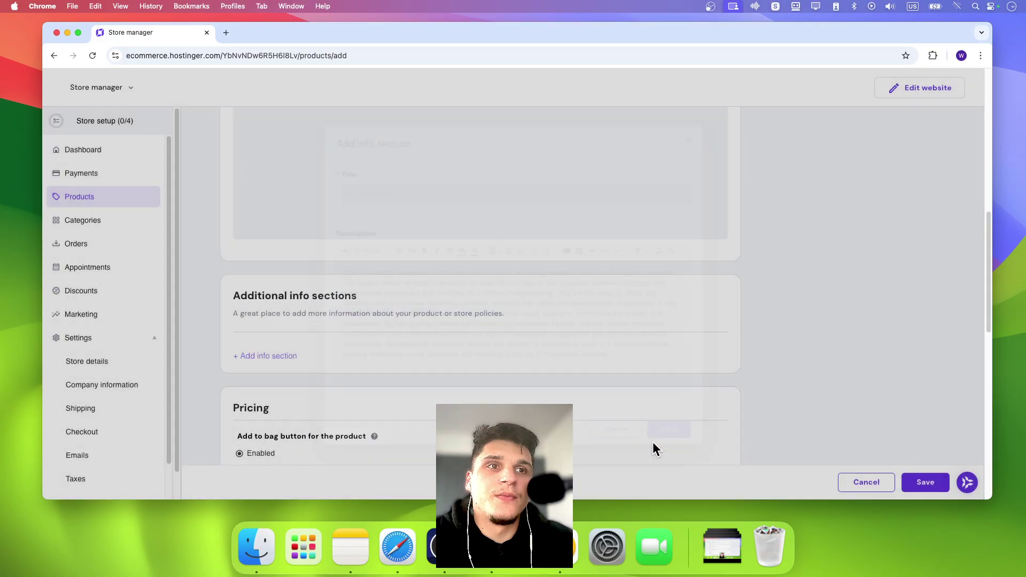
Turn on quantity tracking in the product's pricing with a quantity of 223 and keep the add to bag button enabled.
scroll(328, 309, "down", 5)
scroll(239, 210, "up", 2)
scroll(227, 246, "down", 1)
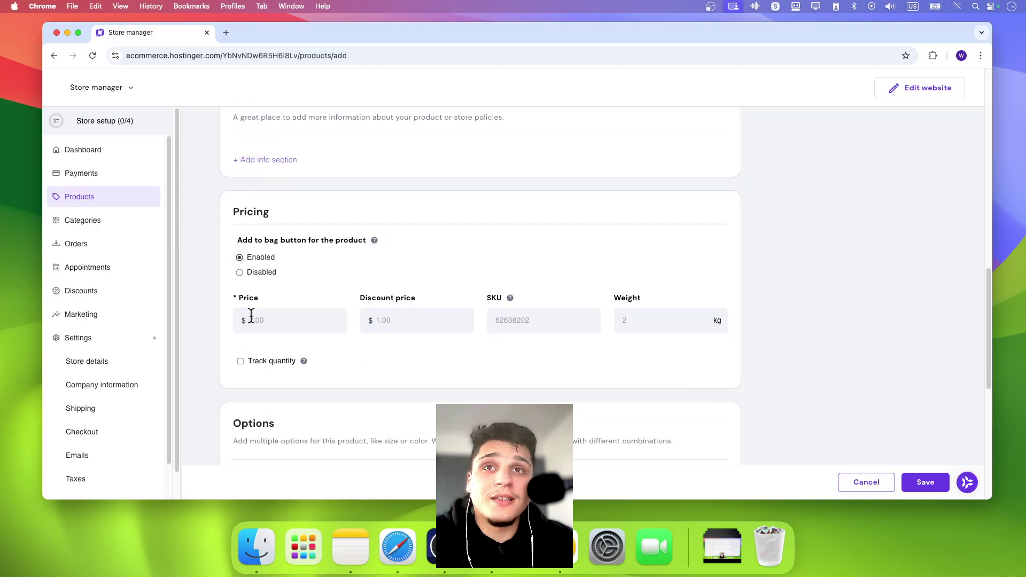
left_click(270, 362)
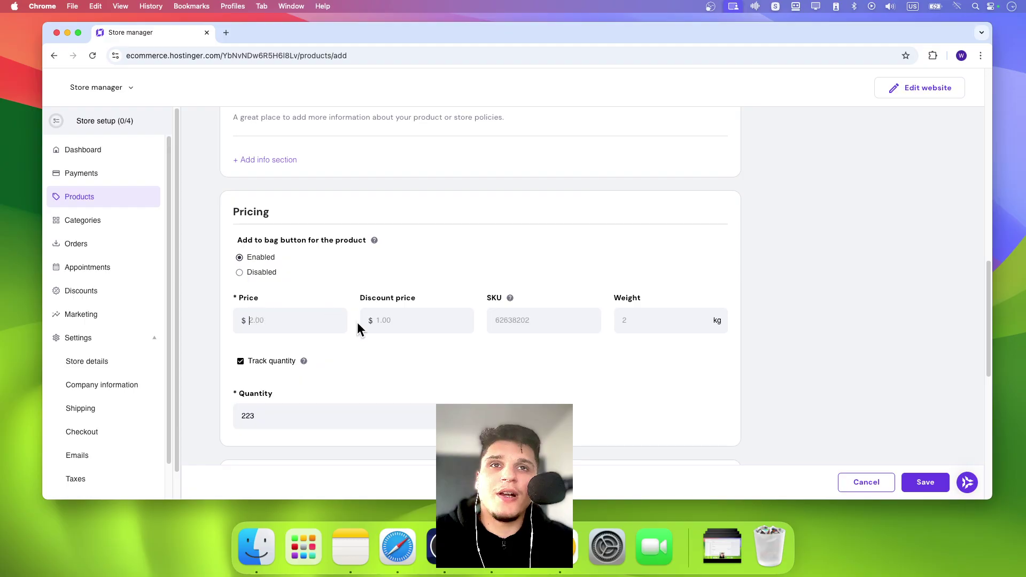
left_click(261, 259)
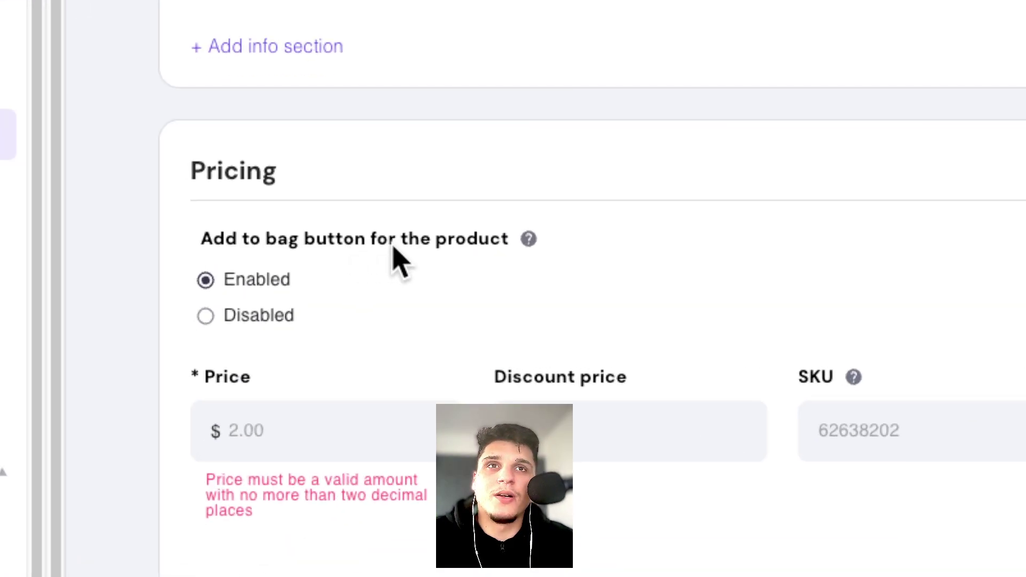
Add a product option named color with the selections black and red, and save it.
scroll(297, 376, "down", 5)
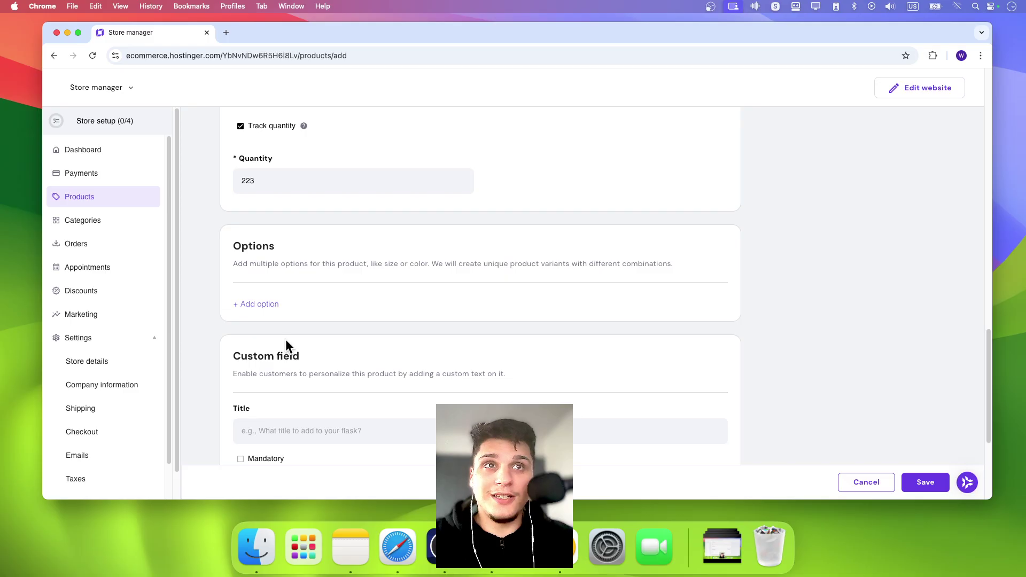
scroll(286, 338, "up", 15)
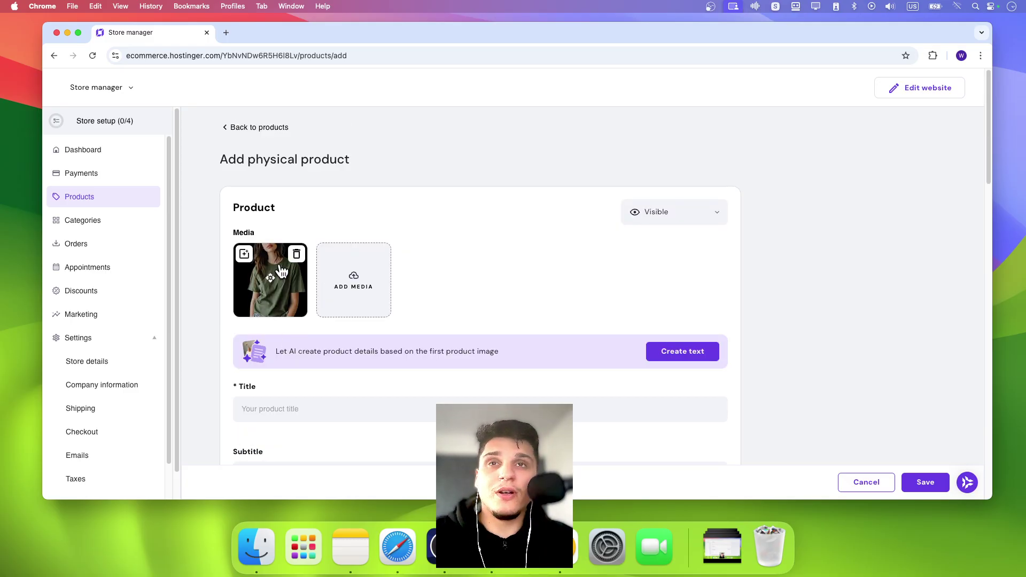
scroll(275, 310, "down", 15)
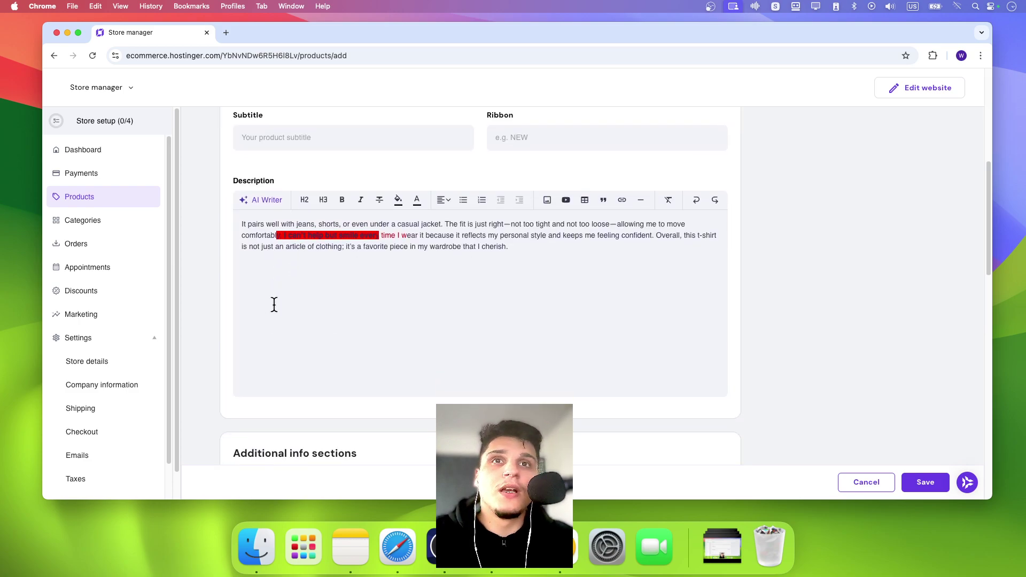
scroll(274, 306, "down", 3)
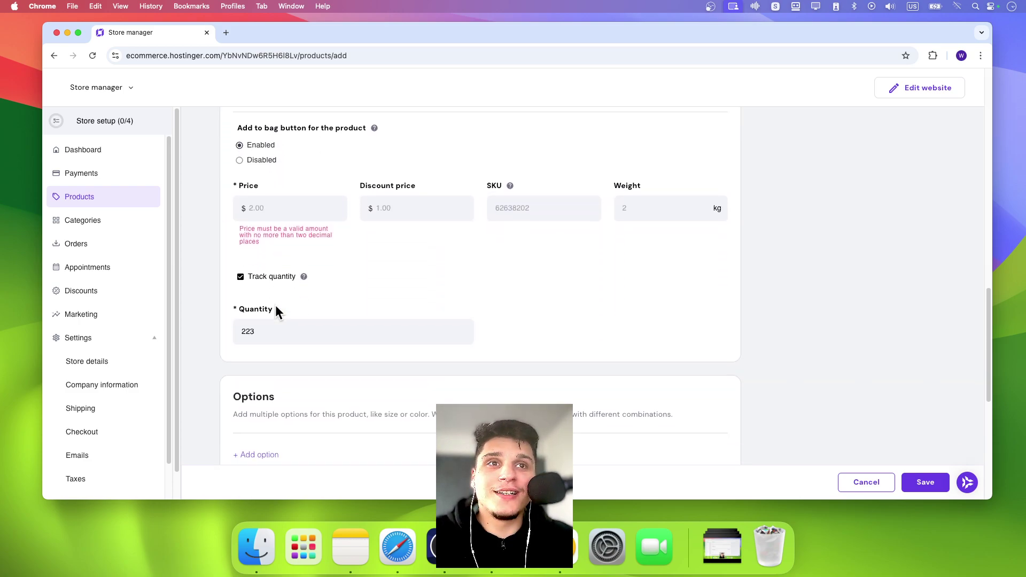
left_click(256, 349)
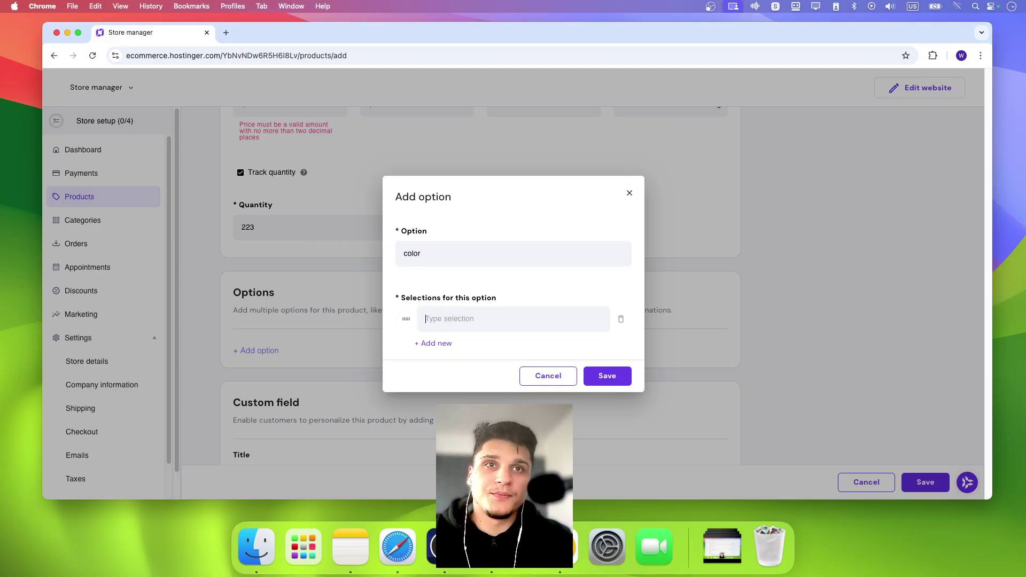
left_click(433, 343)
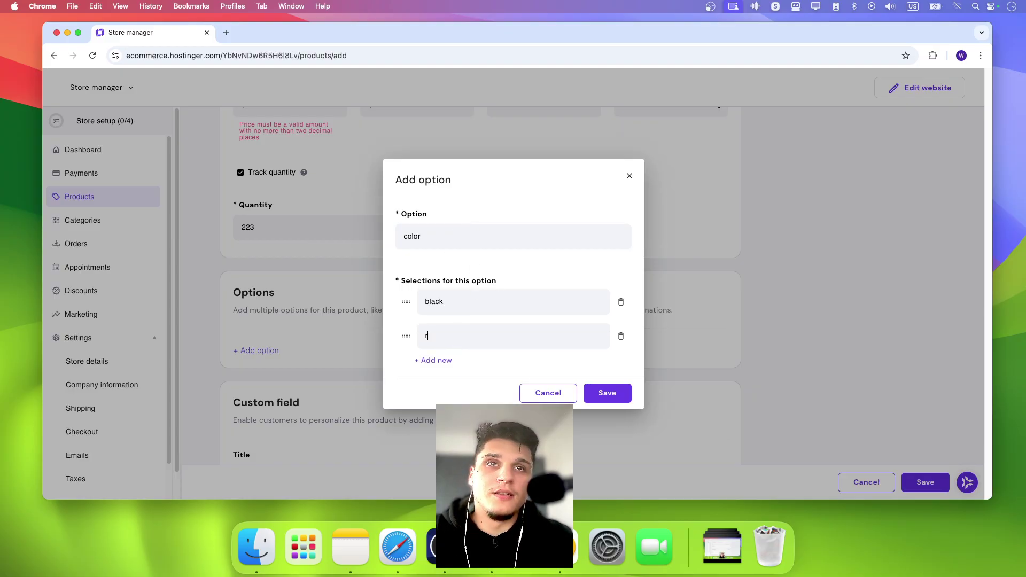
left_click(609, 392)
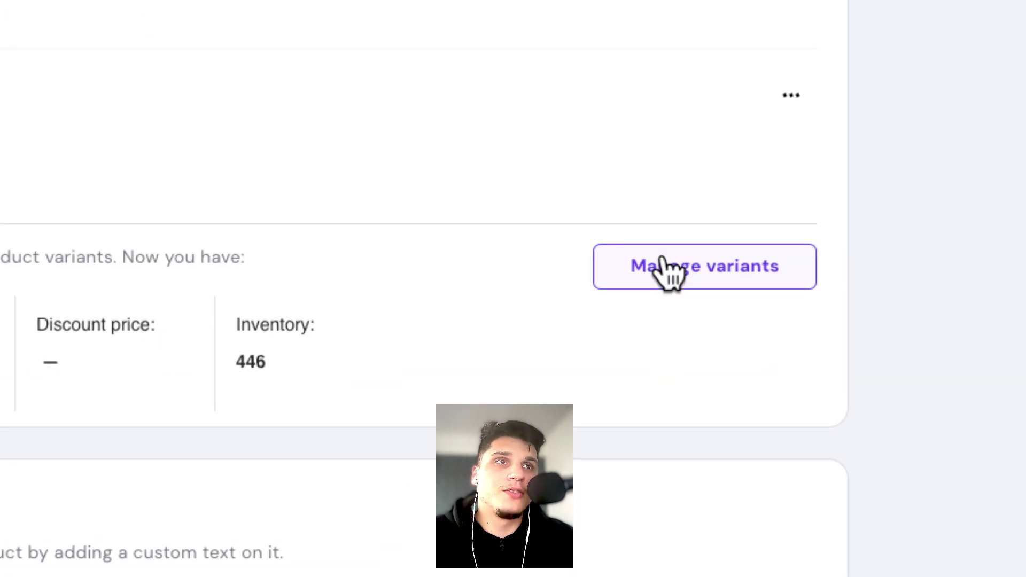
Open the management of the black and red variants, try to save them without prices, and close it.
left_click(669, 267)
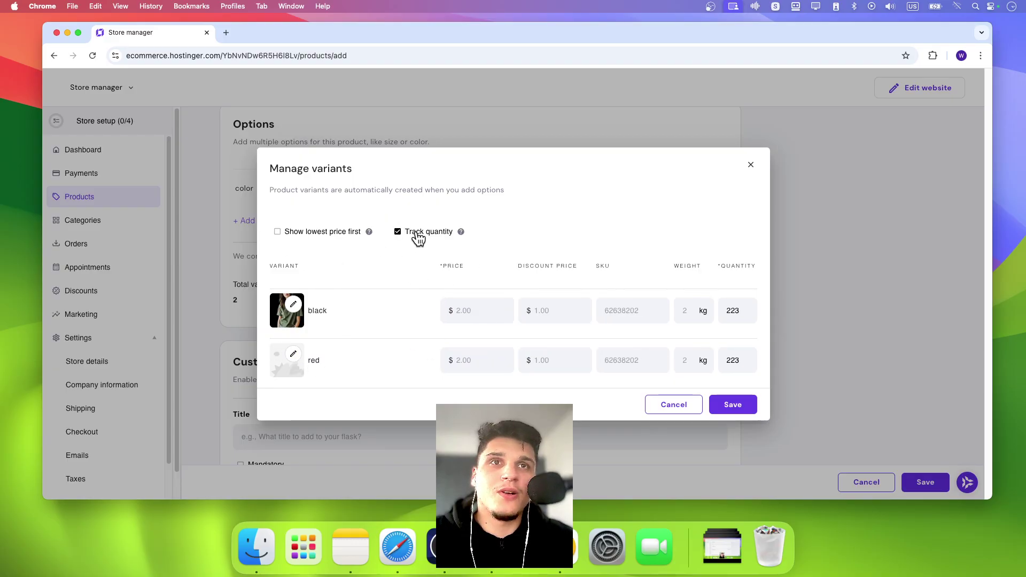
left_click(745, 412)
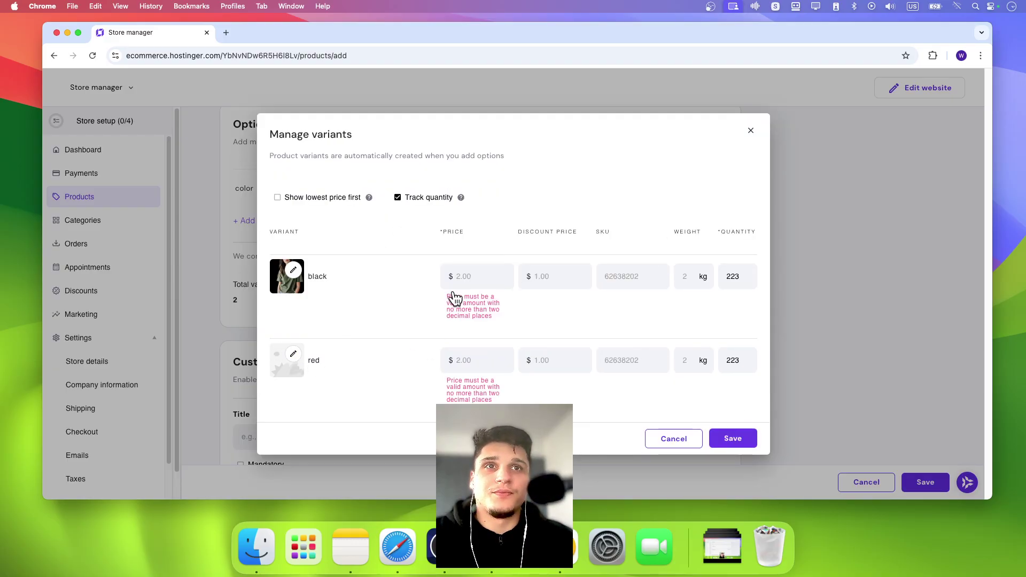
left_click(751, 131)
Try to save the product with the custom field left empty, and leave its form discarding the unsaved changes.
scroll(493, 337, "down", 4)
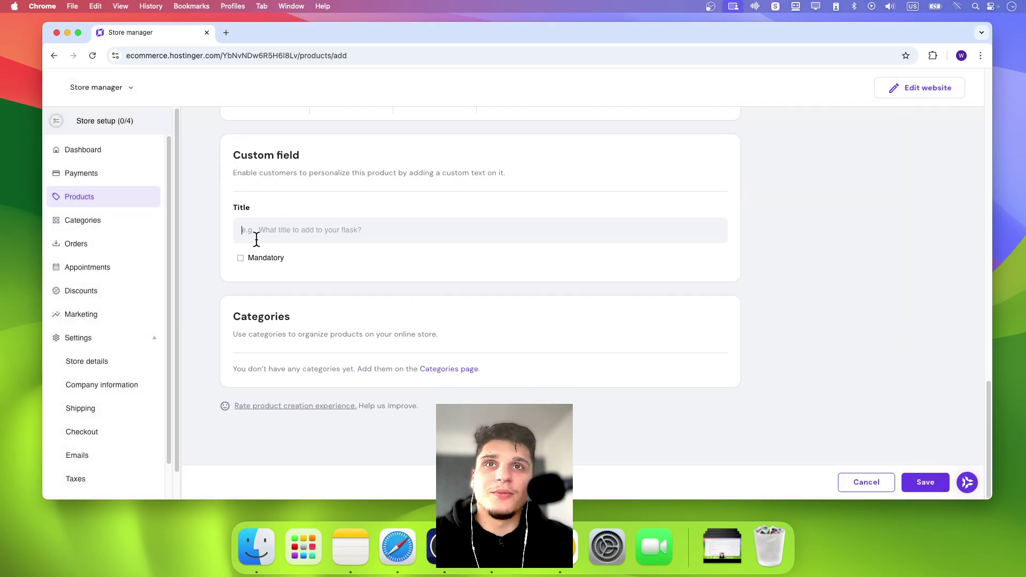
left_click(431, 369)
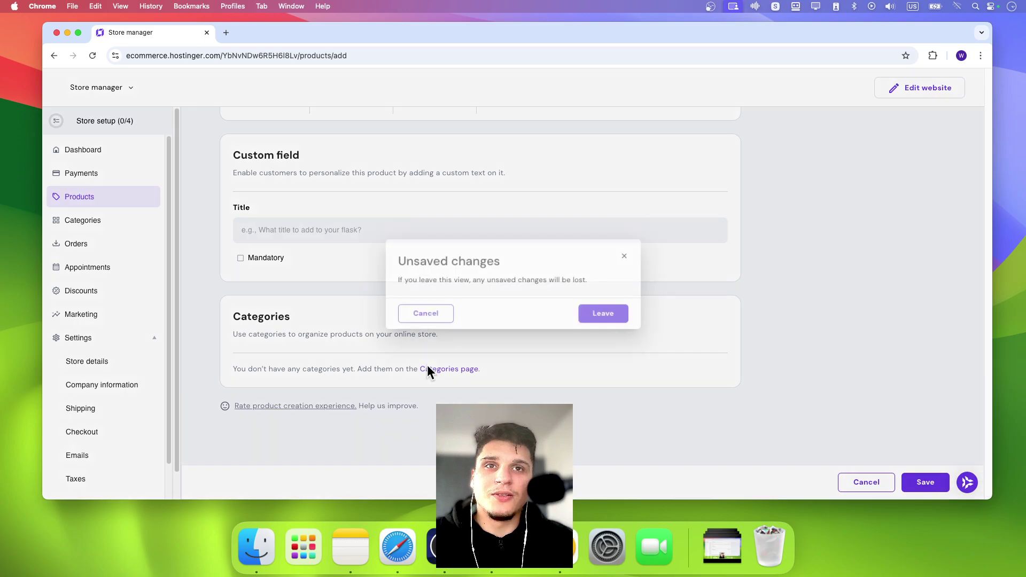
left_click(416, 318)
left_click(925, 482)
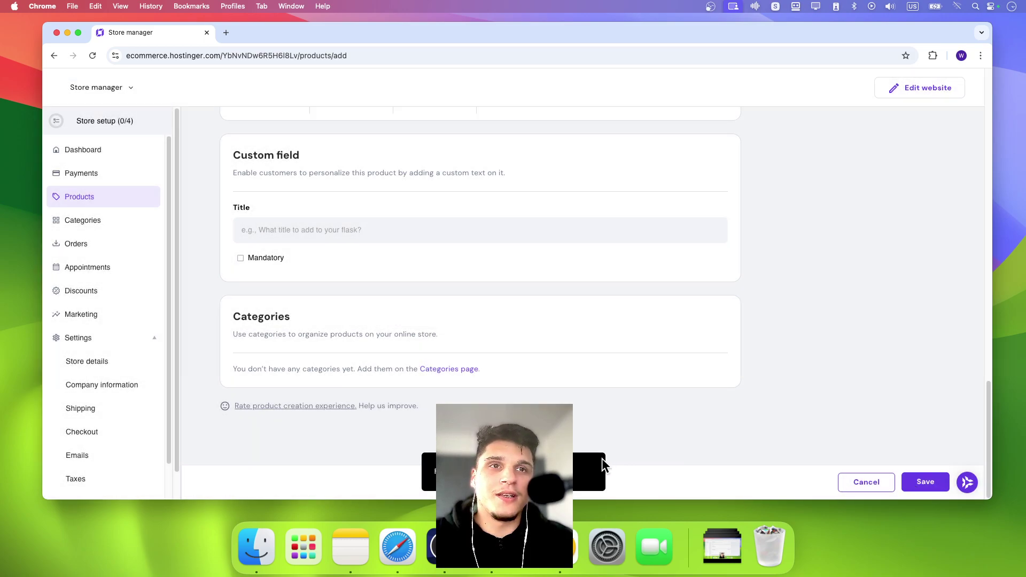
left_click(843, 483)
left_click(610, 317)
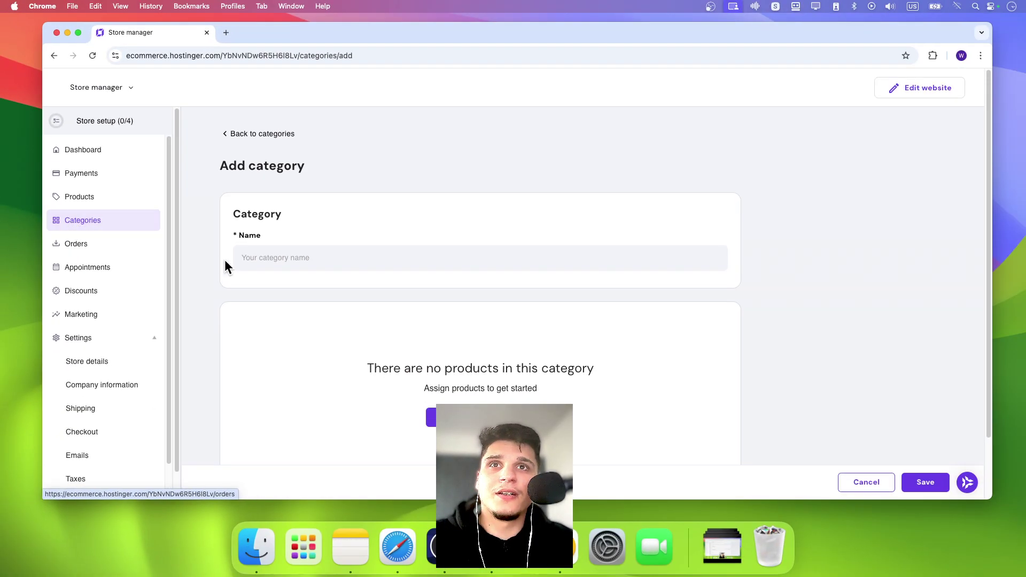
Try to add a category called "name" with Face Serum and Hand Soap assigned, and leave it unsaved for the products list.
left_click(268, 251)
type("name")
left_click(481, 417)
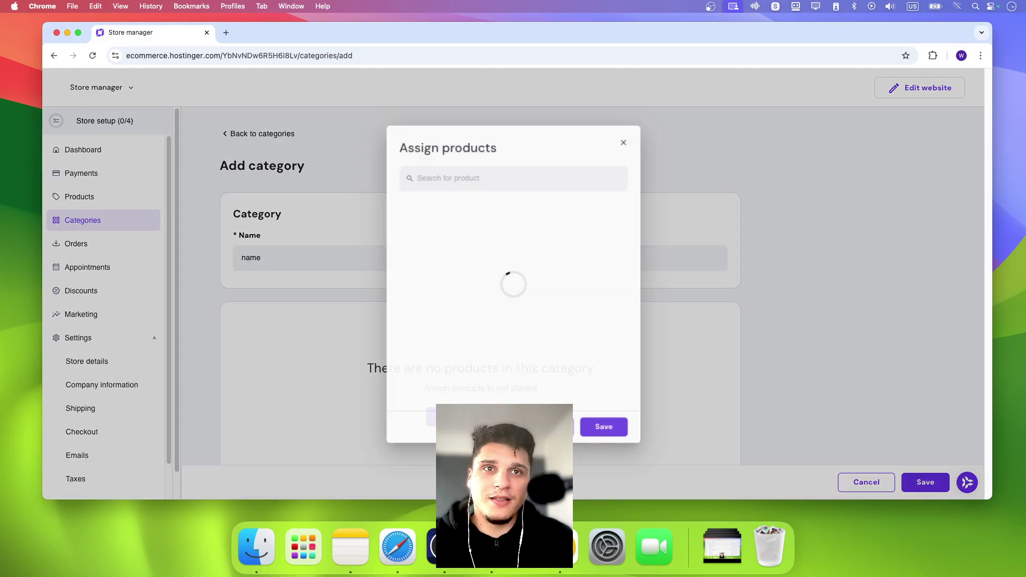
left_click(449, 250)
left_click(450, 304)
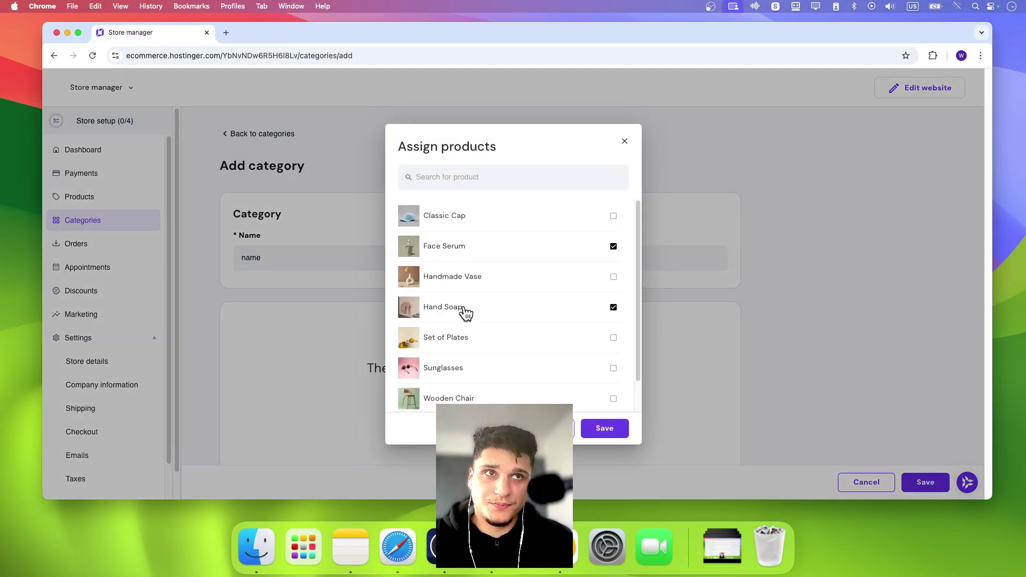
left_click(610, 428)
scroll(540, 376, "down", 1)
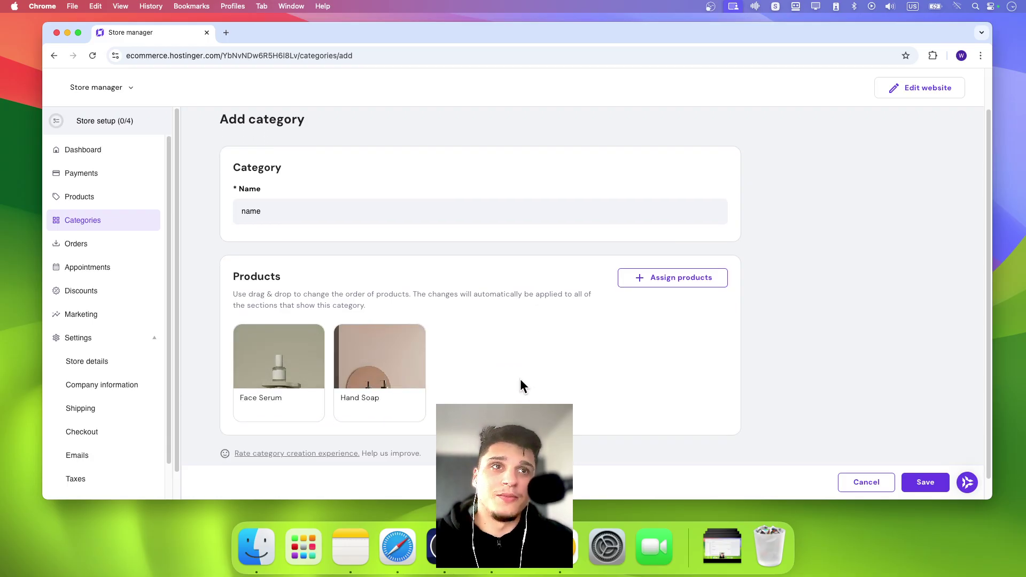
left_click(99, 199)
left_click(605, 315)
Look through the store's product list.
scroll(422, 316, "down", 6)
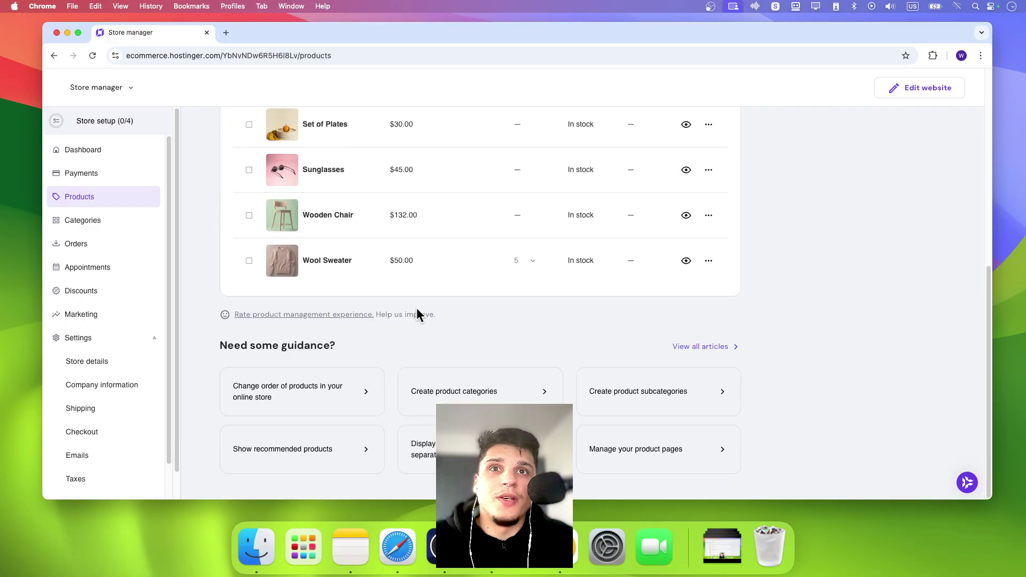
scroll(399, 315, "up", 1)
scroll(70, 352, "down", 1)
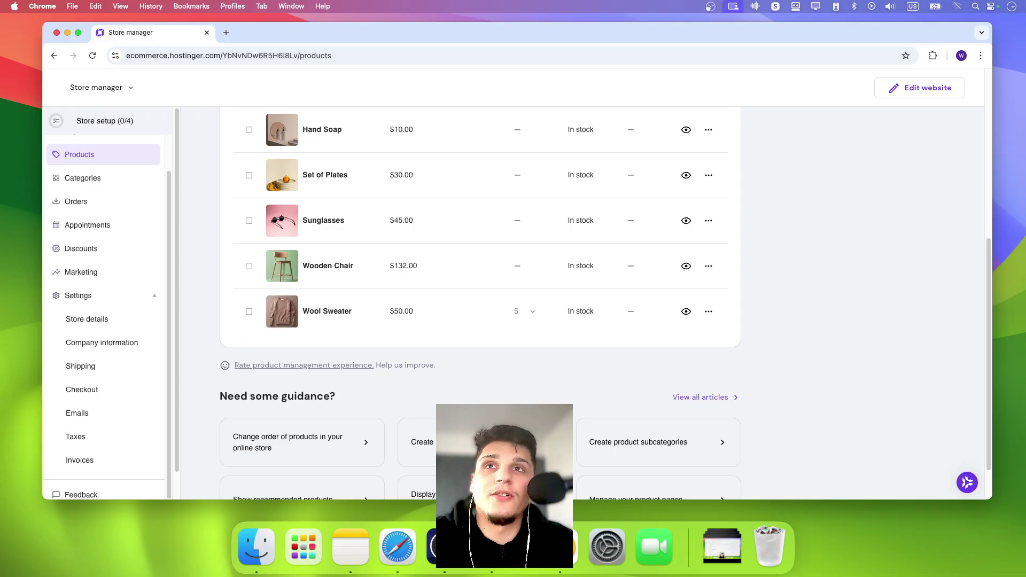
Return to the website editor and look through the home page from header to footer.
left_click(916, 91)
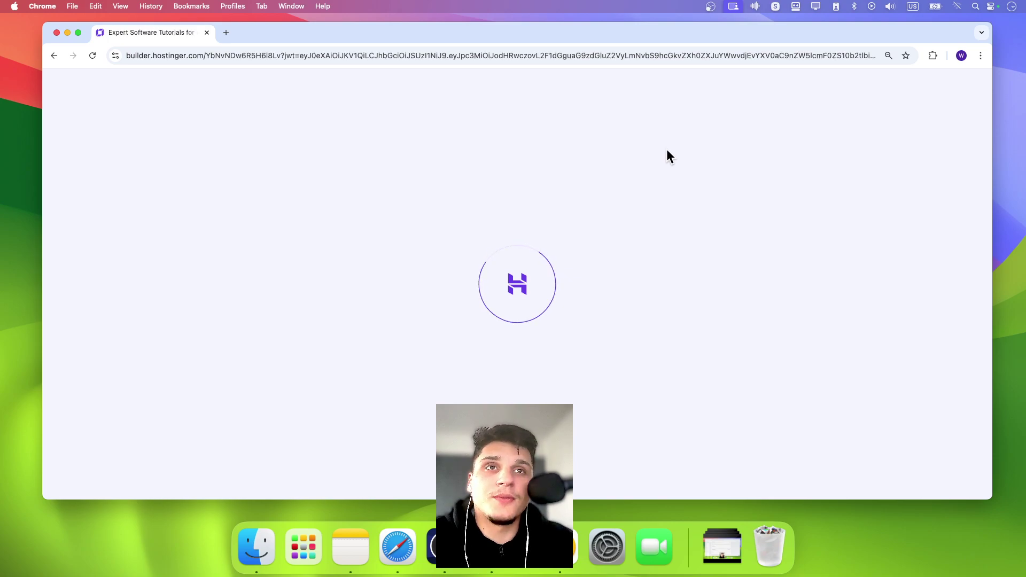
scroll(381, 160, "up", 15)
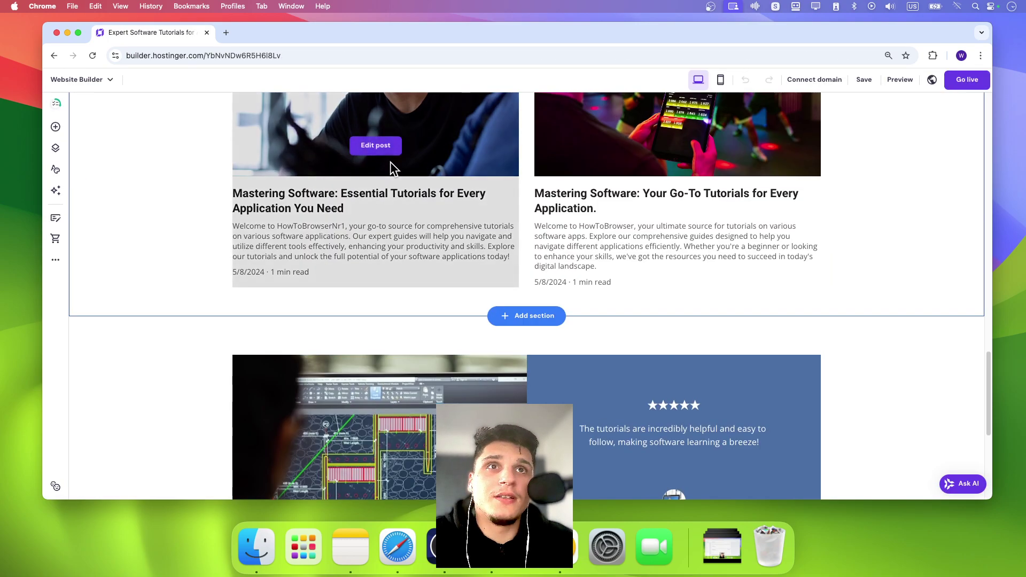
scroll(759, 117, "down", 20)
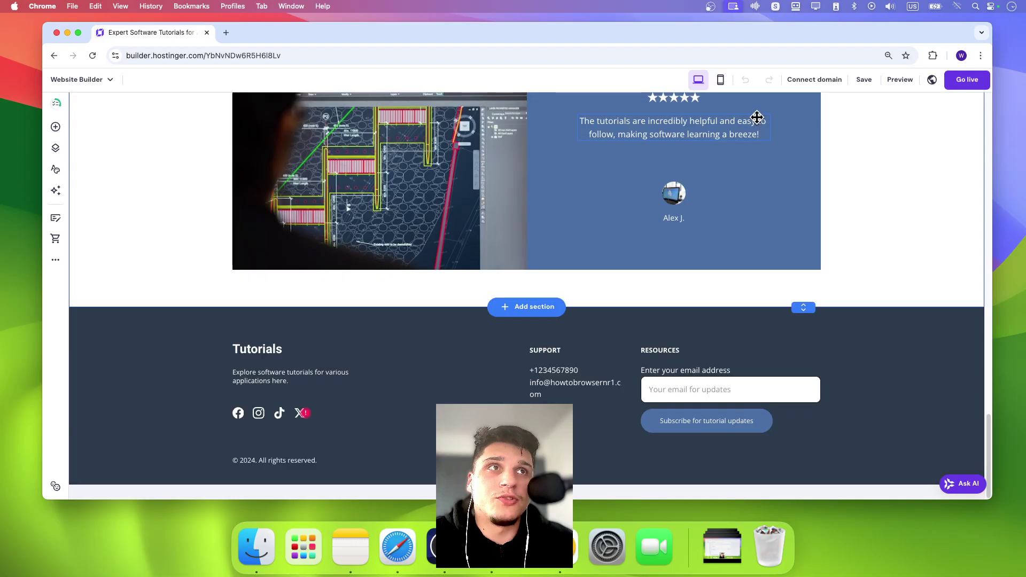
scroll(712, 218, "up", 20)
scroll(711, 217, "down", 1)
scroll(712, 219, "up", 10)
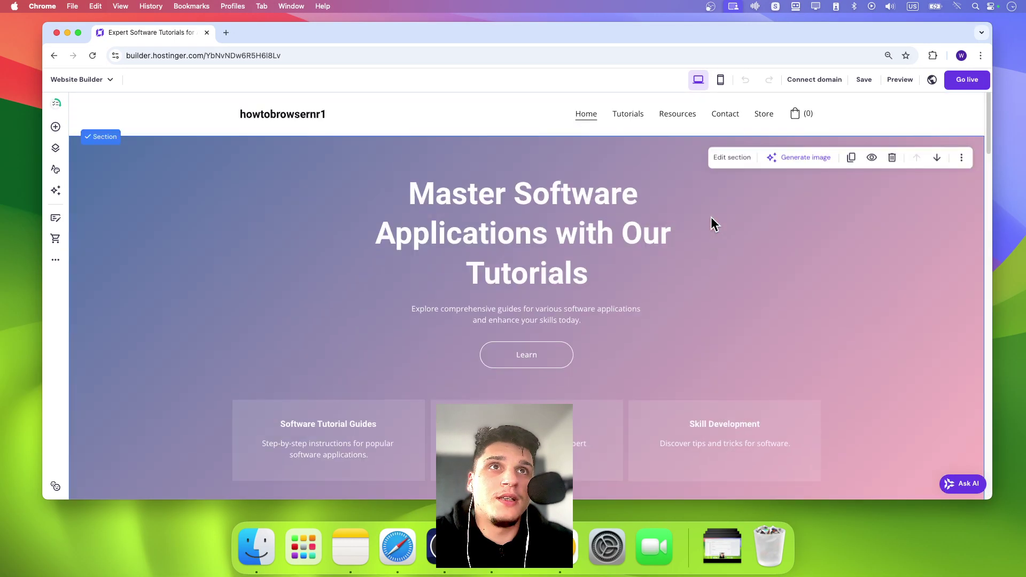
scroll(749, 152, "down", 20)
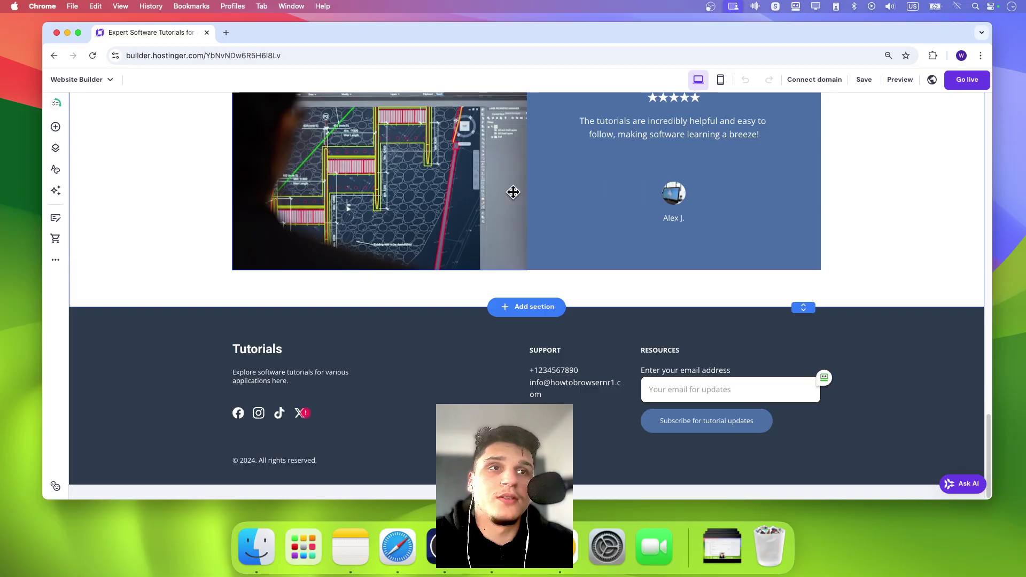
Open the Store page and turn off showing categories as filters in its product list section.
left_click(54, 147)
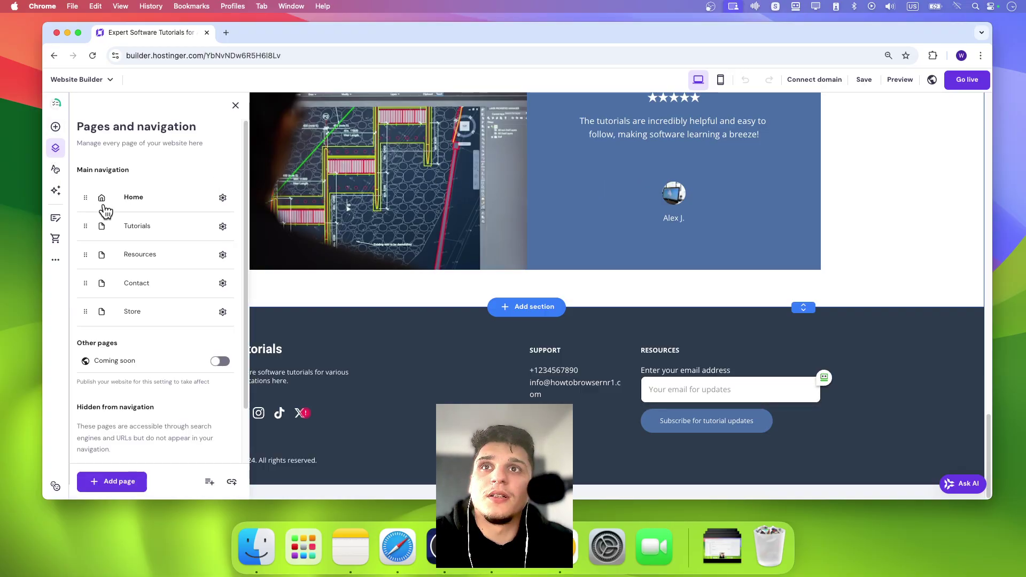
left_click(133, 313)
scroll(718, 172, "up", 8)
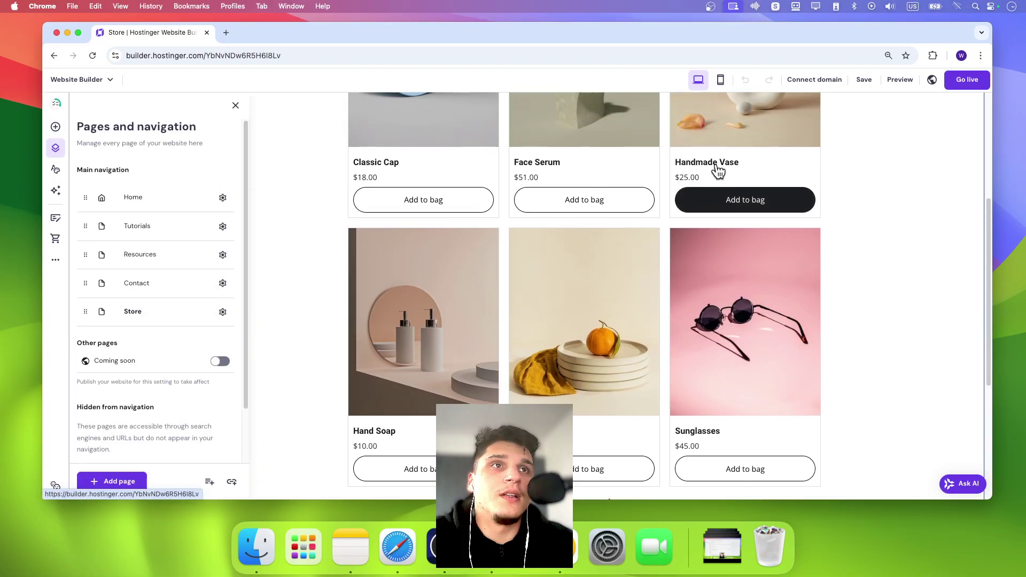
left_click(695, 252)
scroll(474, 211, "down", 8)
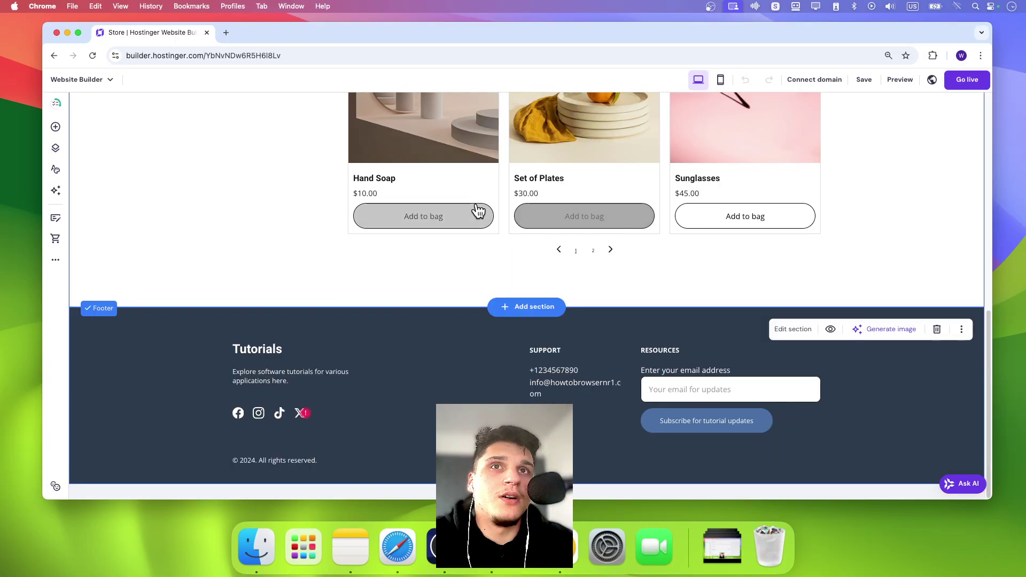
scroll(520, 211, "up", 6)
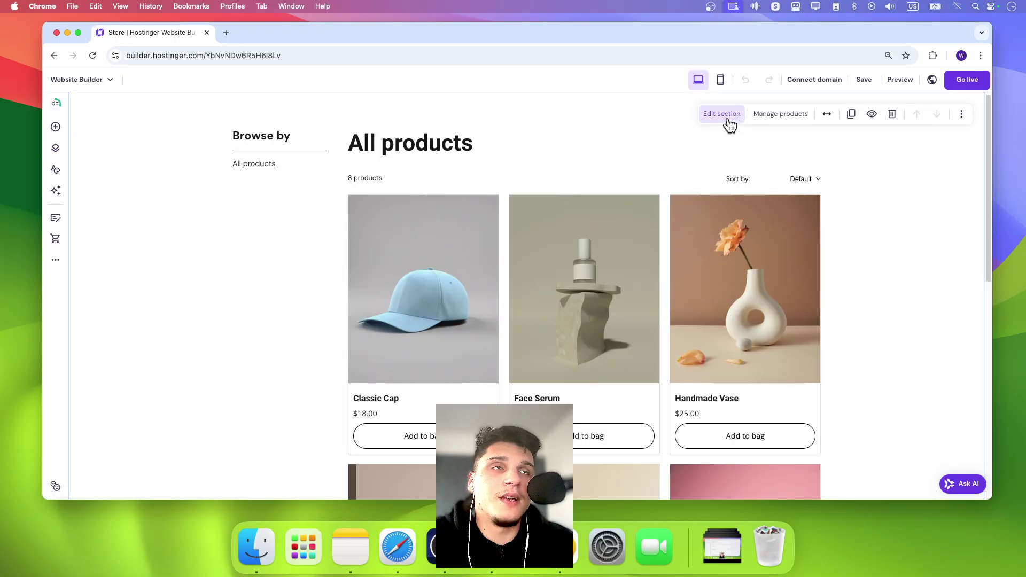
left_click(722, 114)
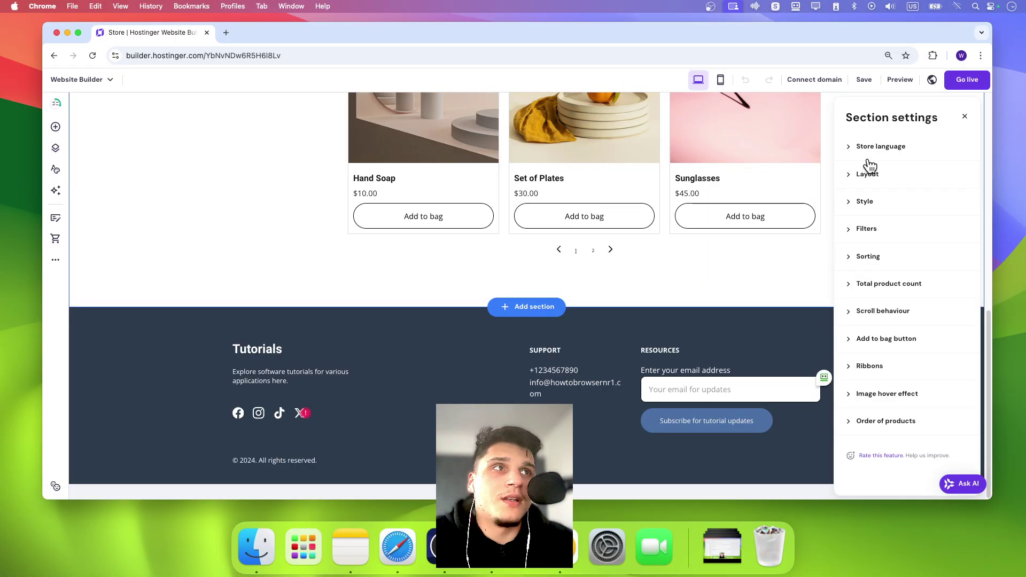
left_click(865, 239)
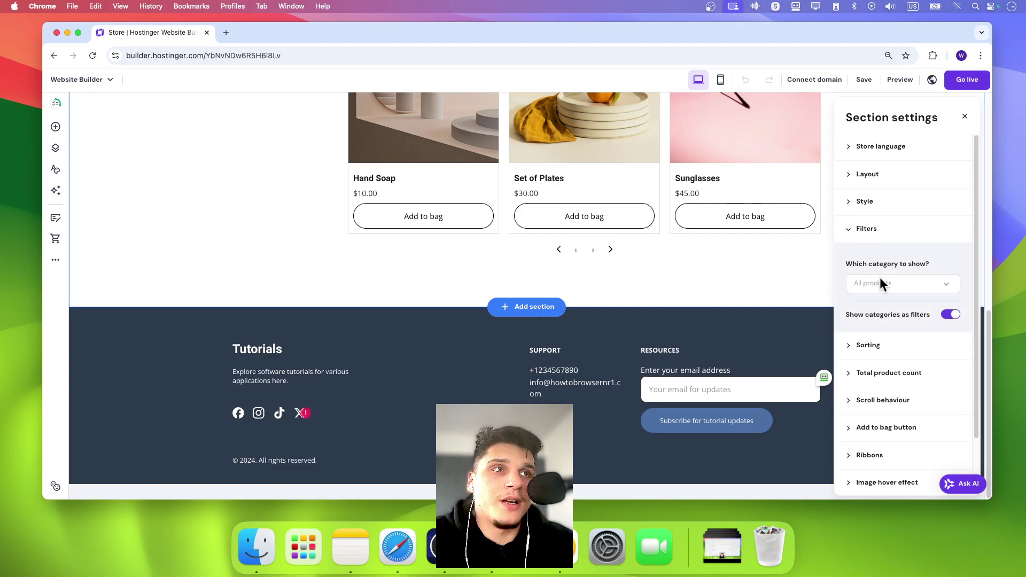
left_click(946, 316)
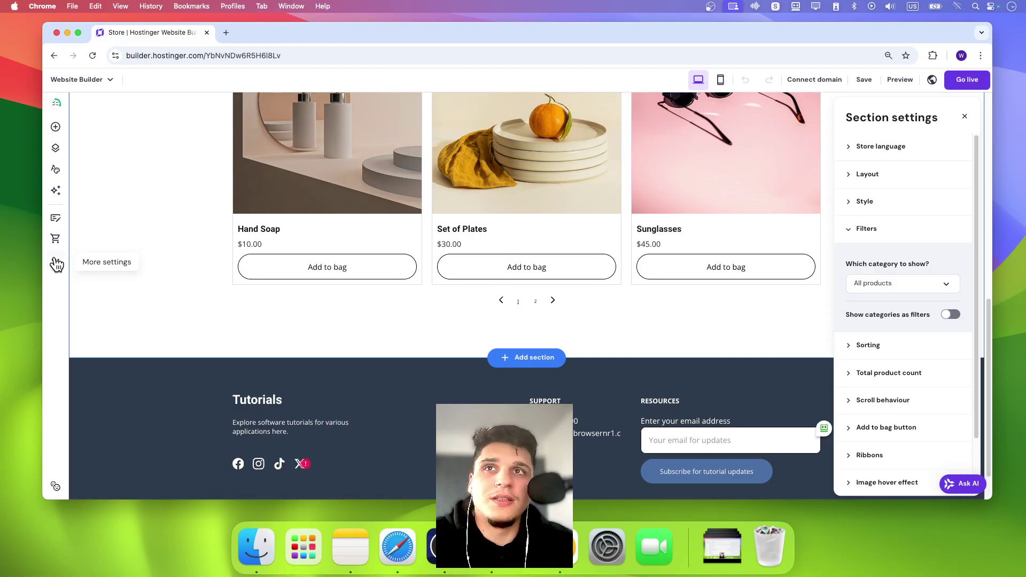
Open the store manager, check the available actions of the All products category and view the payment providers.
left_click(55, 239)
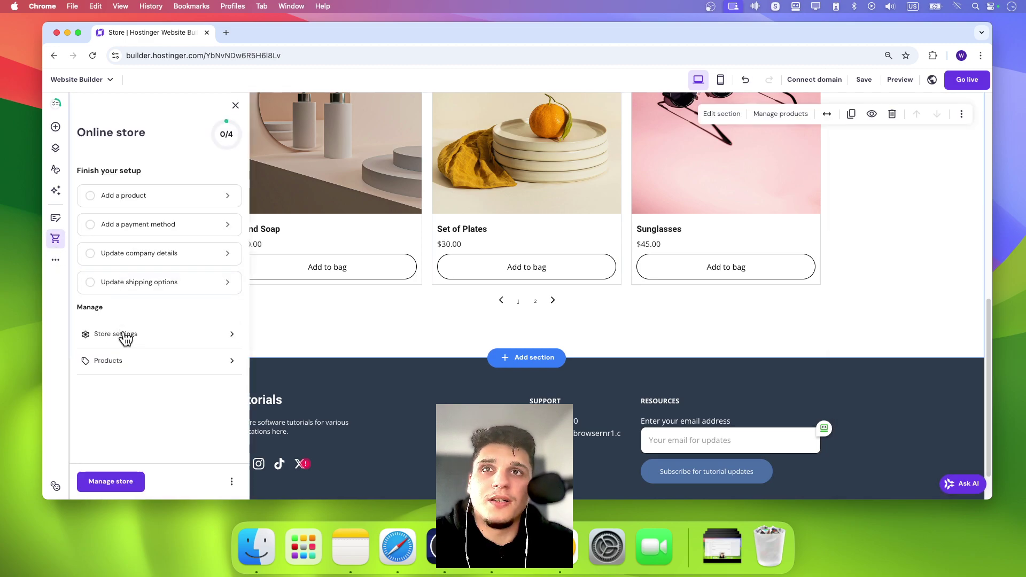
left_click(118, 480)
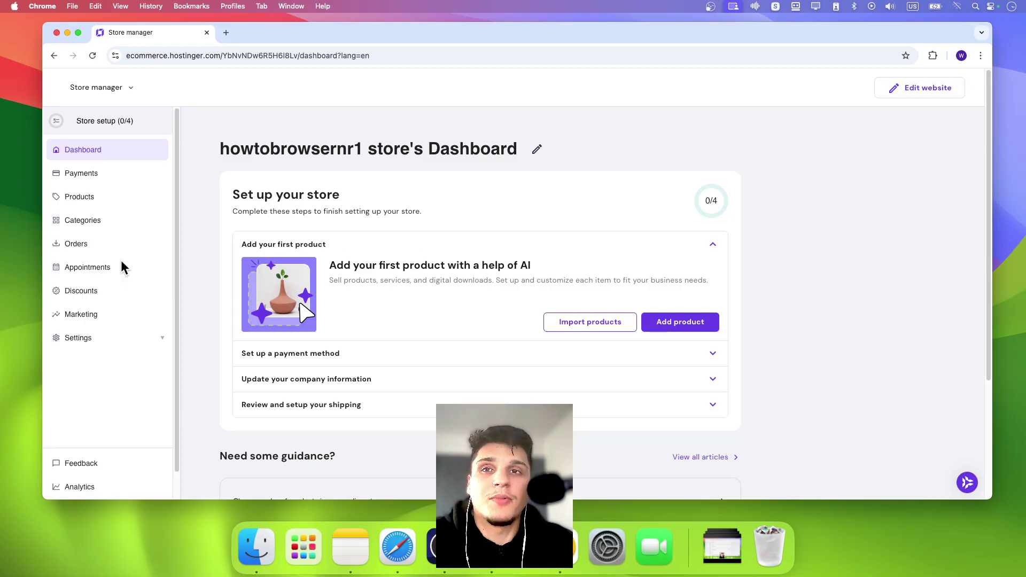
left_click(119, 222)
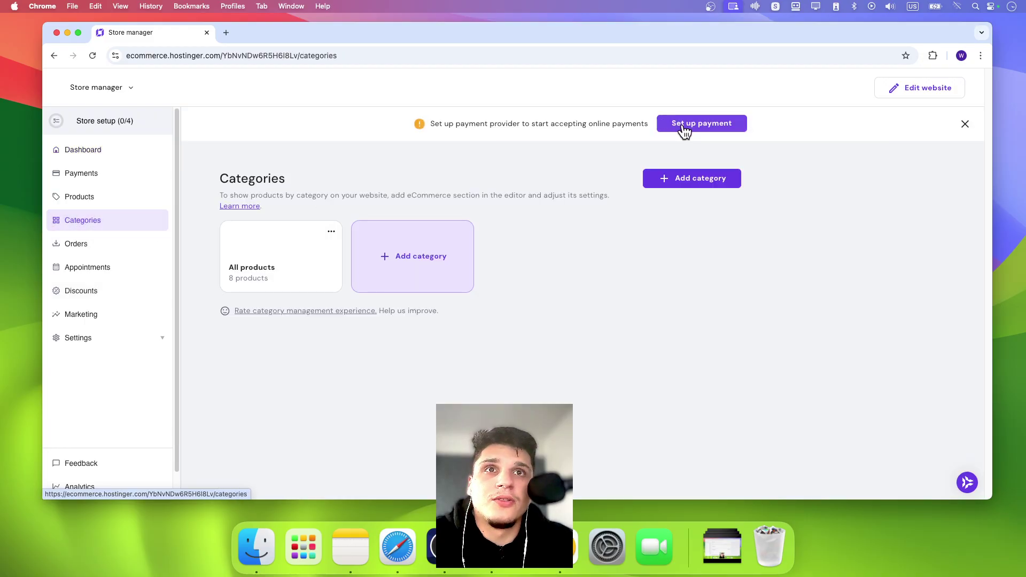
left_click(333, 233)
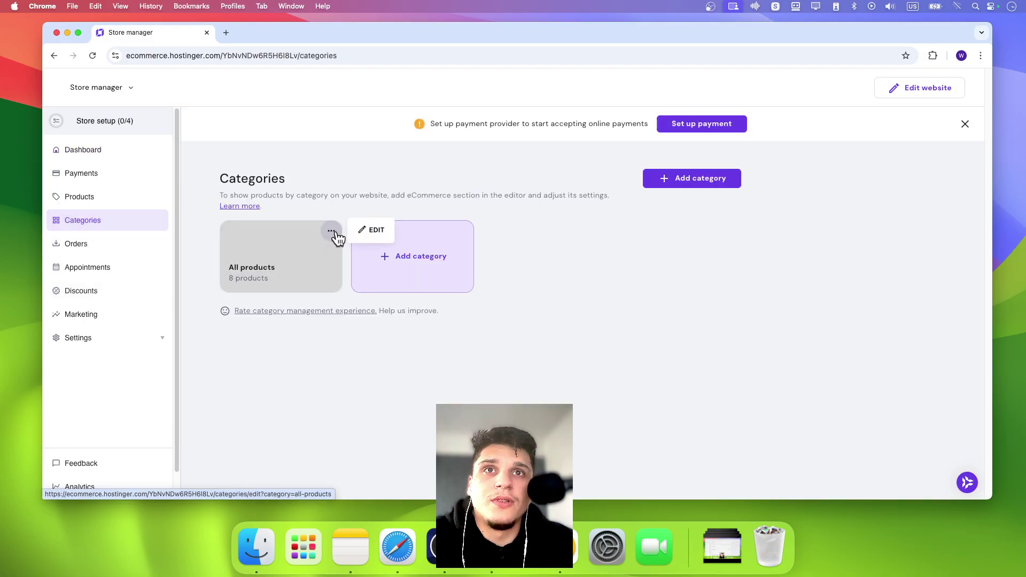
left_click(663, 125)
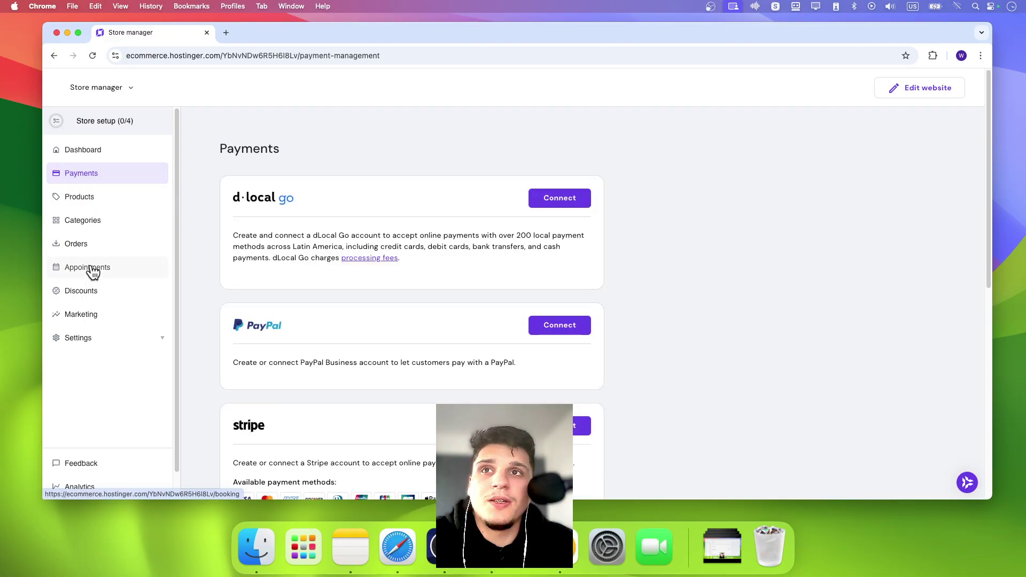
Add and save a category named test category containing Hand Soap and Set of Plates, and dismiss the payment setup notice.
left_click(83, 221)
left_click(695, 178)
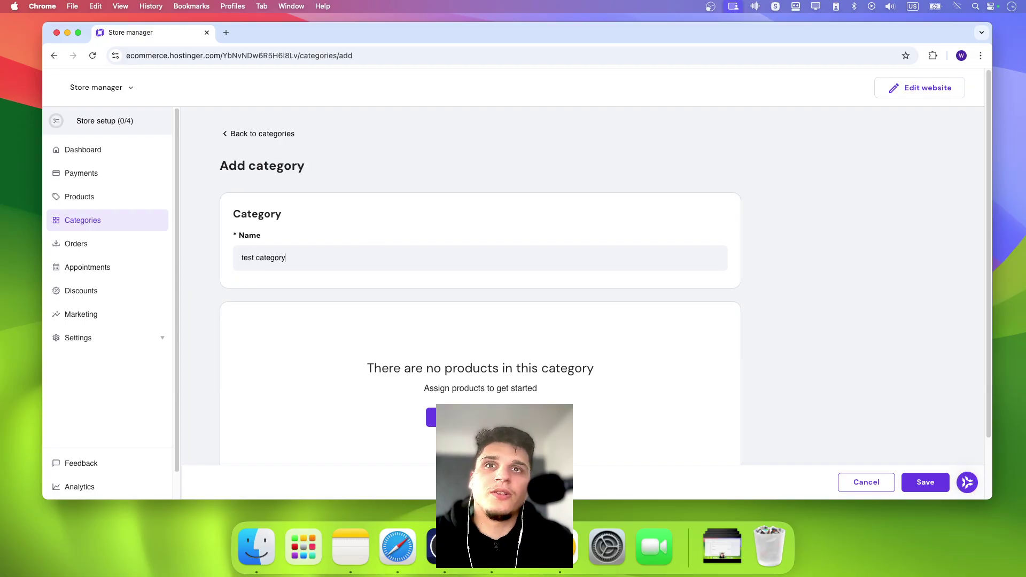
left_click(480, 417)
left_click(456, 306)
left_click(458, 338)
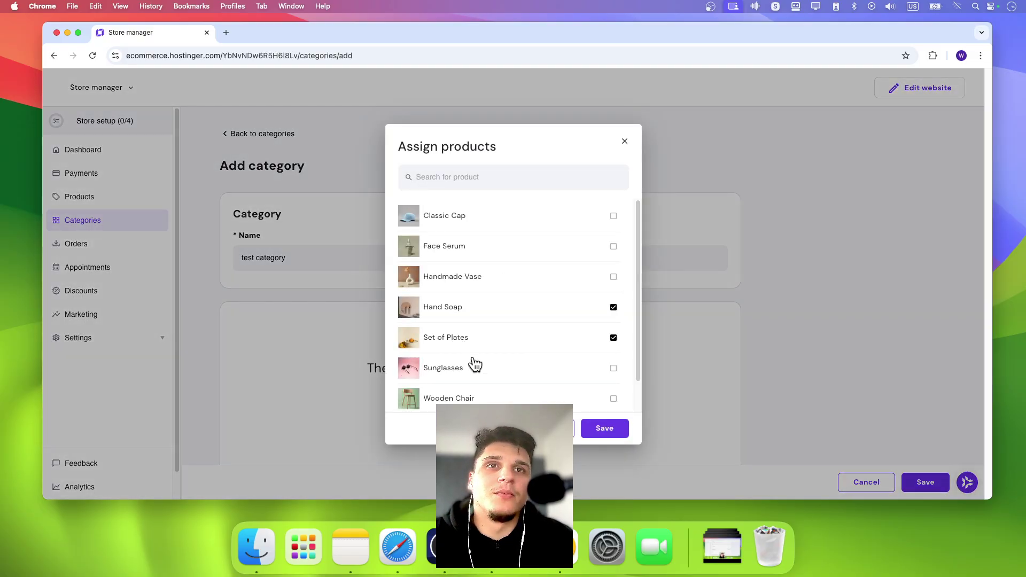
left_click(600, 426)
left_click(926, 482)
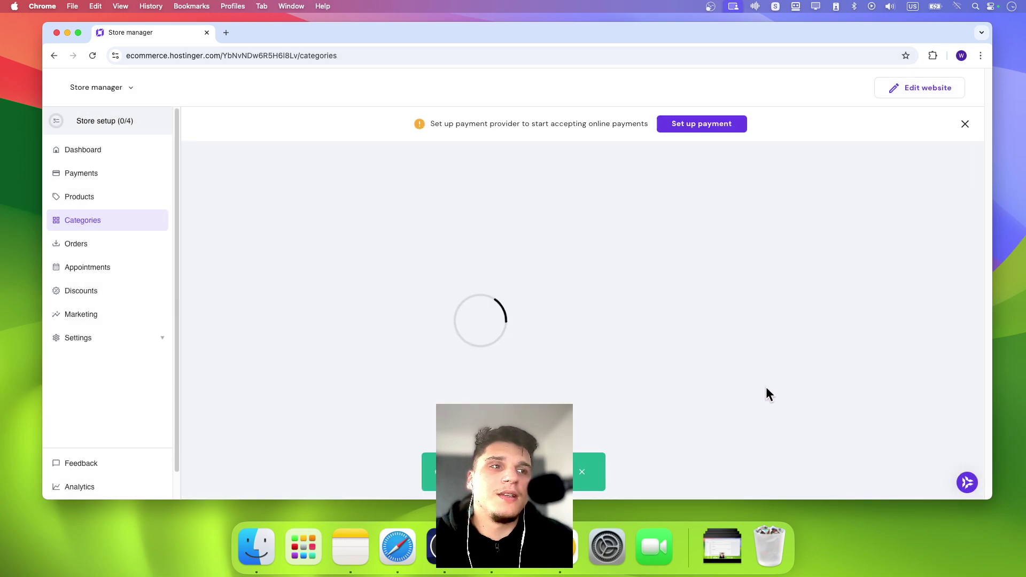
left_click(967, 125)
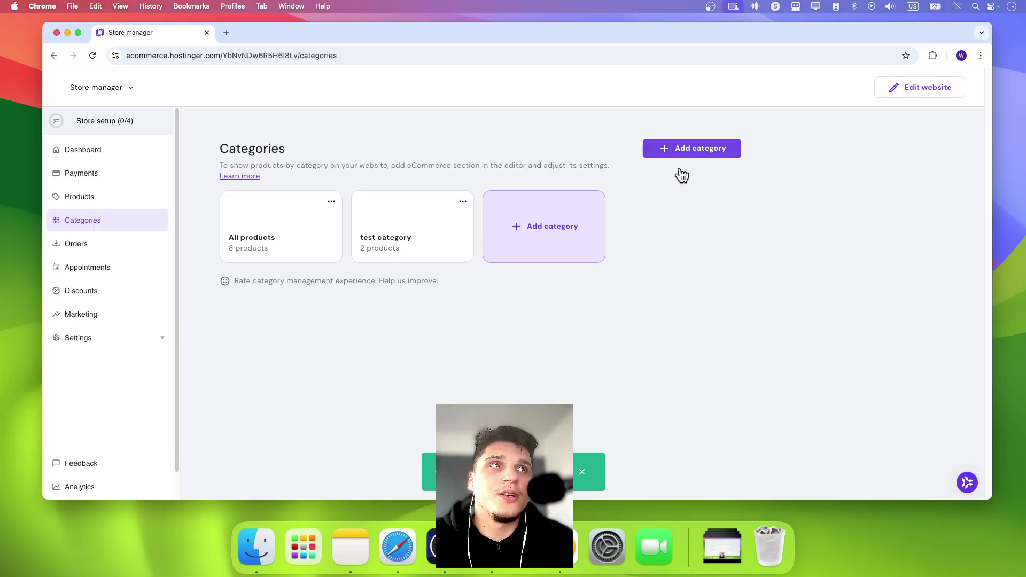
Go back to the website editor and look through the products displayed on the Store page.
left_click(401, 236)
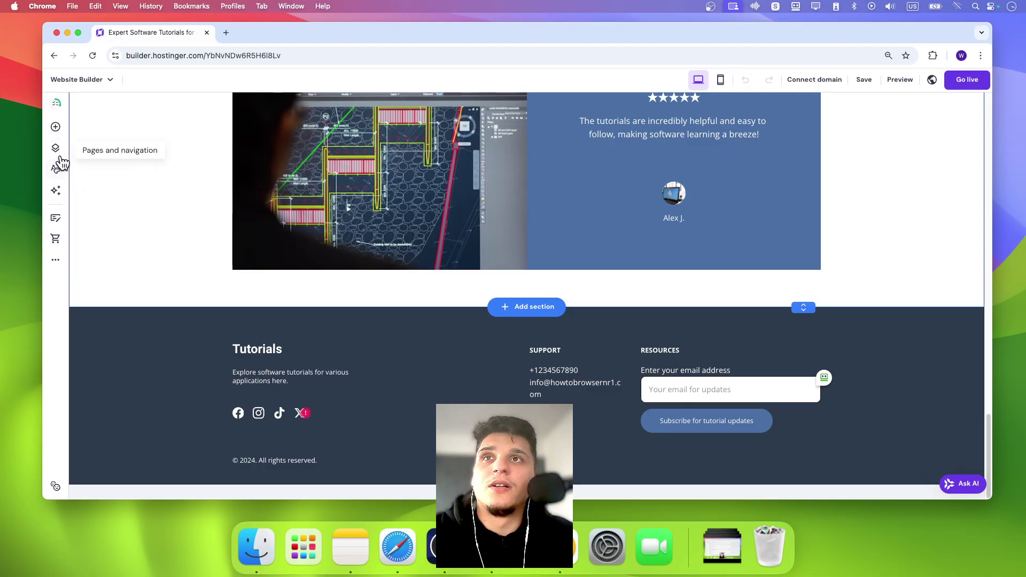
left_click(56, 148)
left_click(132, 312)
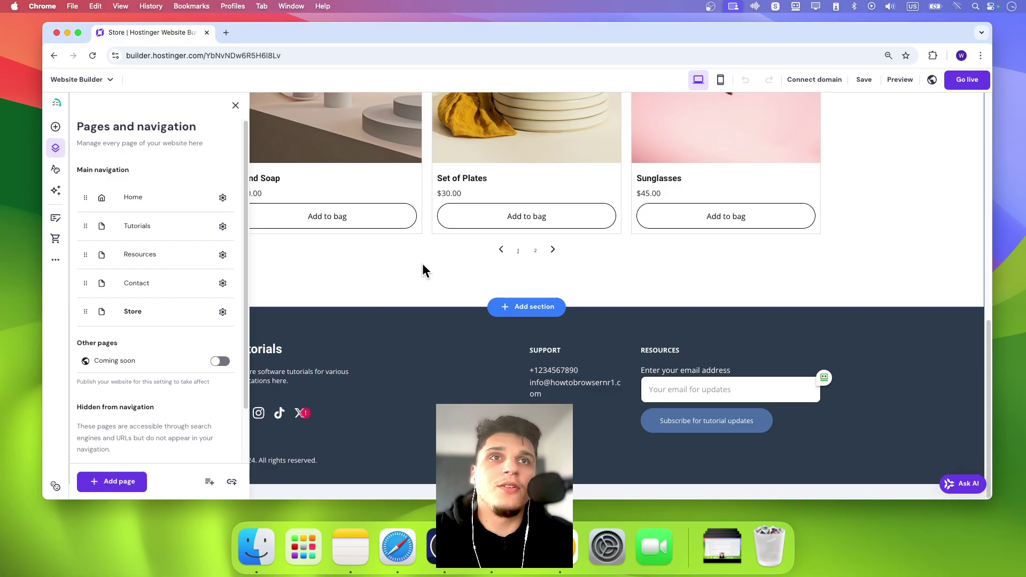
scroll(453, 295, "up", 5)
scroll(582, 295, "up", 5)
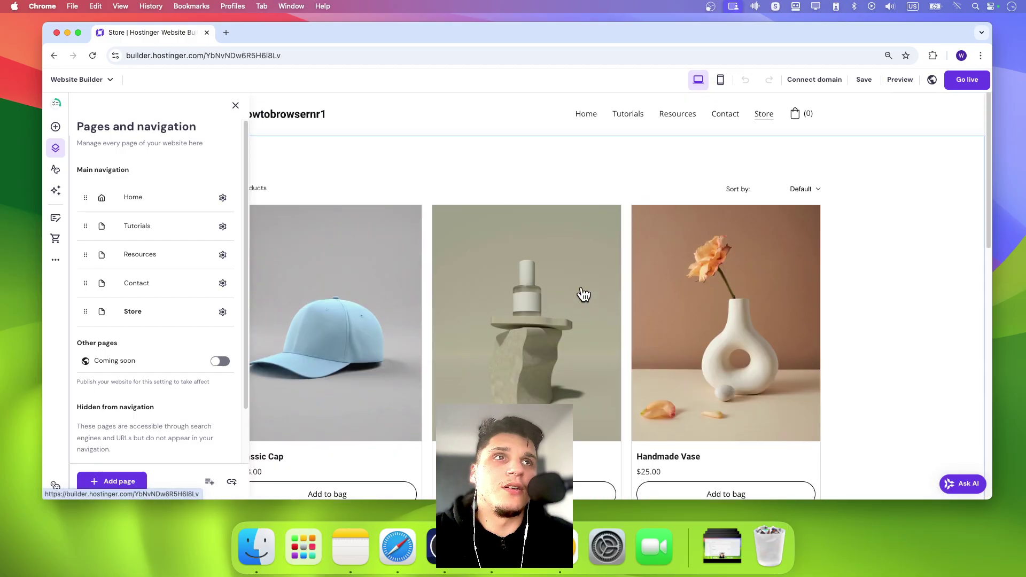
left_click(739, 195)
scroll(733, 183, "down", 10)
scroll(729, 167, "up", 10)
scroll(728, 190, "down", 10)
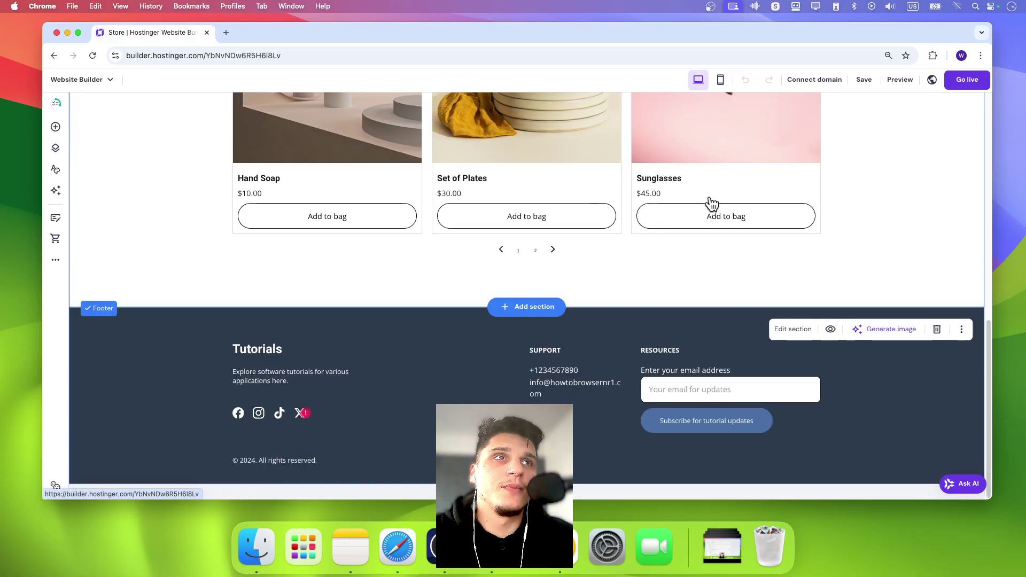
scroll(696, 167, "up", 10)
scroll(711, 165, "down", 10)
scroll(677, 242, "up", 10)
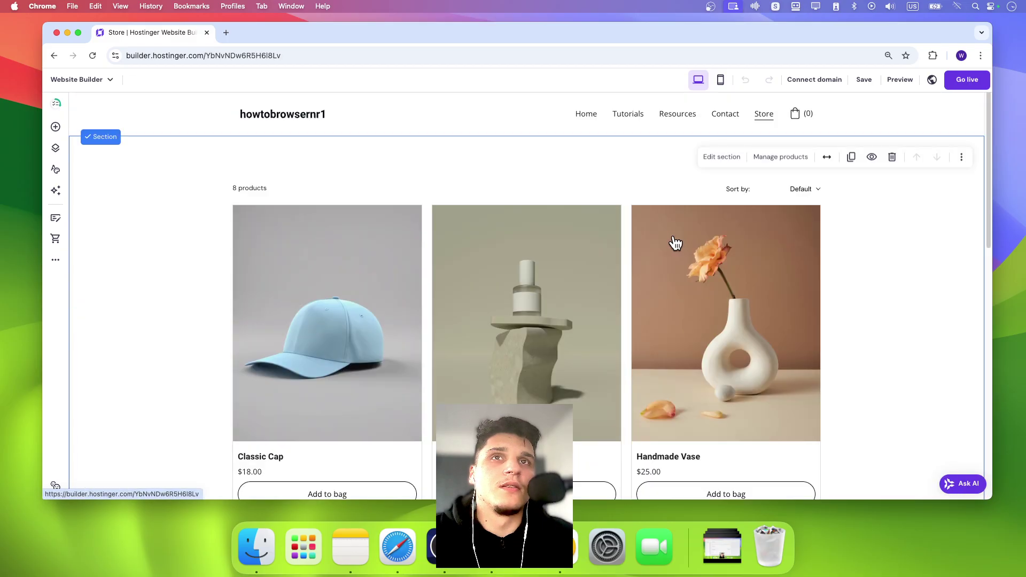
Scroll through the Store page's products and reopen the Store page from the website's page list.
scroll(500, 189, "down", 10)
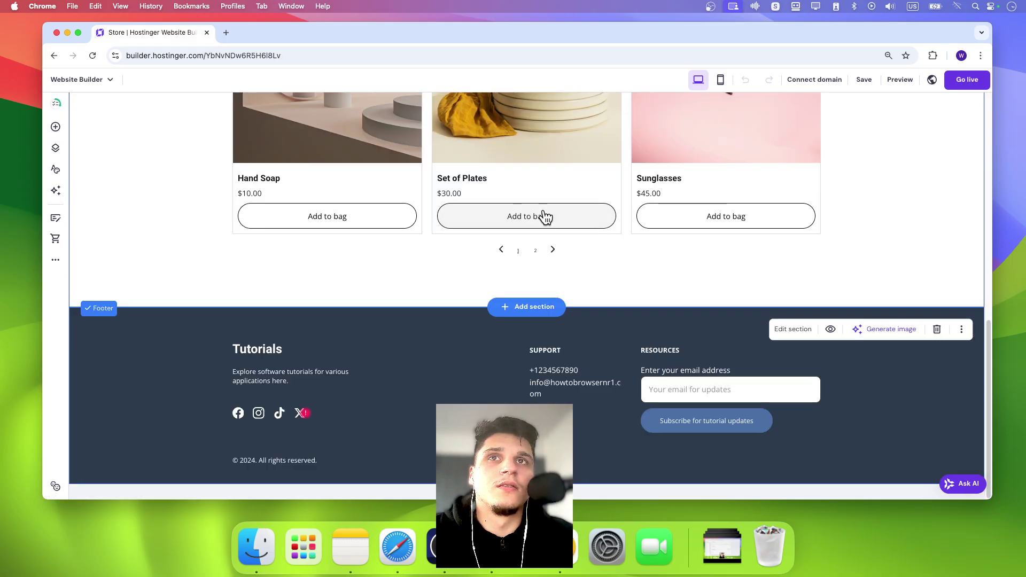
left_click(55, 148)
left_click(131, 283)
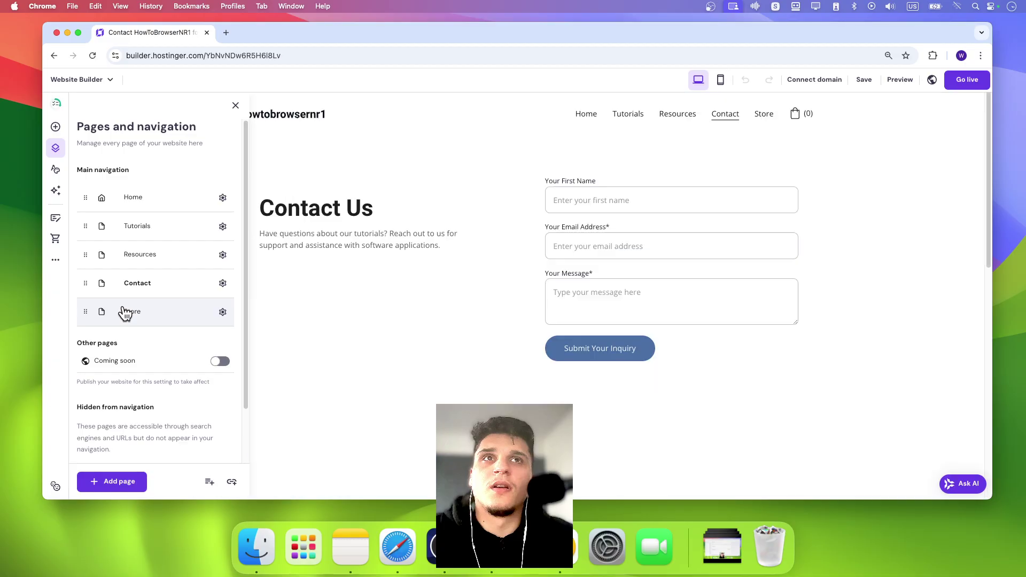
left_click(123, 311)
Examine the full product list on the Store page, from its first row to the footer, and close the store manager.
scroll(529, 230, "up", 10)
left_click(714, 172)
scroll(722, 214, "down", 10)
scroll(723, 176, "up", 10)
scroll(724, 193, "down", 10)
scroll(791, 177, "up", 10)
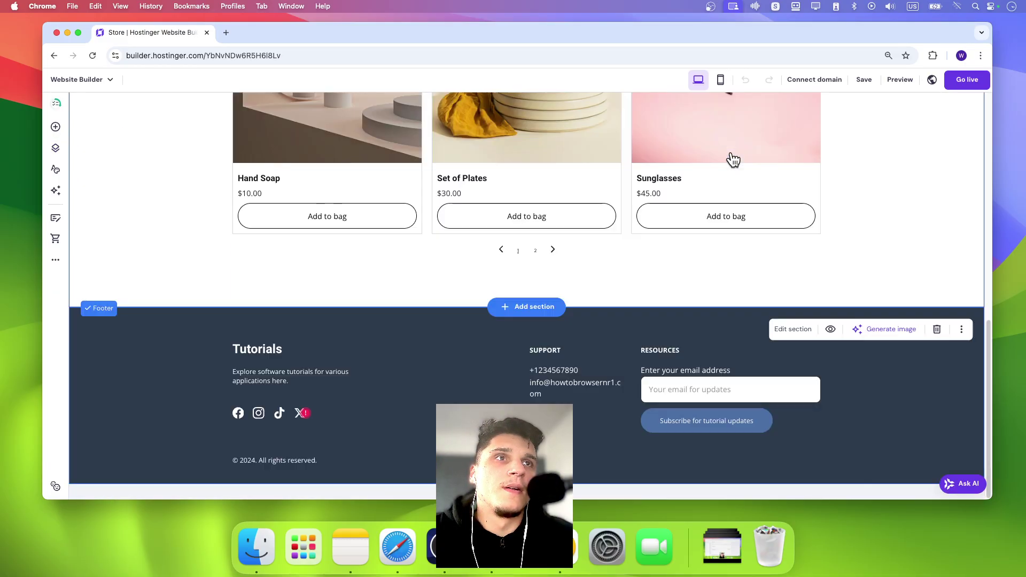
scroll(729, 213, "down", 10)
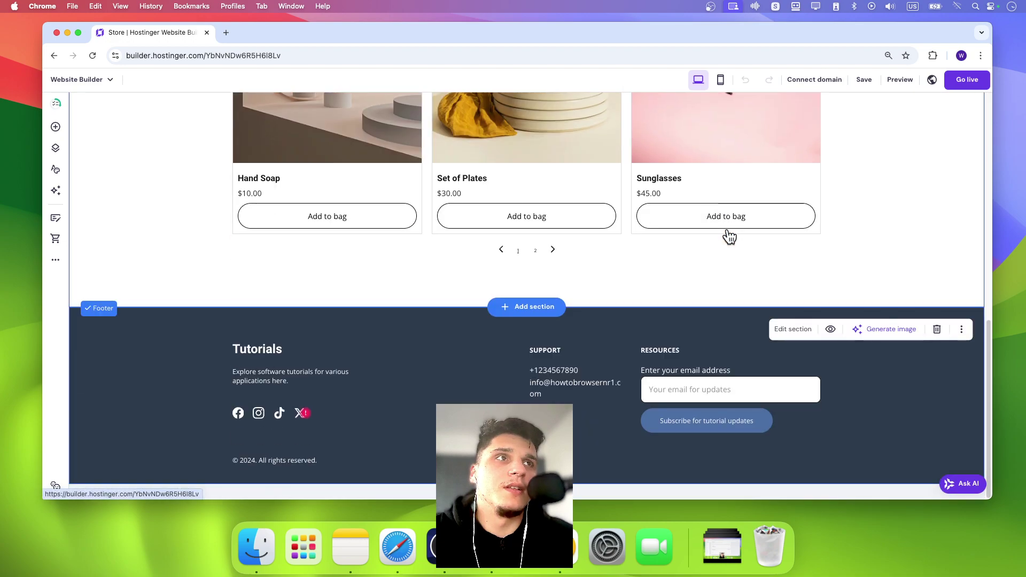
scroll(743, 233, "up", 10)
scroll(952, 165, "down", 10)
scroll(936, 182, "up", 10)
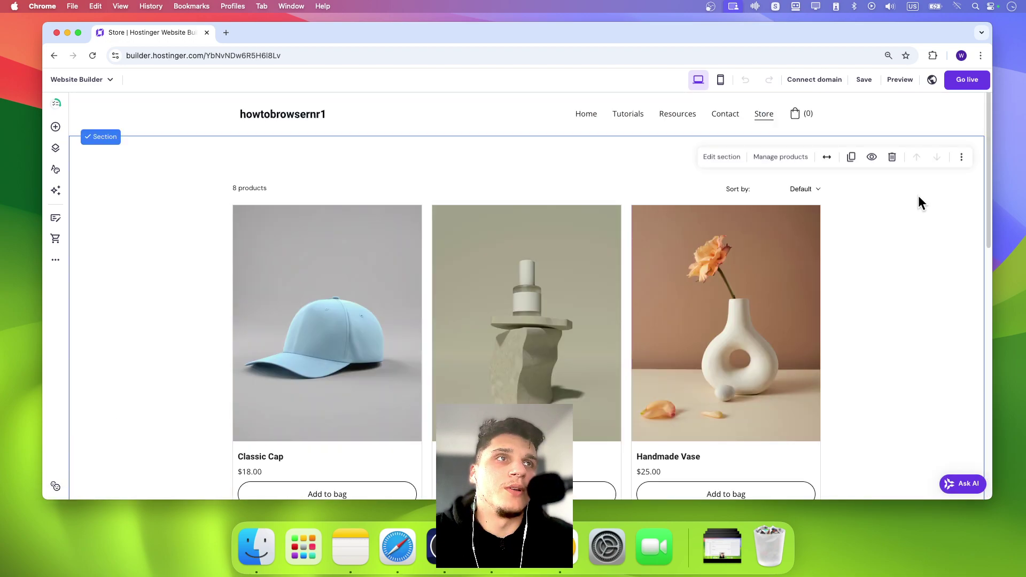
scroll(769, 166, "down", 10)
scroll(748, 182, "up", 10)
left_click(795, 142)
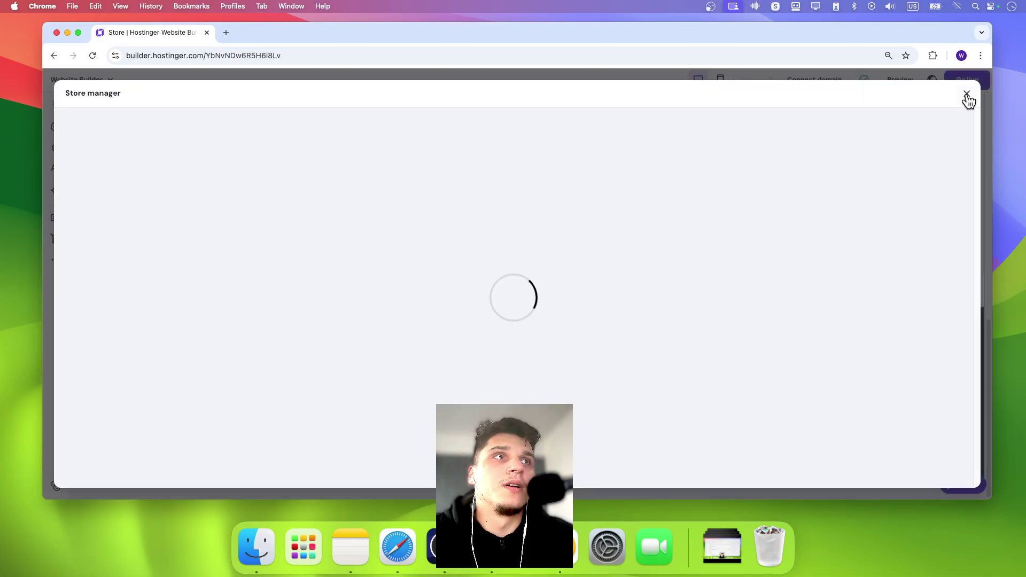
left_click(967, 94)
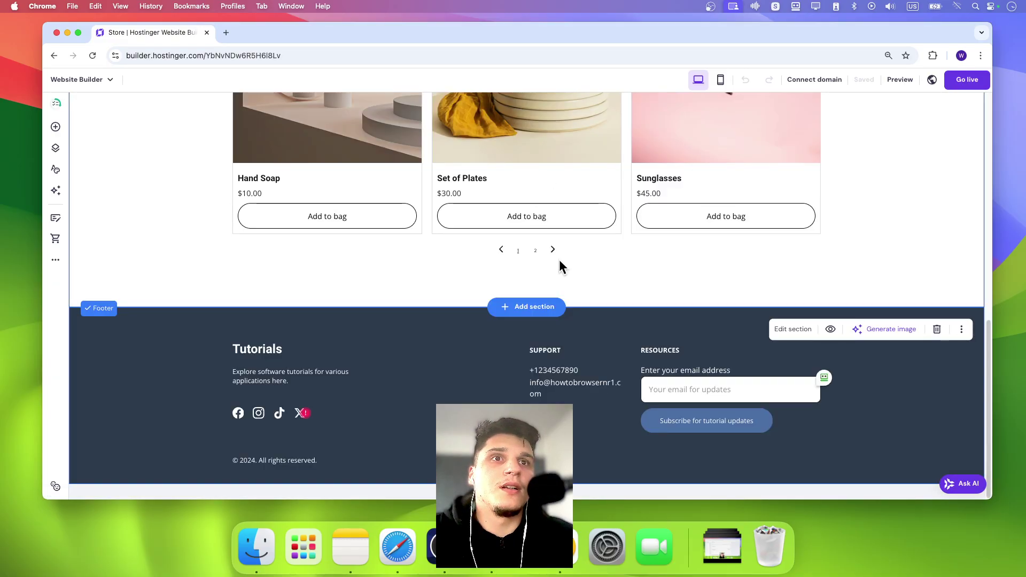
Add an Online store product list section above the footer of the Store page.
left_click(554, 307)
left_click(229, 267)
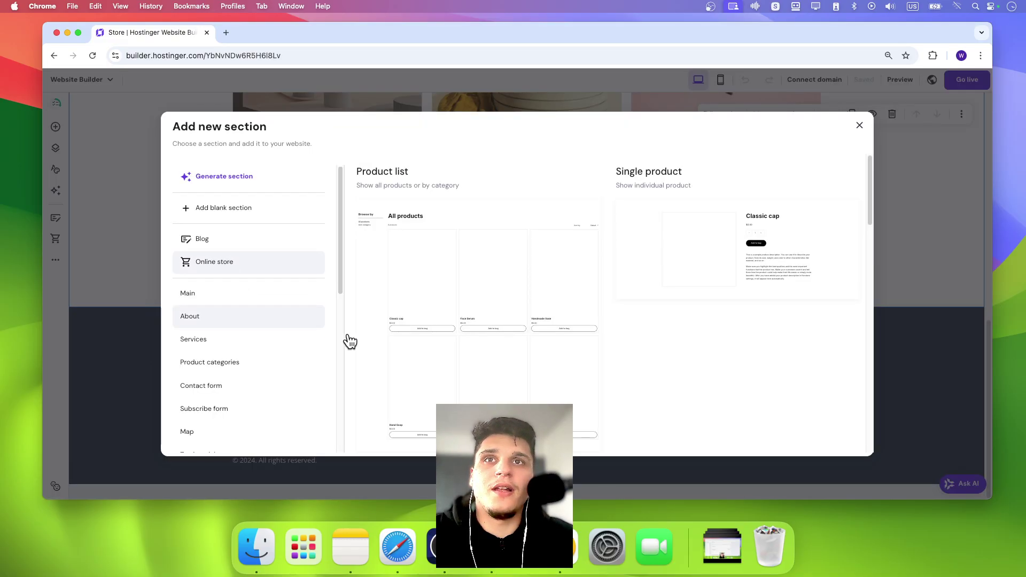
scroll(448, 339, "down", 5)
left_click(420, 397)
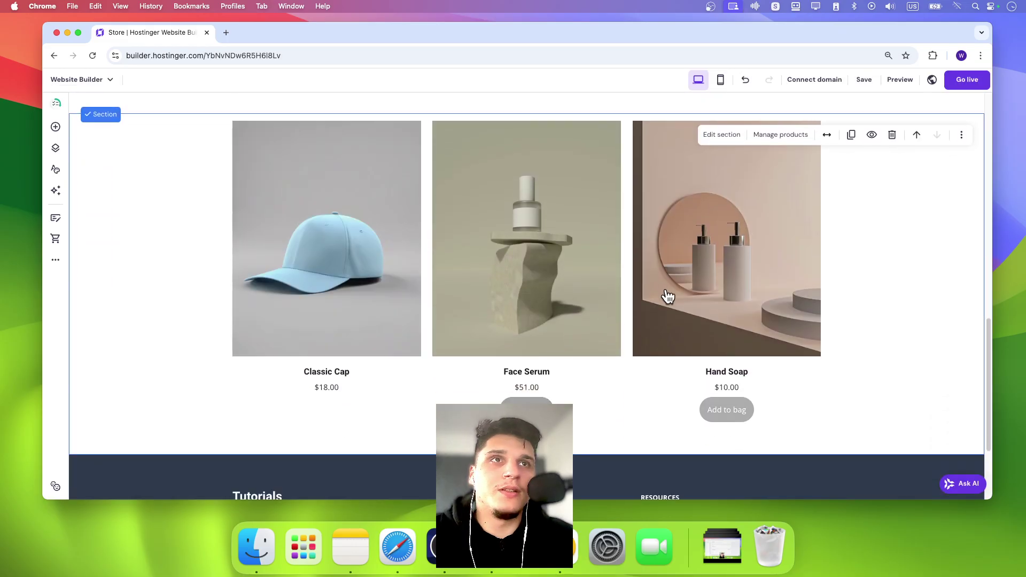
Filter the new product section to show only test category, close its settings and review the displayed products.
left_click(715, 113)
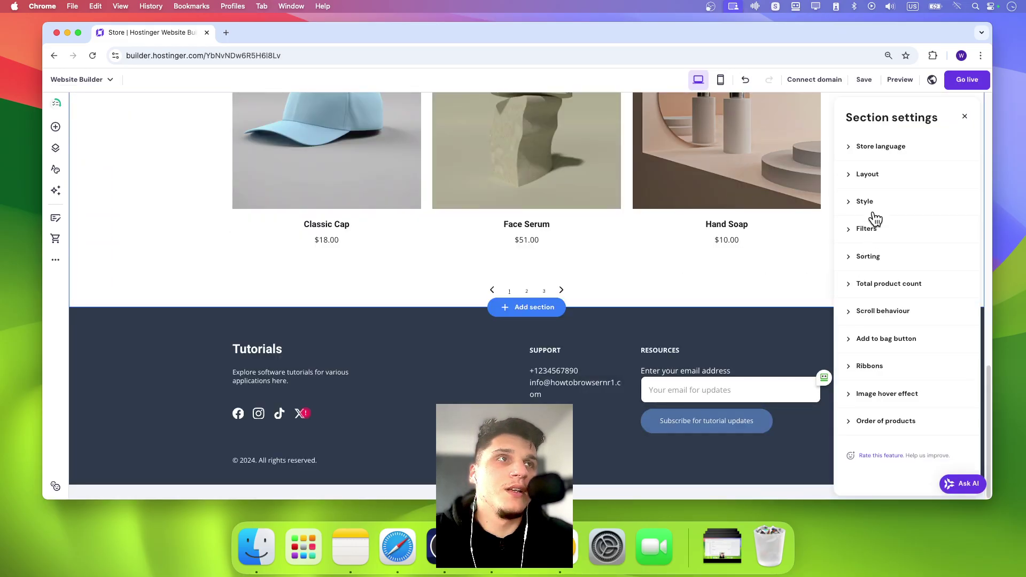
left_click(872, 233)
left_click(917, 282)
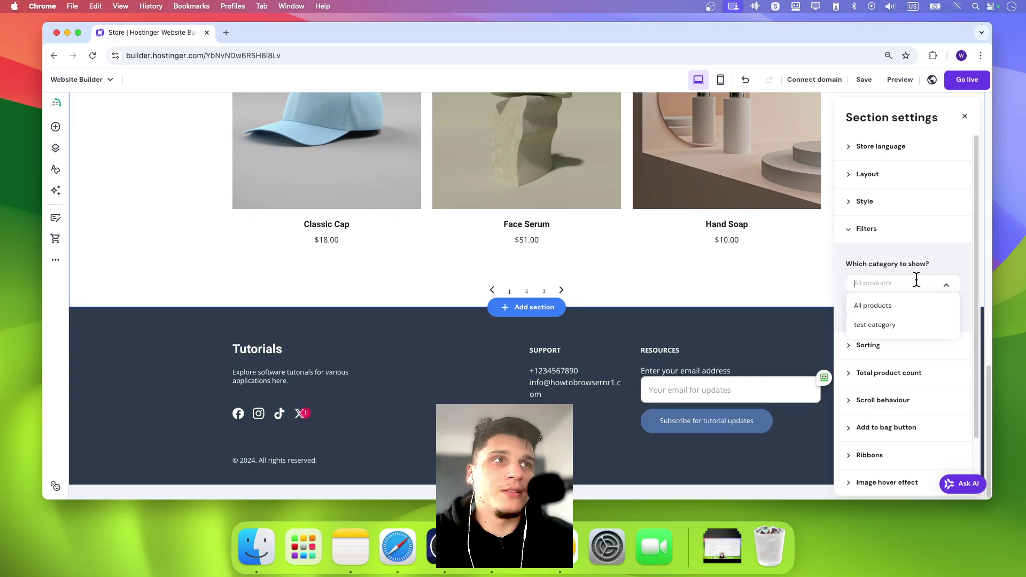
left_click(941, 289)
left_click(940, 301)
left_click(943, 289)
left_click(938, 300)
left_click(945, 290)
left_click(938, 300)
left_click(945, 288)
left_click(945, 292)
left_click(945, 291)
left_click(928, 326)
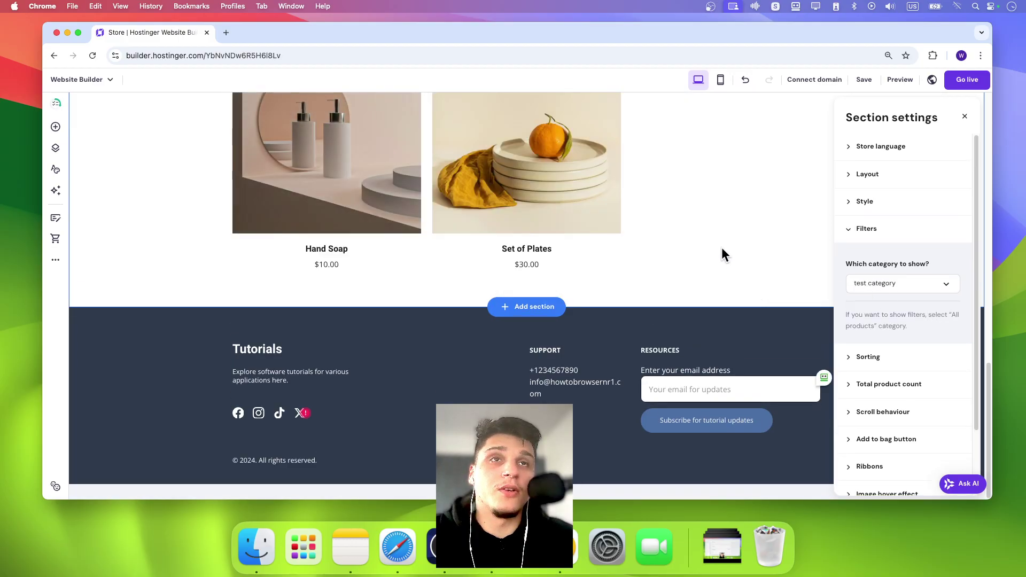
left_click(681, 265)
scroll(673, 267, "up", 4)
scroll(600, 300, "down", 3)
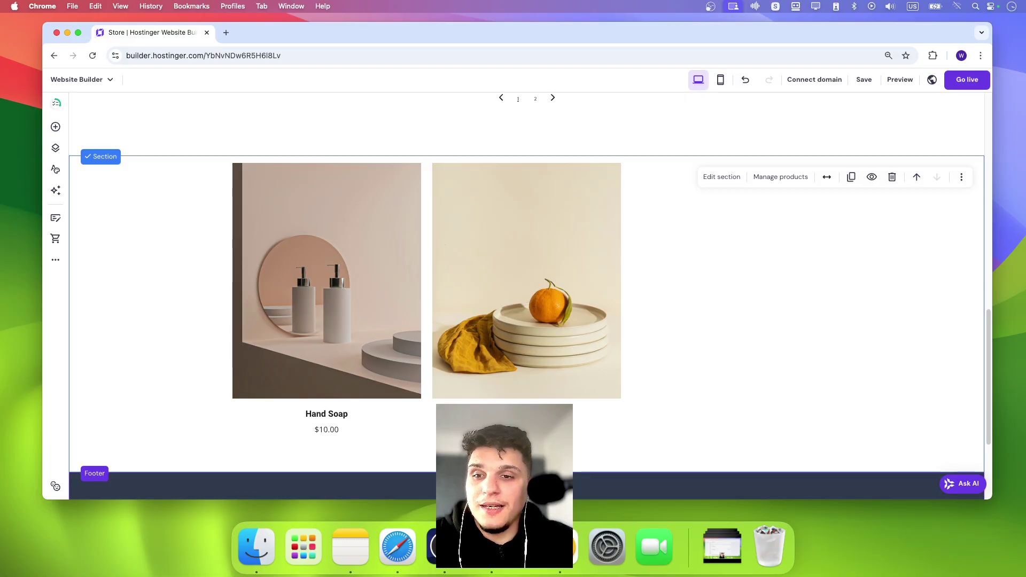
Open the store manager and look through its store settings pages, ending with Invoices.
left_click(56, 247)
left_click(113, 482)
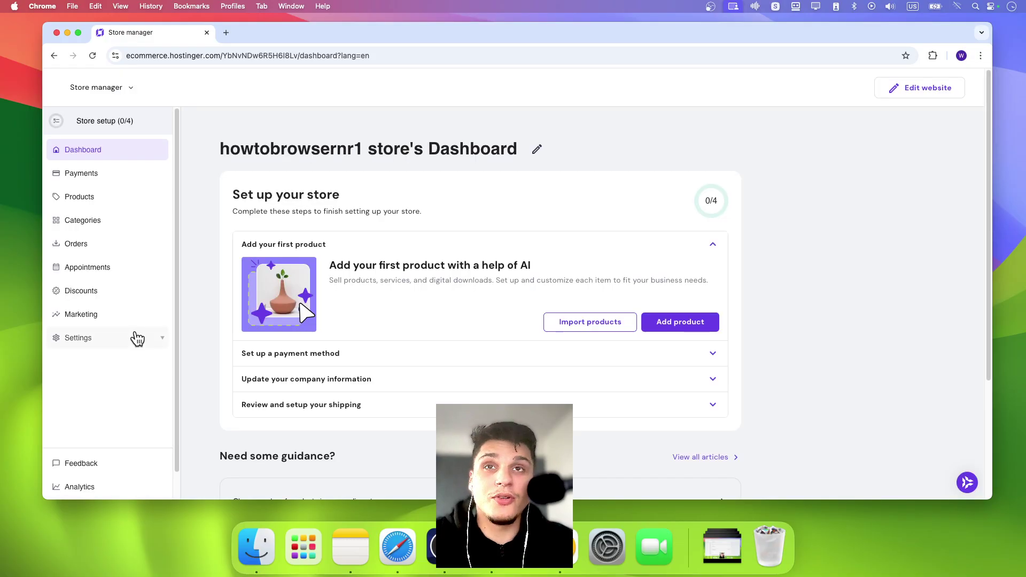
left_click(131, 338)
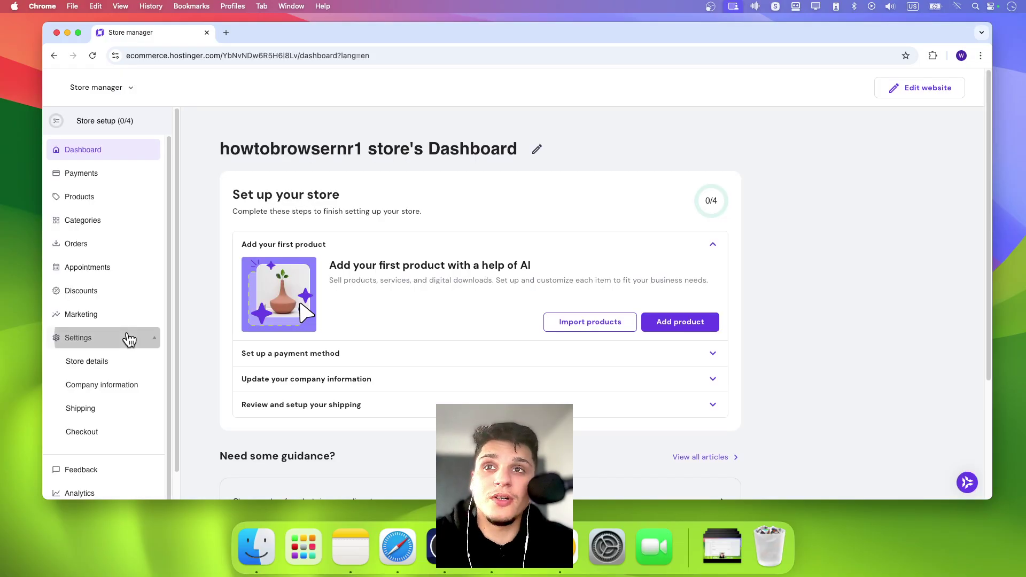
scroll(56, 356, "down", 2)
left_click(78, 364)
left_click(101, 386)
left_click(94, 409)
left_click(92, 432)
left_click(91, 455)
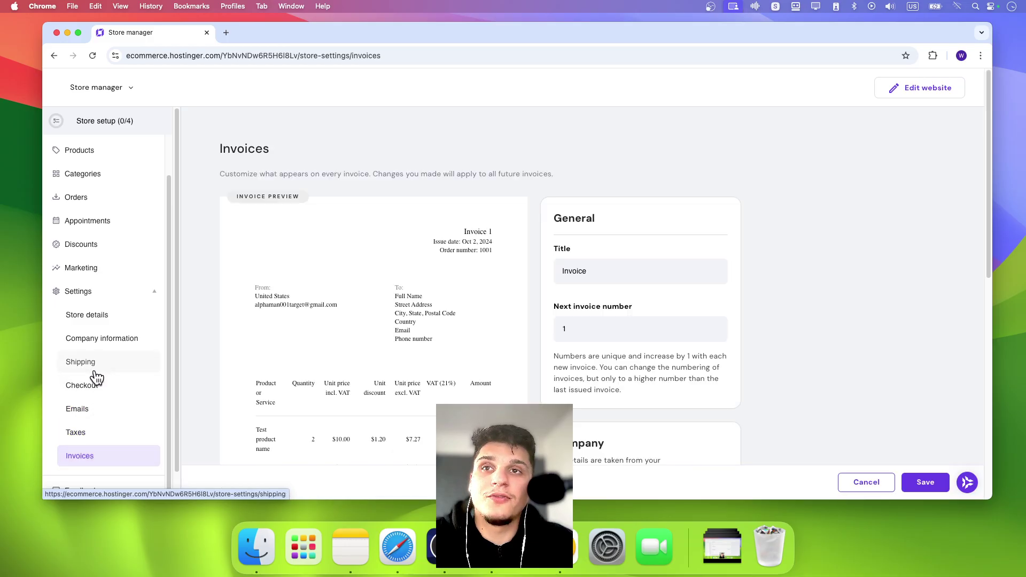
Start a new zone in the shipping settings, dismiss the shipping update notice and name the zone europe.
left_click(95, 371)
left_click(675, 156)
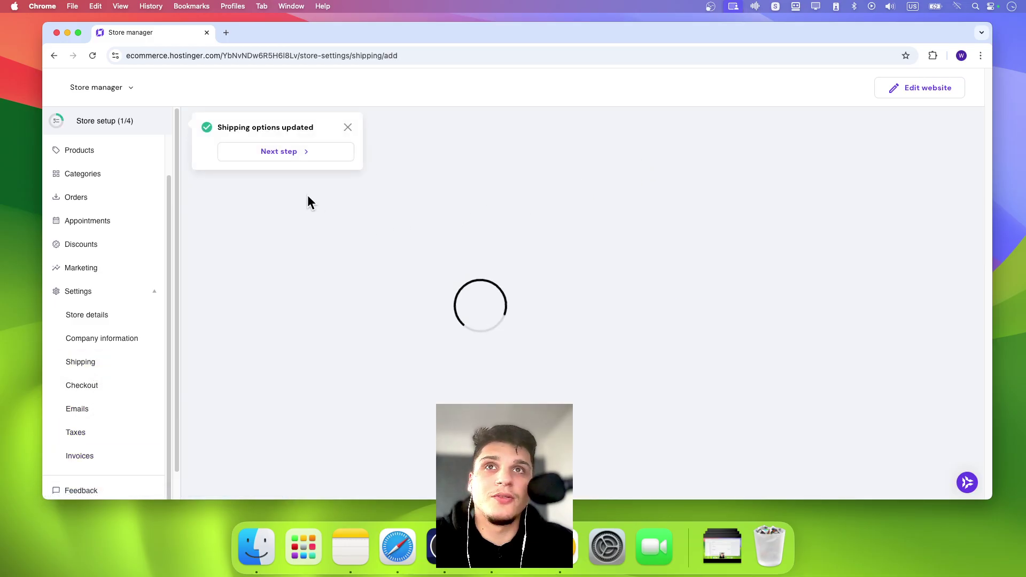
left_click(348, 129)
left_click(321, 274)
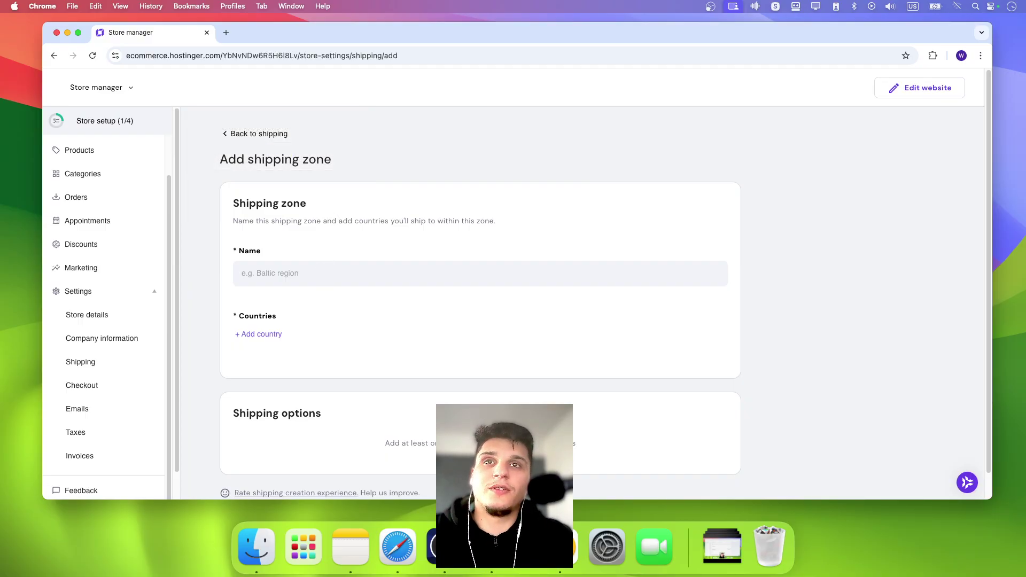
type("europe")
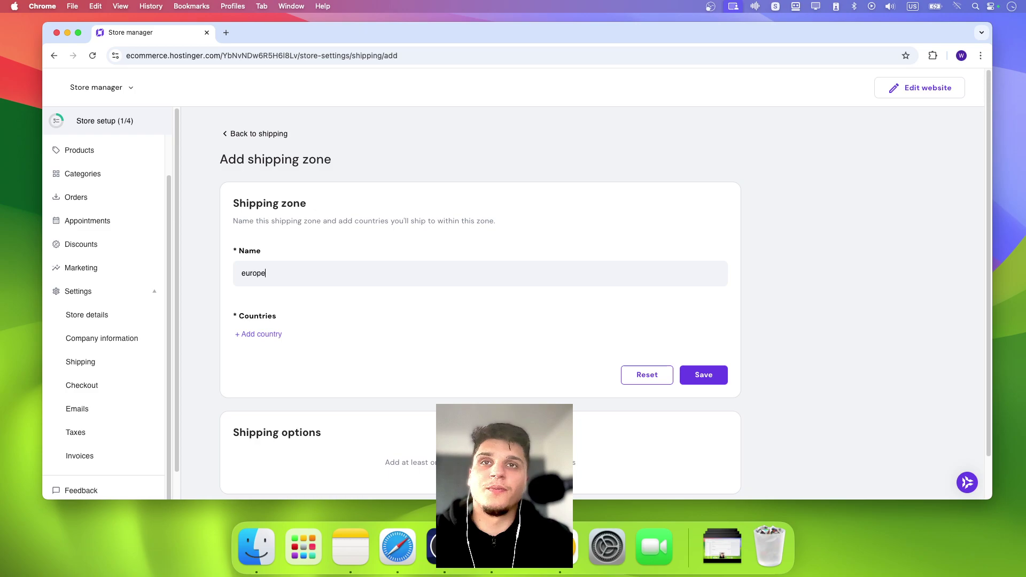
Add Germany and Italy as the europe shipping zone's countries and save the zone.
left_click(279, 336)
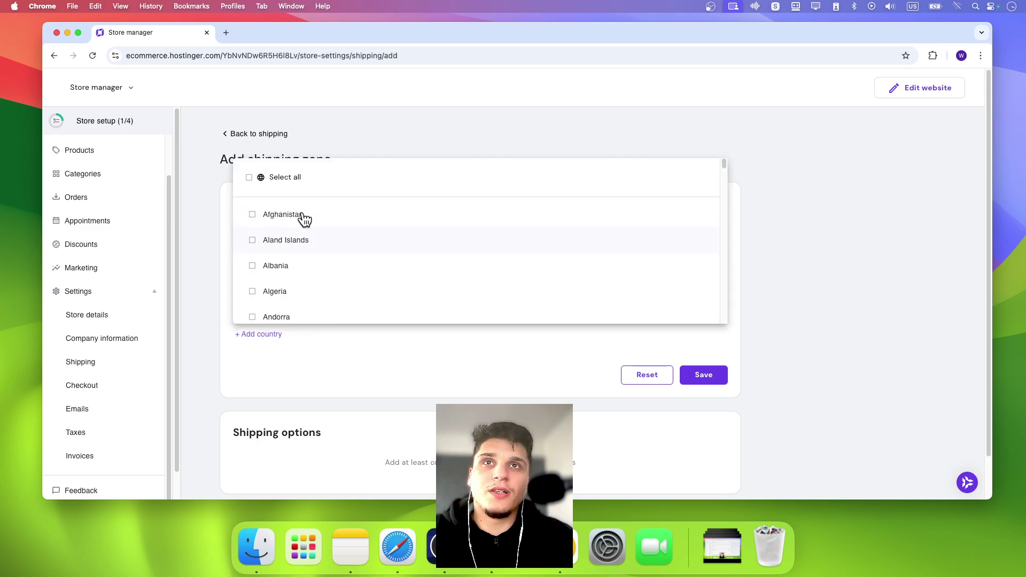
scroll(313, 265, "down", 20)
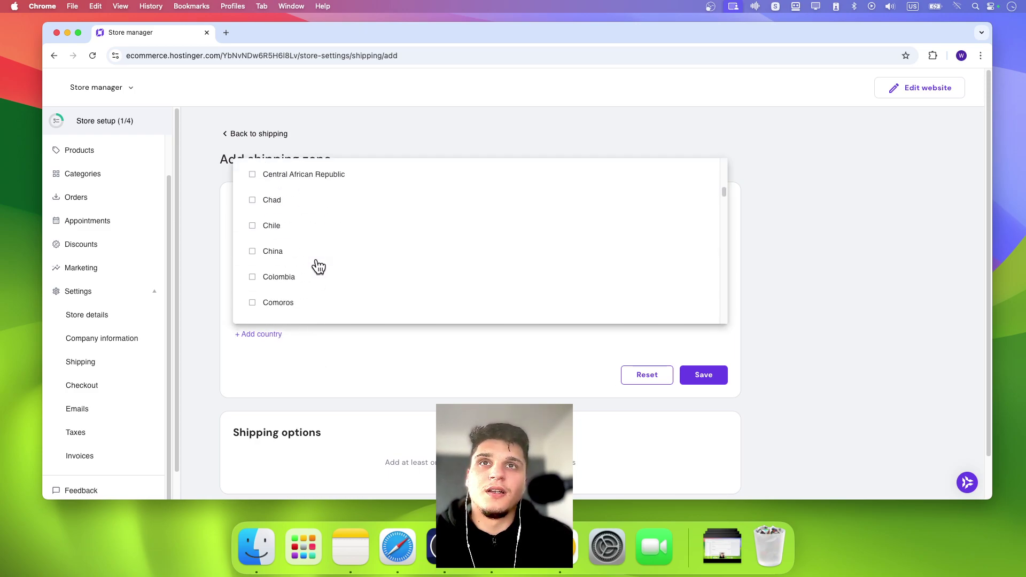
type("ger")
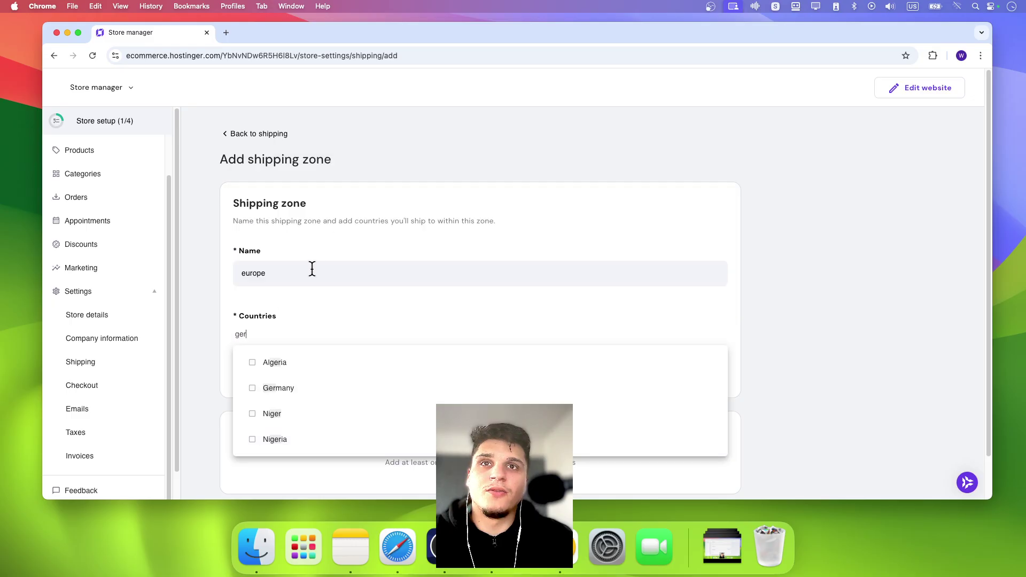
left_click(313, 386)
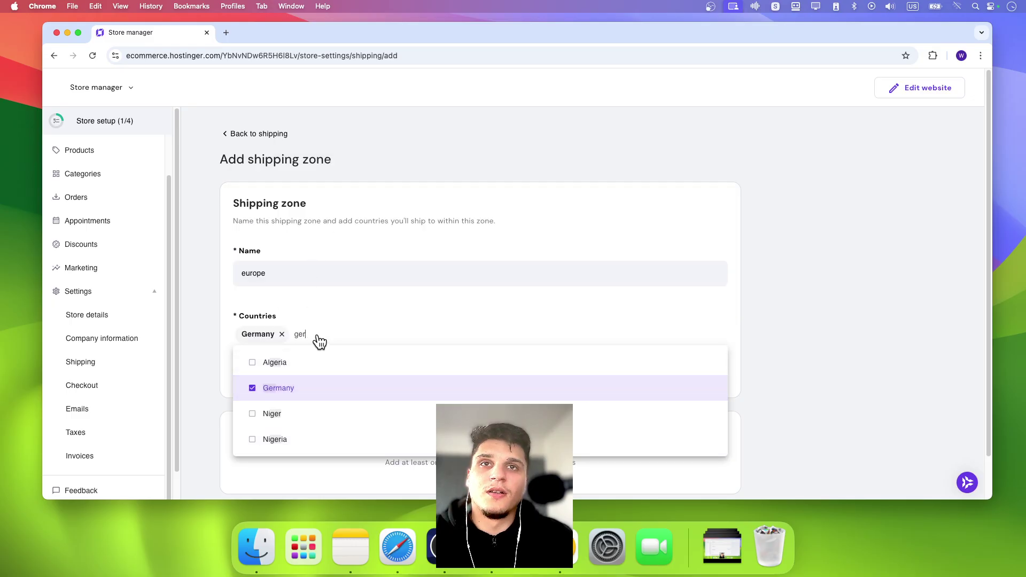
key("BackSpace")
key("BackSpace")
key("BackSpace")
type("ita")
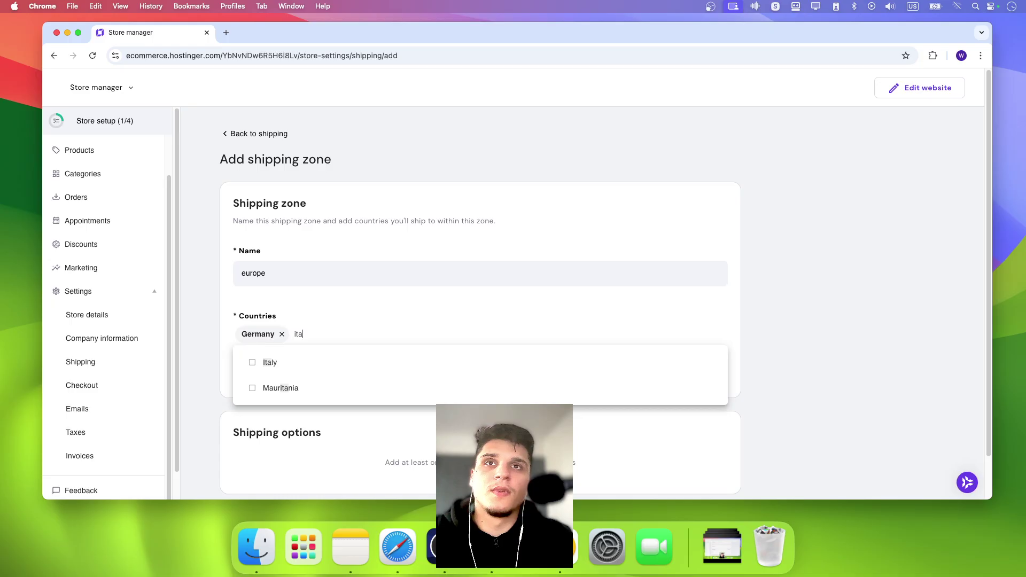
key("Return")
key("Escape")
scroll(314, 367, "down", 3)
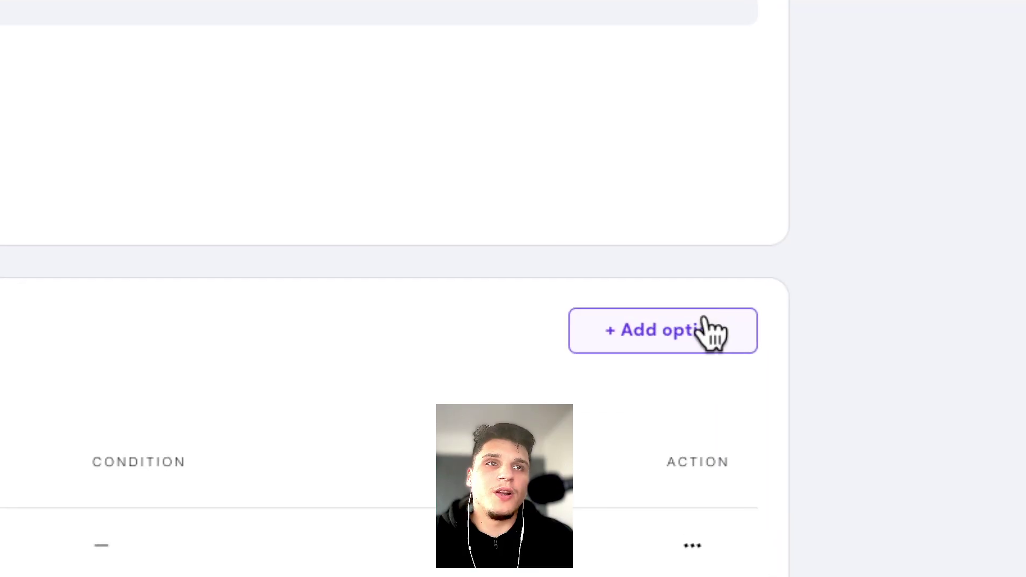
Start adding another shipping option to the europe zone.
left_click(708, 321)
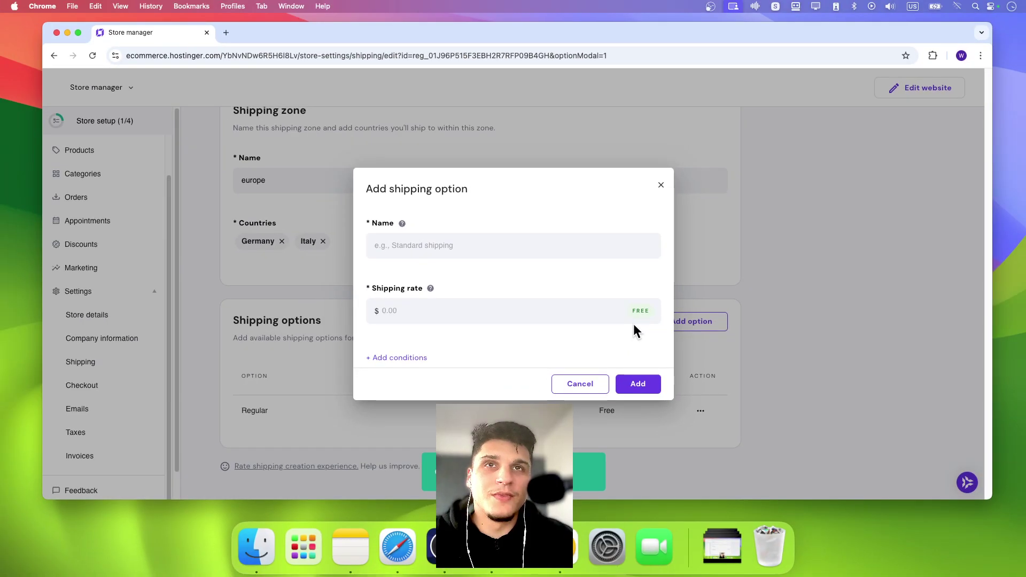